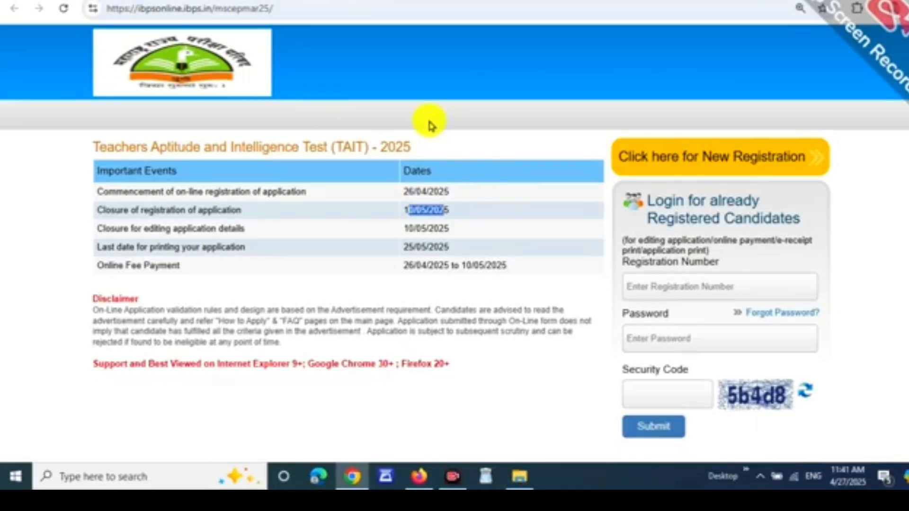
Start a new registration for the Teachers Aptitude and Intelligence Test (TAIT) - 2025.
{"action": "left_click", "coordinate": [223, 9]}
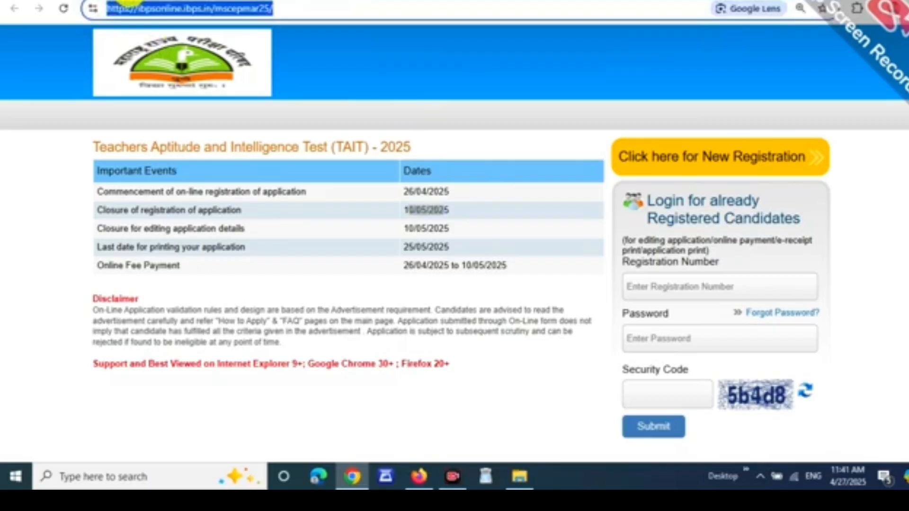
{"action": "left_click", "coordinate": [279, 47]}
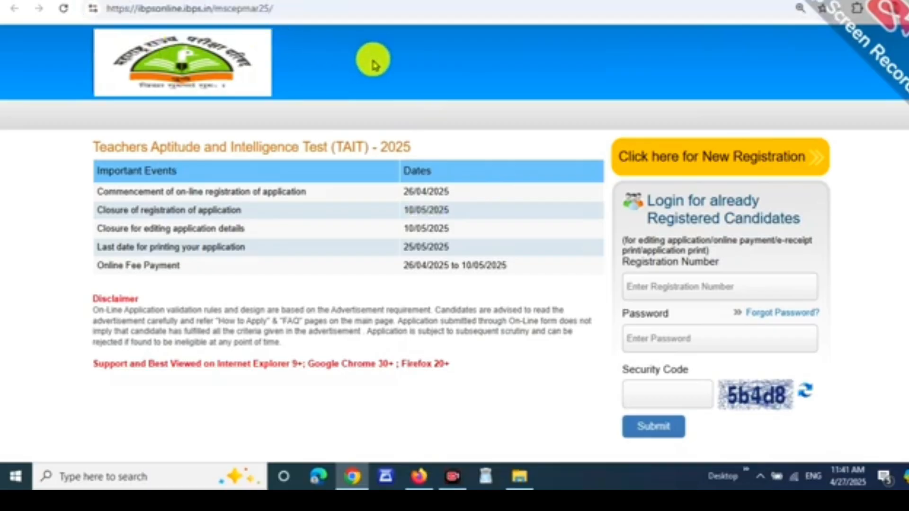
{"action": "left_click", "coordinate": [710, 159]}
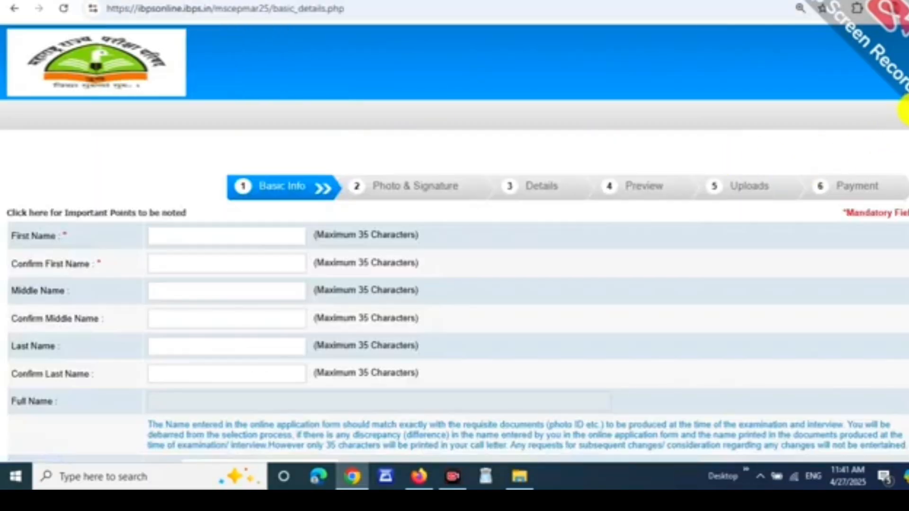
Set the email domain to gmail.com in the basic information form.
{"action": "scroll", "coordinate": [454, 237], "scroll_direction": "down", "scroll_amount": 2}
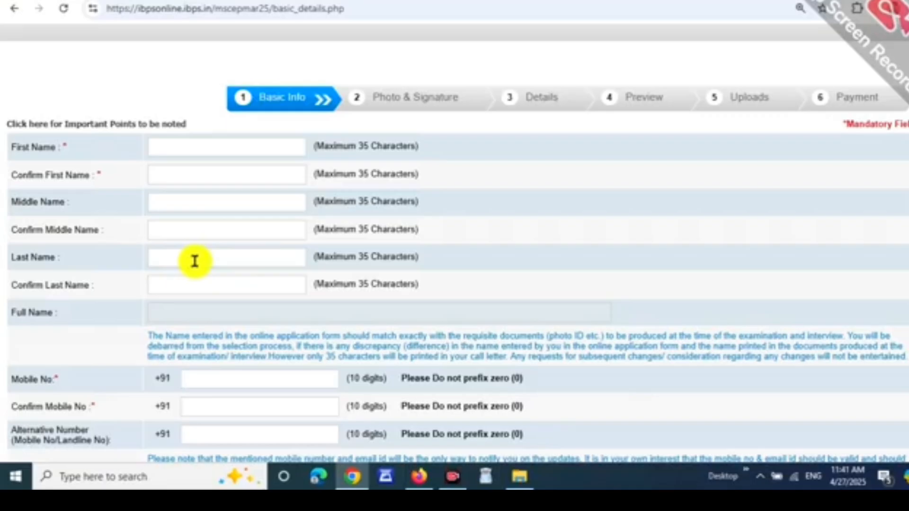
{"action": "scroll", "coordinate": [146, 300], "scroll_direction": "down", "scroll_amount": 2}
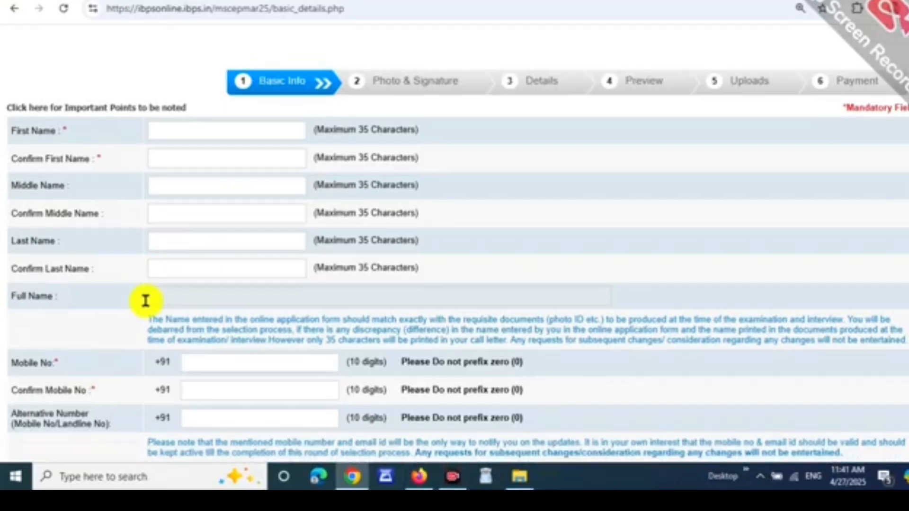
{"action": "scroll", "coordinate": [356, 250], "scroll_direction": "down", "scroll_amount": 5}
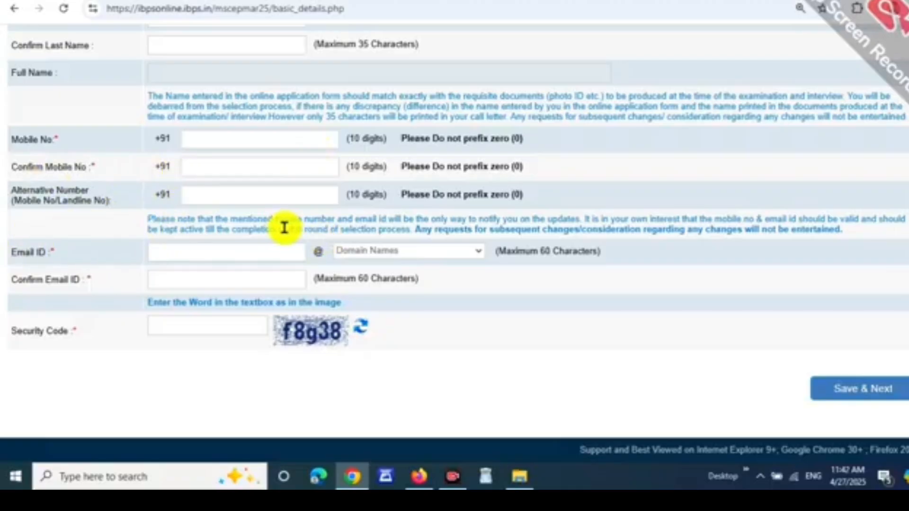
{"action": "left_click", "coordinate": [369, 251]}
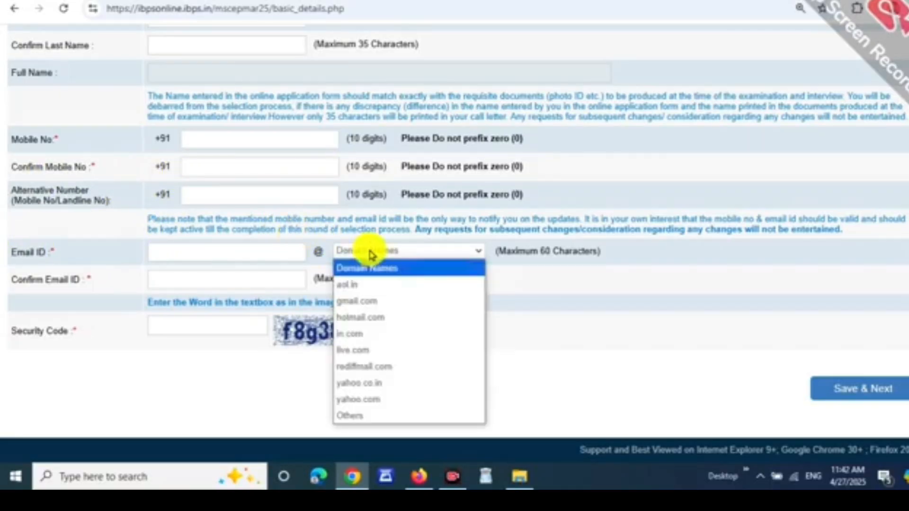
{"action": "left_click", "coordinate": [391, 299]}
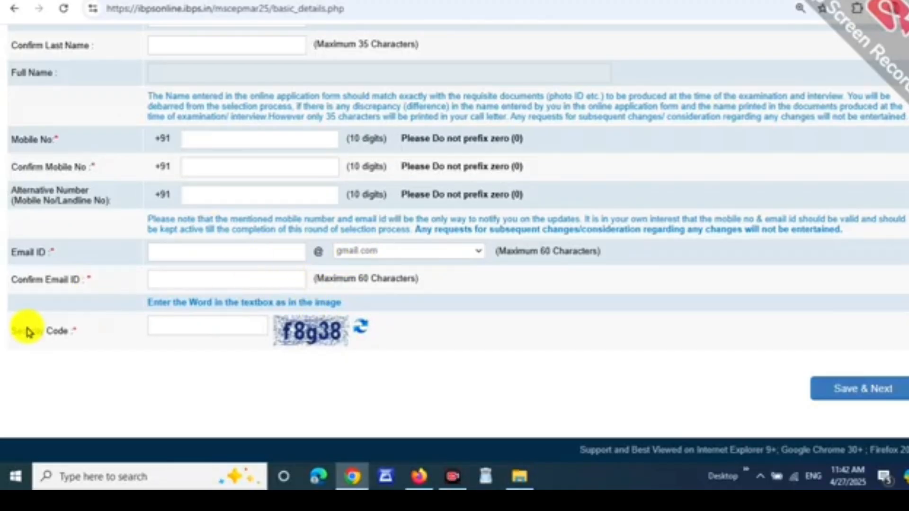
Enter the security code from the image, save the basic details, and confirm that the entered data is correct.
{"action": "left_click", "coordinate": [152, 325]}
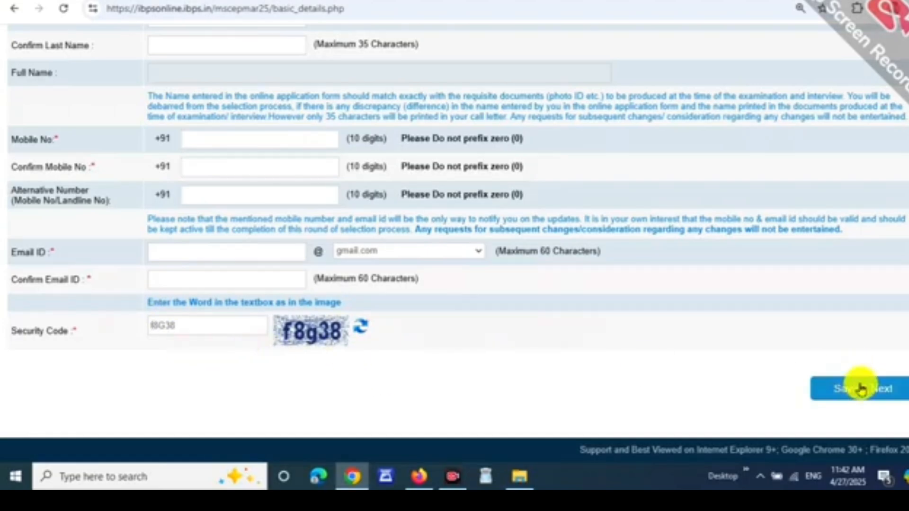
{"action": "left_click", "coordinate": [873, 388]}
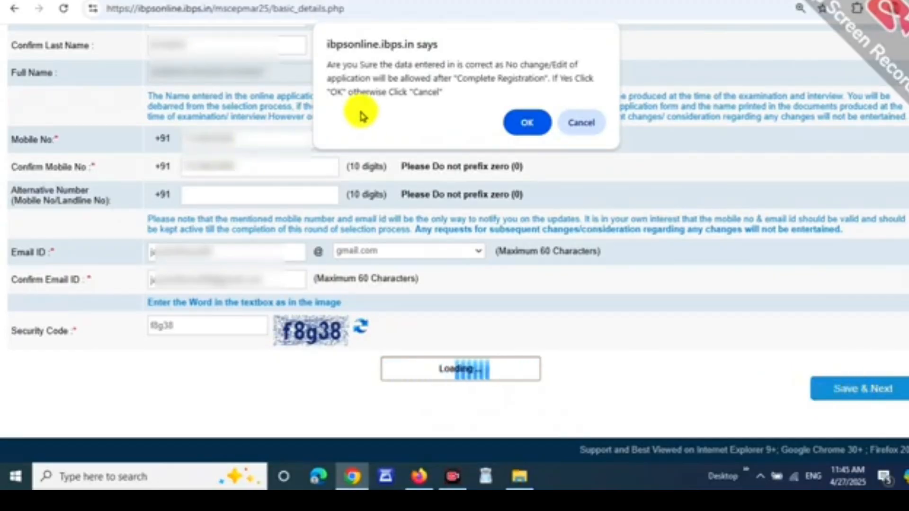
{"action": "left_click_drag", "start_coordinate": [347, 93], "coordinate": [418, 92]}
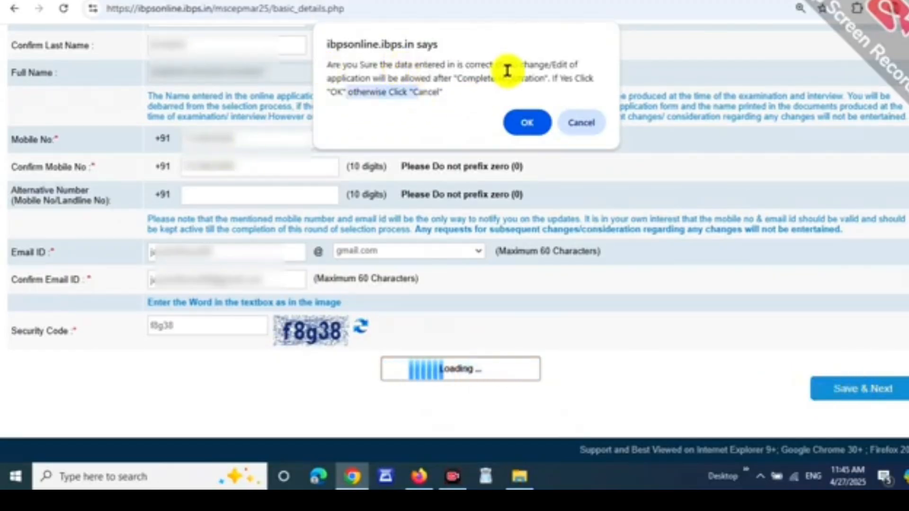
{"action": "left_click", "coordinate": [529, 125]}
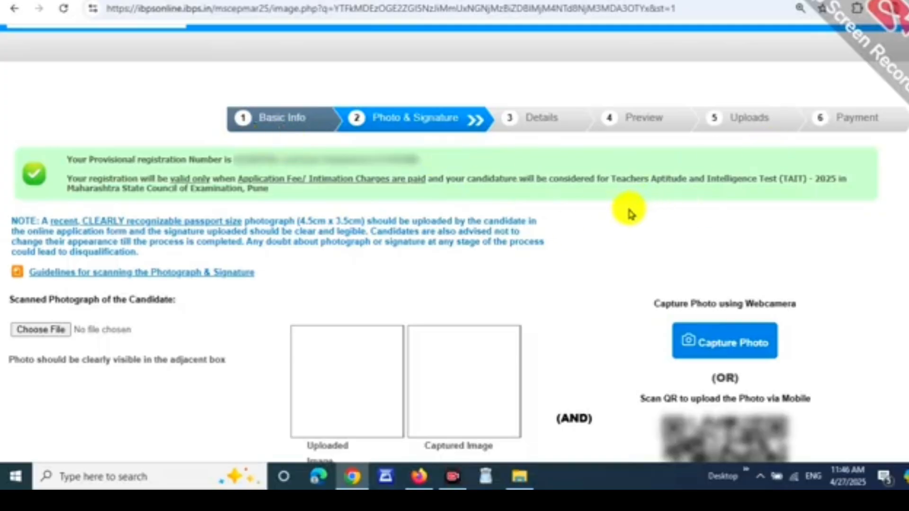
Open the guidelines for scanning the photograph and signature.
{"action": "scroll", "coordinate": [629, 213], "scroll_direction": "down", "scroll_amount": 3}
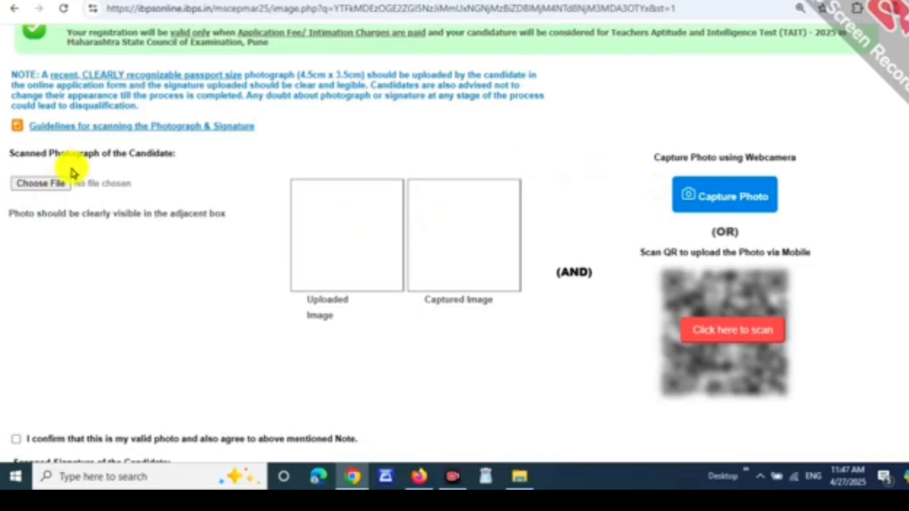
{"action": "left_click_drag", "start_coordinate": [9, 153], "coordinate": [162, 165]}
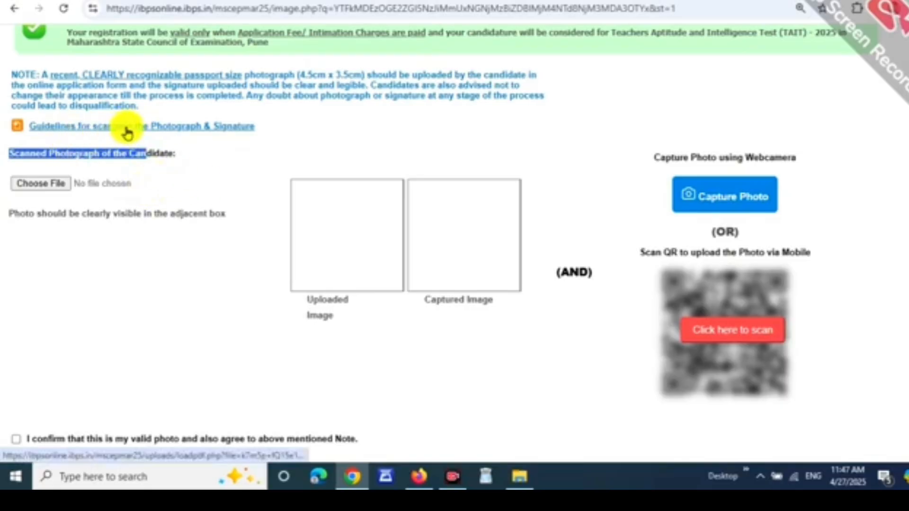
{"action": "left_click", "coordinate": [178, 127]}
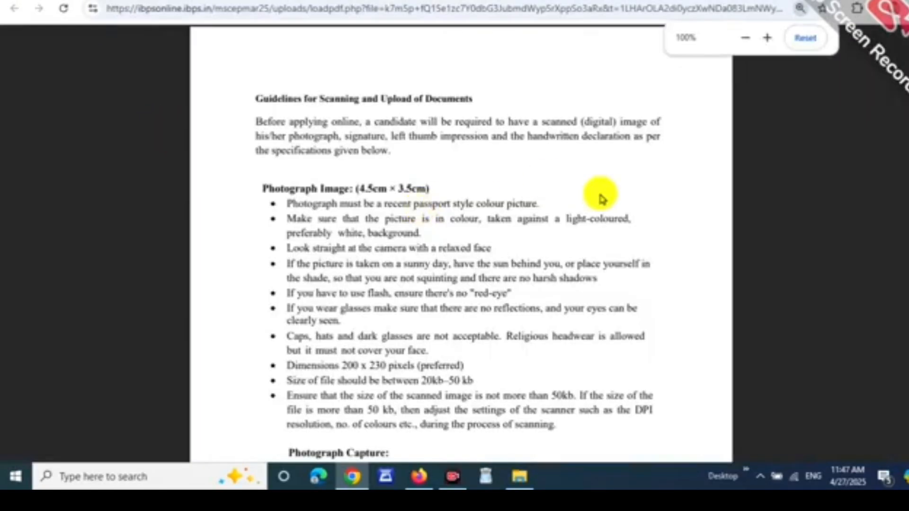
Read the photograph image requirements on style, background, dimensions and file size, and the photograph capture instructions.
{"action": "scroll", "coordinate": [588, 121], "scroll_direction": "down", "scroll_amount": 2}
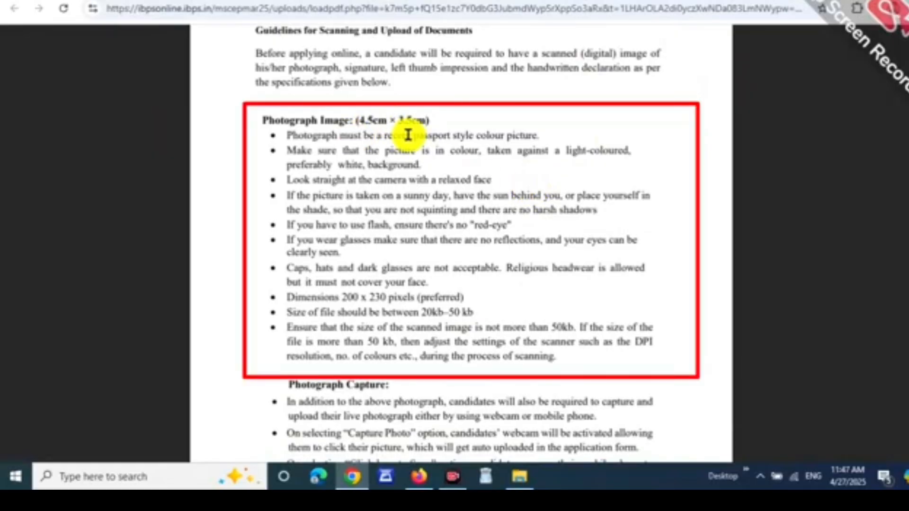
{"action": "left_click_drag", "start_coordinate": [453, 135], "coordinate": [513, 118]}
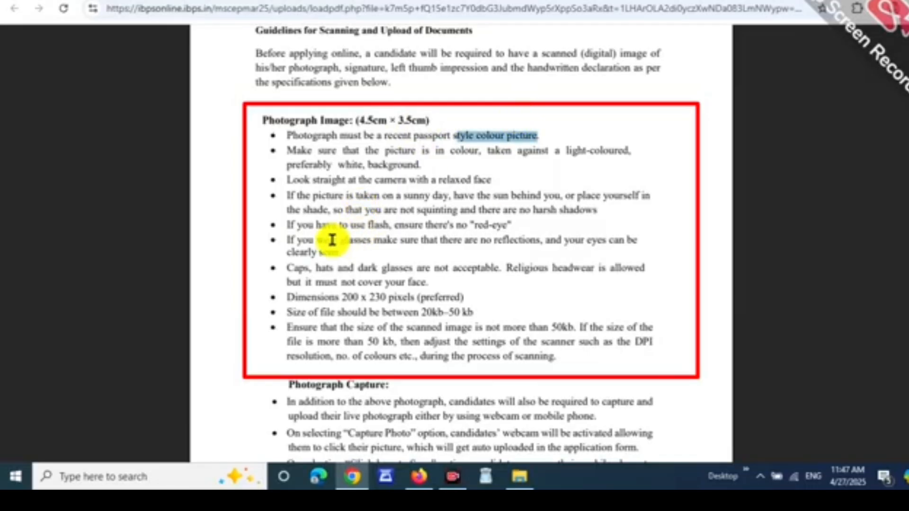
{"action": "left_click_drag", "start_coordinate": [349, 243], "coordinate": [417, 248]}
{"action": "left_click_drag", "start_coordinate": [304, 288], "coordinate": [452, 293]}
{"action": "left_click", "coordinate": [403, 290]}
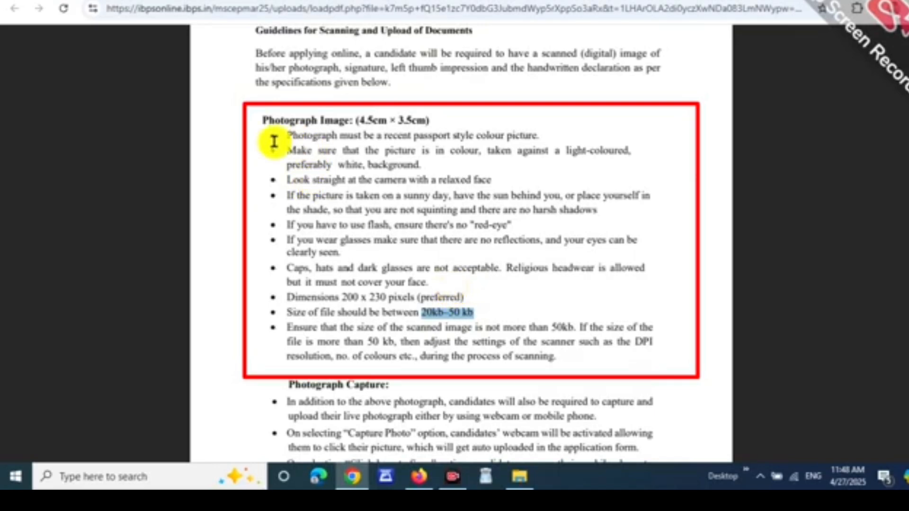
{"action": "left_click_drag", "start_coordinate": [303, 143], "coordinate": [404, 141]}
{"action": "left_click", "coordinate": [379, 152]}
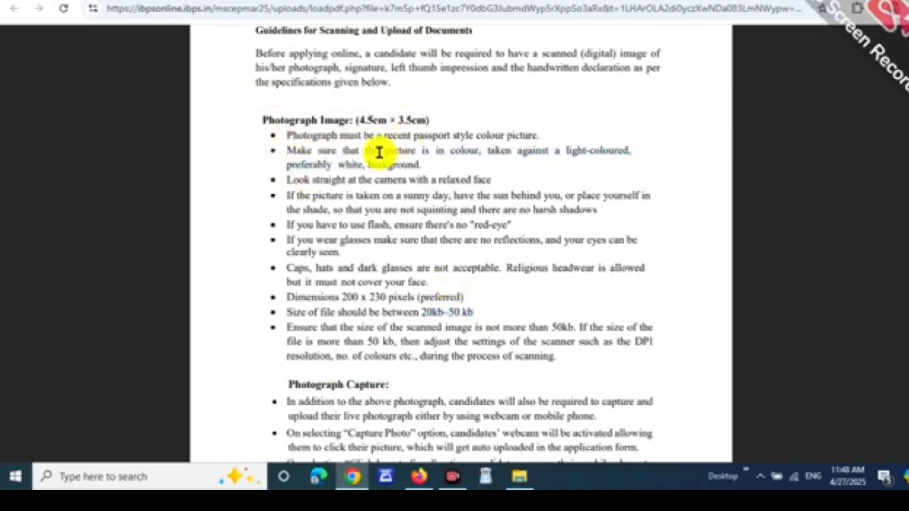
{"action": "left_click_drag", "start_coordinate": [320, 142], "coordinate": [421, 157]}
{"action": "scroll", "coordinate": [421, 158], "scroll_direction": "down", "scroll_amount": 5}
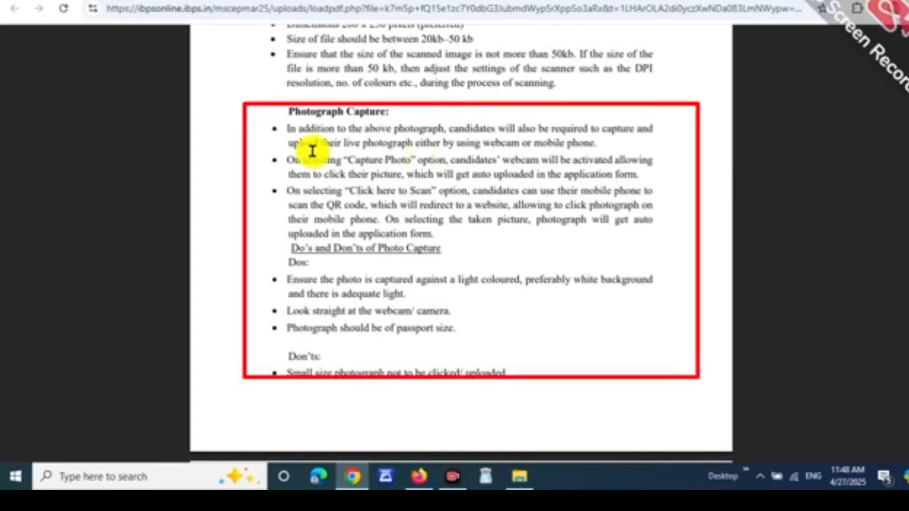
Examine the guideline requirements for the signature and left thumb impression, including ink, dimensions and file size.
{"action": "scroll", "coordinate": [317, 149], "scroll_direction": "down", "scroll_amount": 10}
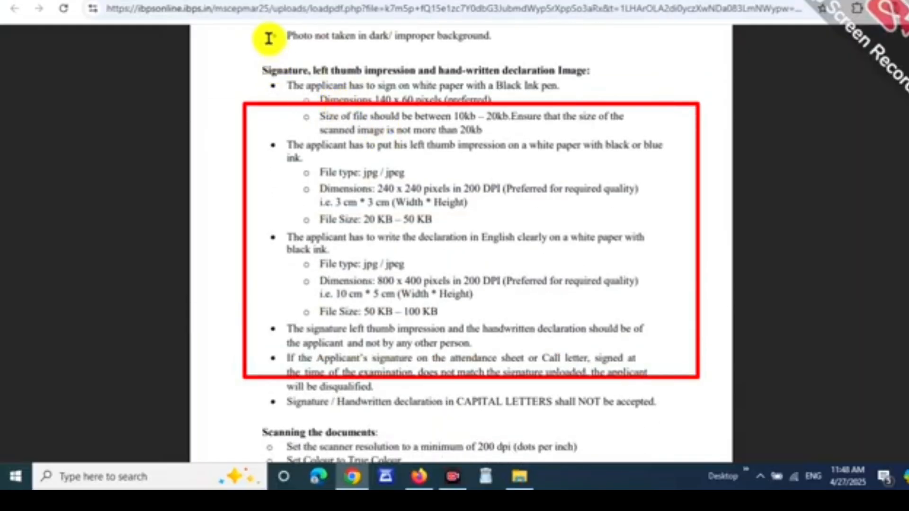
{"action": "mouse_move", "coordinate": [288, 70]}
{"action": "left_mouse_down"}
{"action": "mouse_move", "coordinate": [364, 54]}
{"action": "mouse_move", "coordinate": [564, 51]}
{"action": "left_mouse_up"}
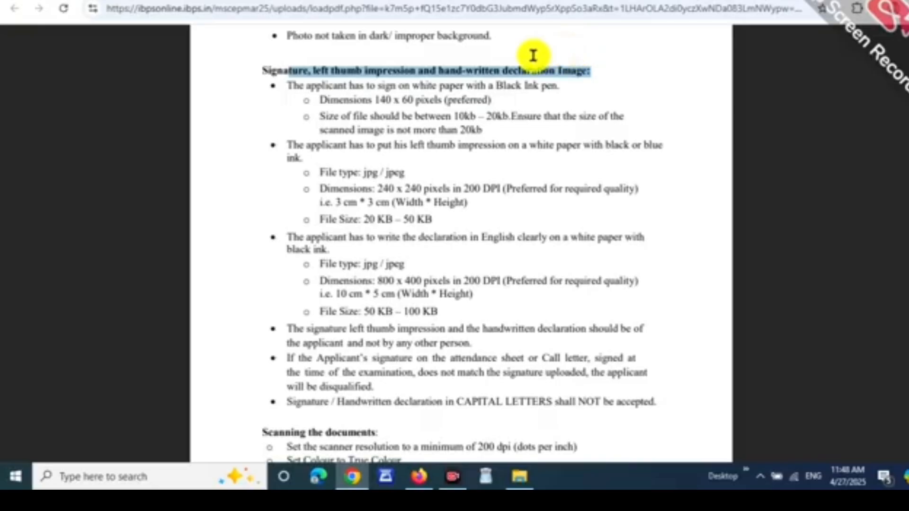
{"action": "scroll", "coordinate": [487, 95], "scroll_direction": "down", "scroll_amount": 2}
{"action": "scroll", "coordinate": [475, 145], "scroll_direction": "up", "scroll_amount": 4}
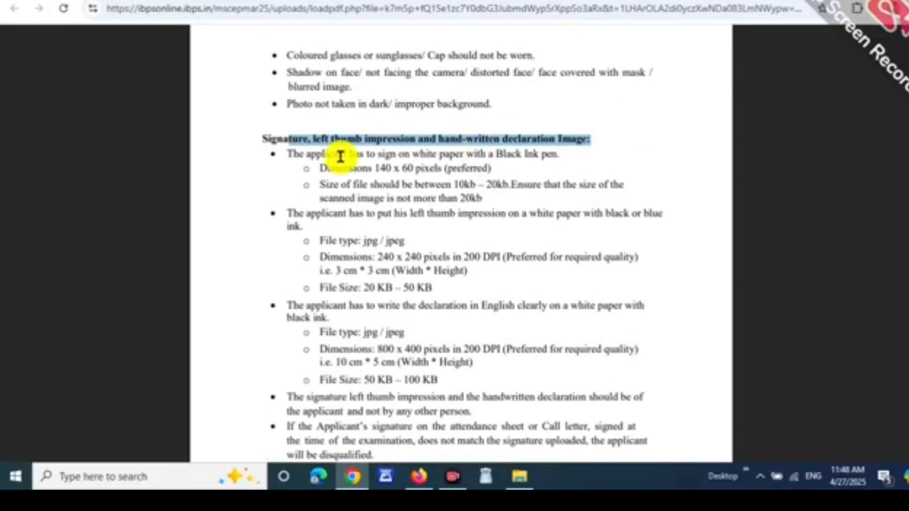
{"action": "left_click_drag", "start_coordinate": [368, 168], "coordinate": [491, 159]}
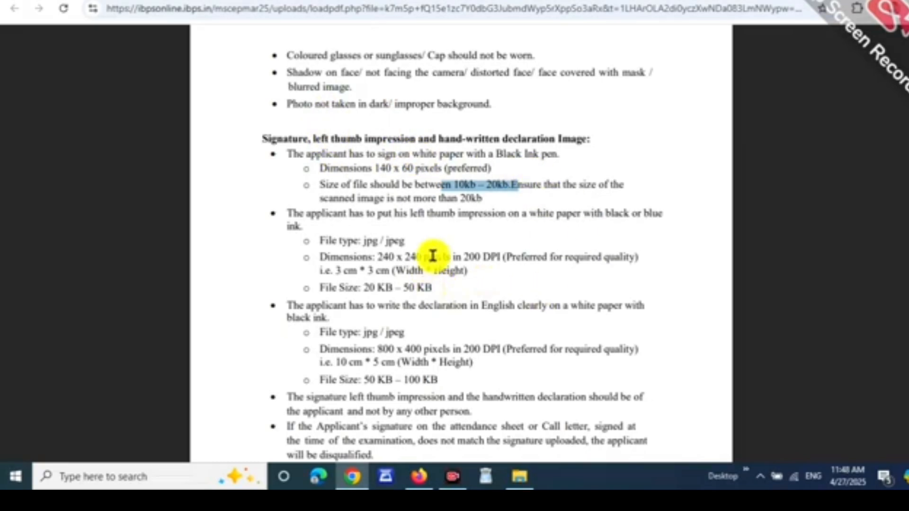
{"action": "mouse_move", "coordinate": [360, 152]}
{"action": "left_mouse_down"}
{"action": "mouse_move", "coordinate": [432, 134]}
{"action": "mouse_move", "coordinate": [546, 142]}
{"action": "left_mouse_up"}
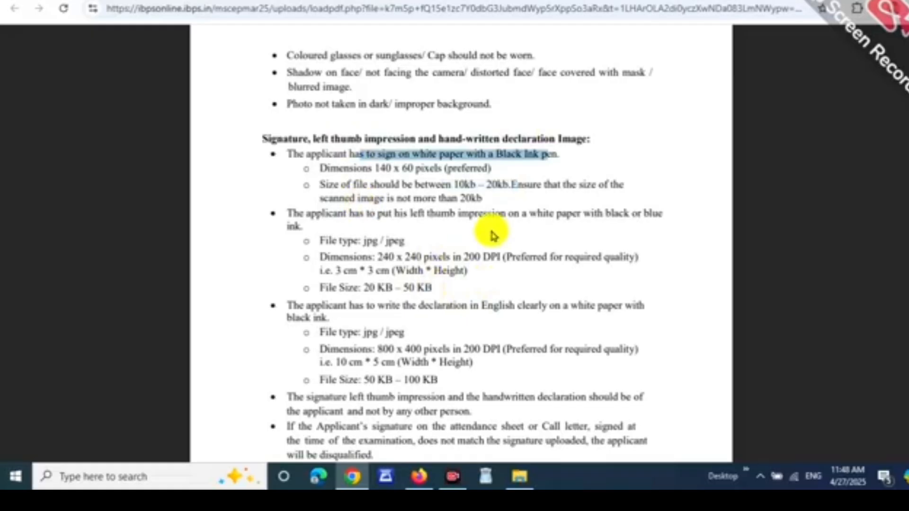
{"action": "left_click_drag", "start_coordinate": [424, 196], "coordinate": [573, 192]}
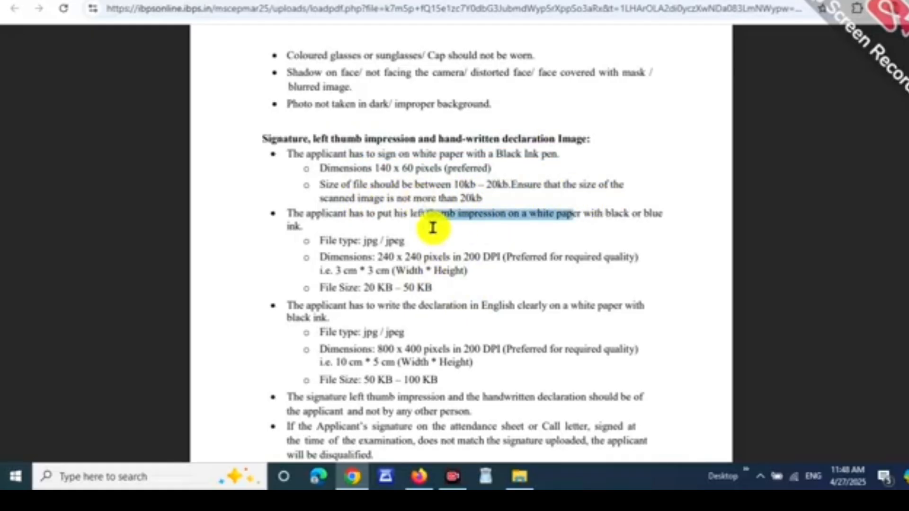
{"action": "left_click", "coordinate": [376, 193]}
{"action": "left_click_drag", "start_coordinate": [394, 194], "coordinate": [474, 192]}
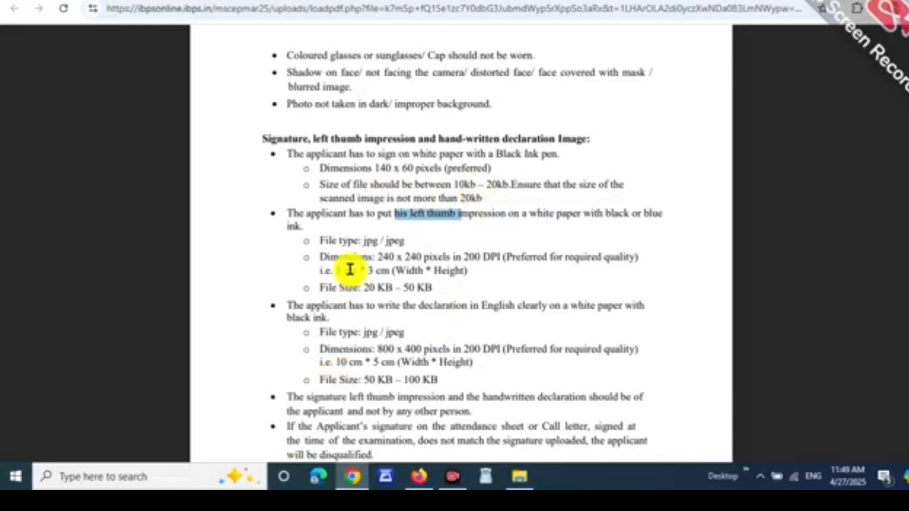
Review the handwritten declaration's file type and dimensions and the document scanning instructions, and return to the photo and signature page.
{"action": "left_click_drag", "start_coordinate": [363, 268], "coordinate": [457, 284]}
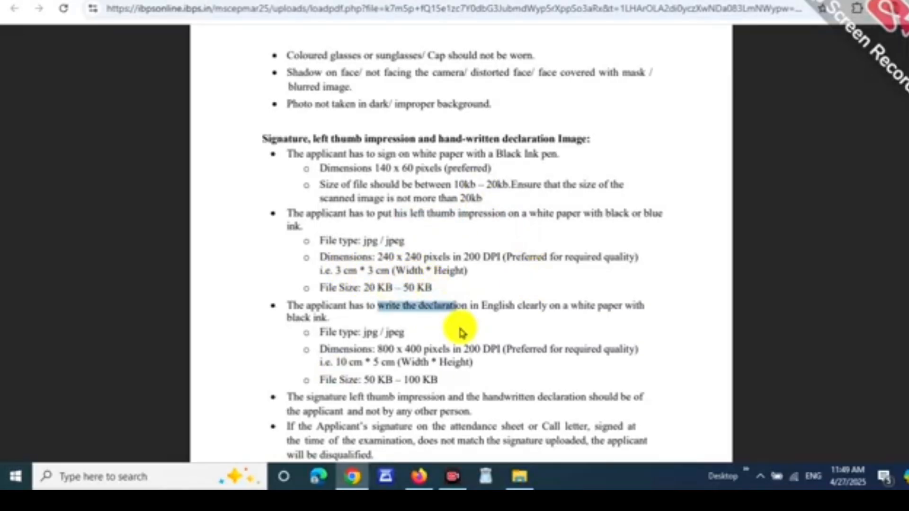
{"action": "left_click_drag", "start_coordinate": [333, 356], "coordinate": [393, 358]}
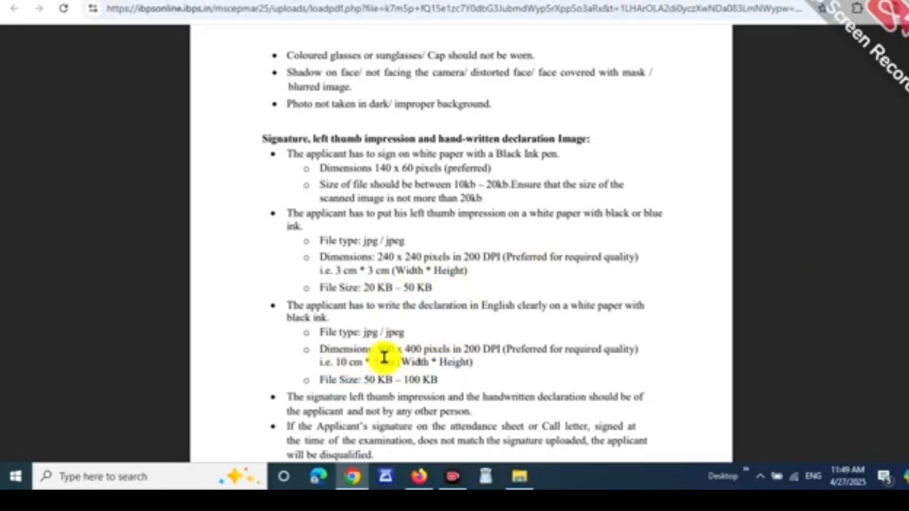
{"action": "left_click_drag", "start_coordinate": [363, 332], "coordinate": [420, 335]}
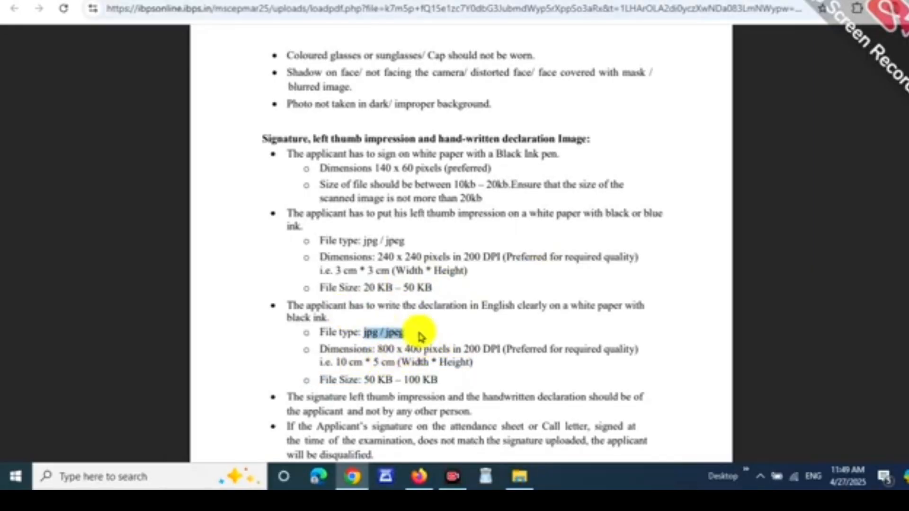
{"action": "scroll", "coordinate": [380, 309], "scroll_direction": "down", "scroll_amount": 1}
{"action": "scroll", "coordinate": [380, 310], "scroll_direction": "down", "scroll_amount": 2}
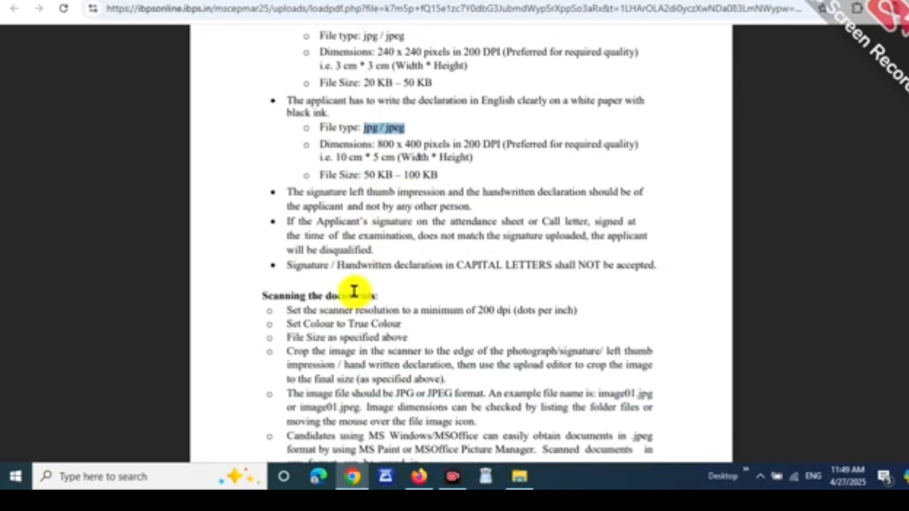
{"action": "scroll", "coordinate": [360, 286], "scroll_direction": "down", "scroll_amount": 2}
{"action": "scroll", "coordinate": [387, 291], "scroll_direction": "down", "scroll_amount": 9}
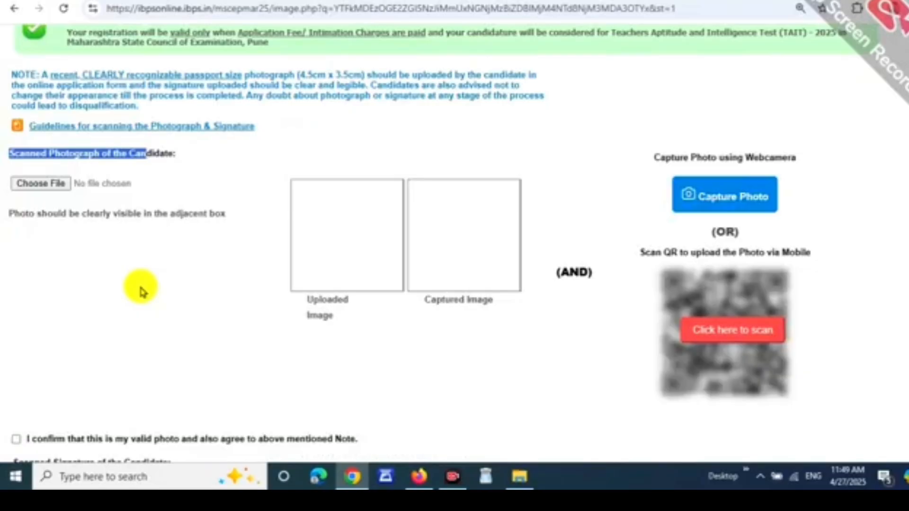
Upload the candidate's scanned photograph from a file.
{"action": "left_click", "coordinate": [141, 288]}
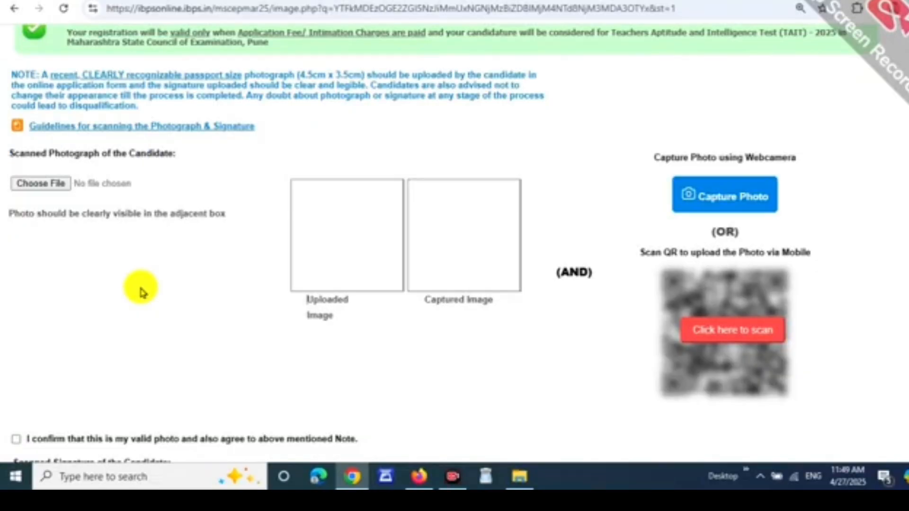
{"action": "left_click_drag", "start_coordinate": [19, 226], "coordinate": [125, 194]}
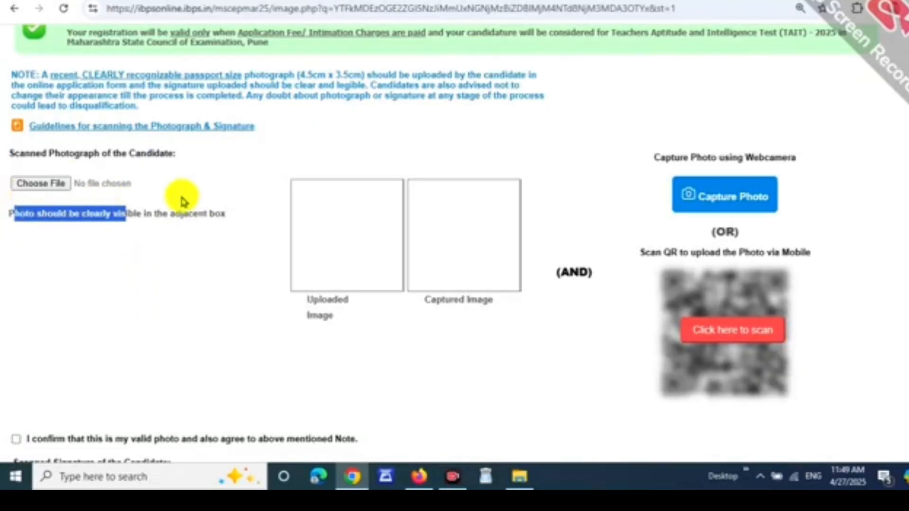
{"action": "left_click", "coordinate": [269, 319]}
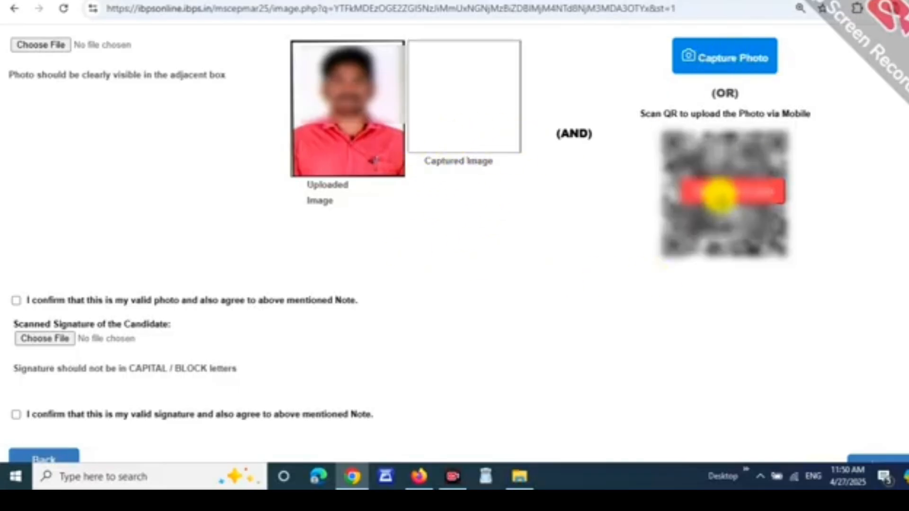
Reveal the QR code for mobile upload, and capture and accept the candidate's live photo with the webcam.
{"action": "left_click", "coordinate": [718, 194]}
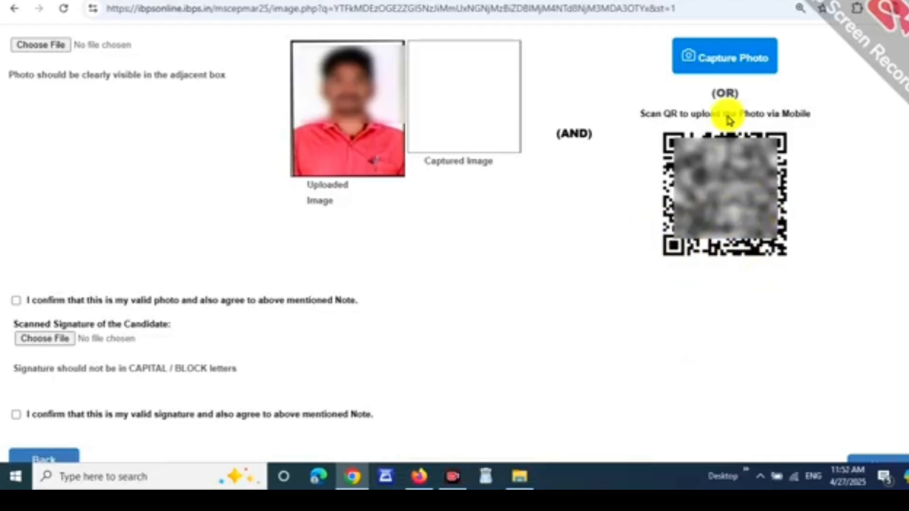
{"action": "left_click", "coordinate": [719, 71]}
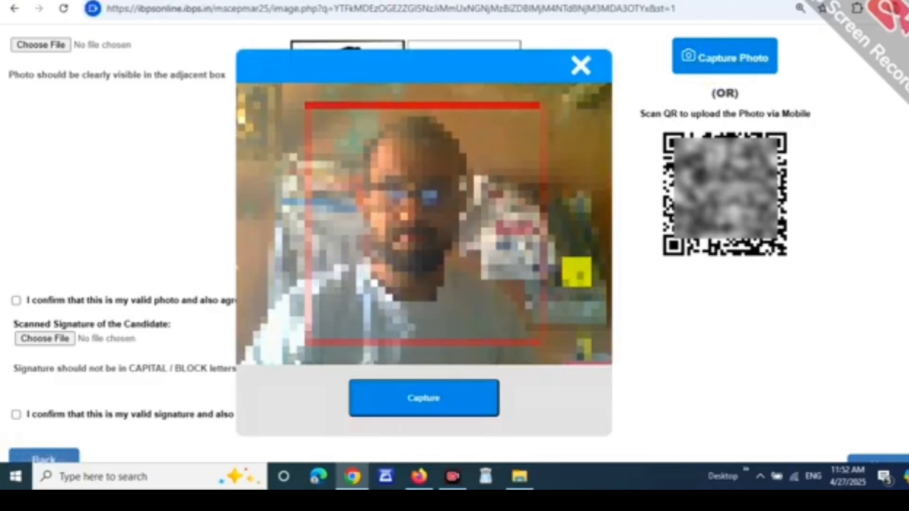
{"action": "left_click", "coordinate": [431, 408]}
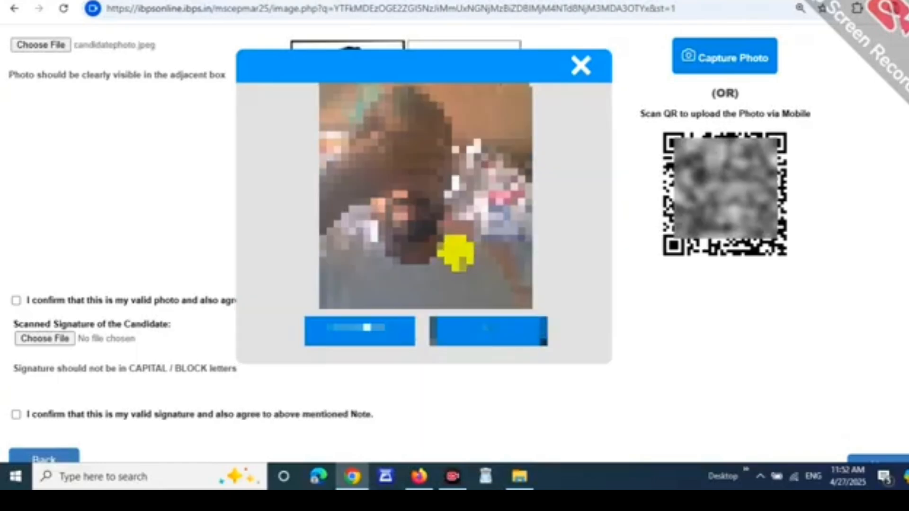
{"action": "left_click", "coordinate": [481, 329]}
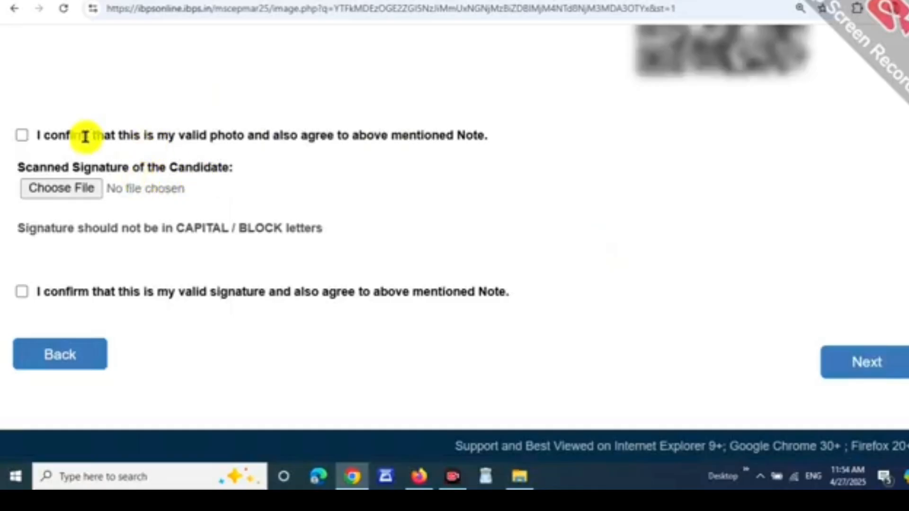
Confirm that the photo and the signature are valid, agreeing to the note for both, and continue to the Details page.
{"action": "left_click", "coordinate": [22, 135]}
{"action": "left_click_drag", "start_coordinate": [83, 142], "coordinate": [146, 146]}
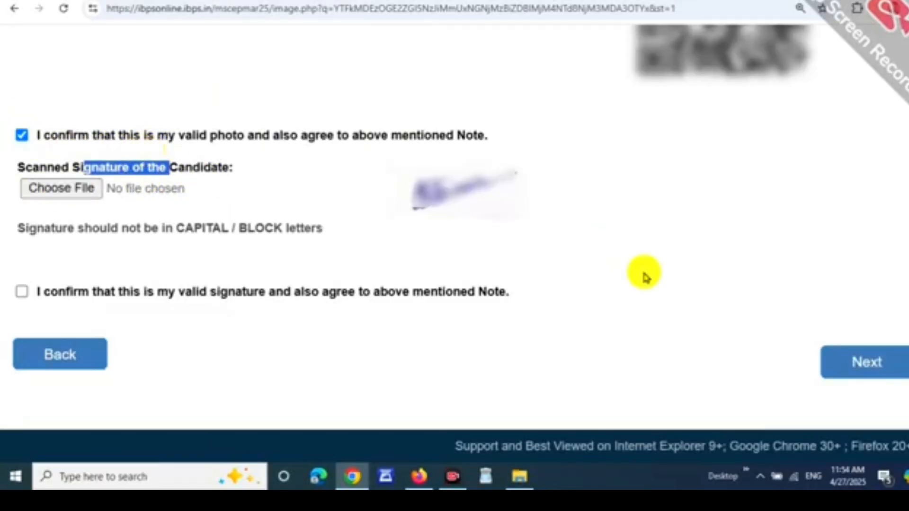
{"action": "left_click", "coordinate": [371, 280]}
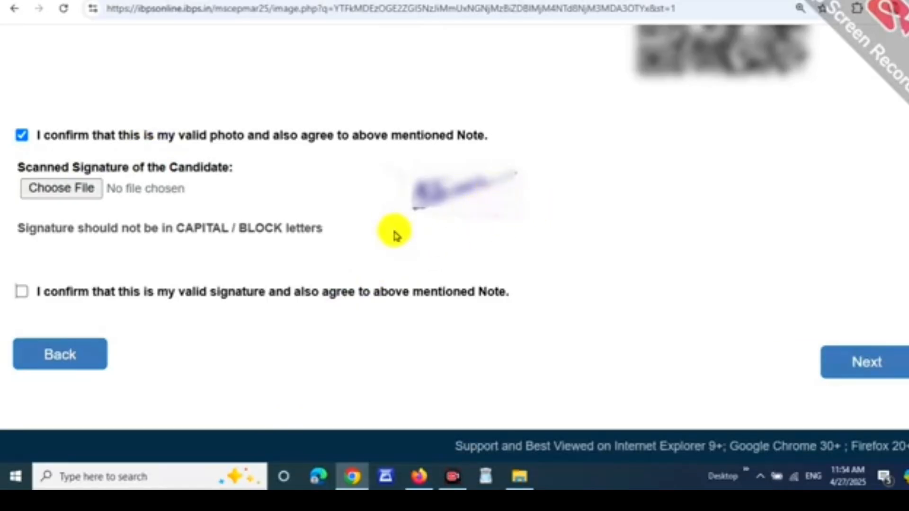
{"action": "left_click", "coordinate": [23, 293]}
{"action": "mouse_move", "coordinate": [158, 272]}
{"action": "left_mouse_down"}
{"action": "mouse_move", "coordinate": [270, 270]}
{"action": "mouse_move", "coordinate": [362, 286]}
{"action": "left_mouse_up"}
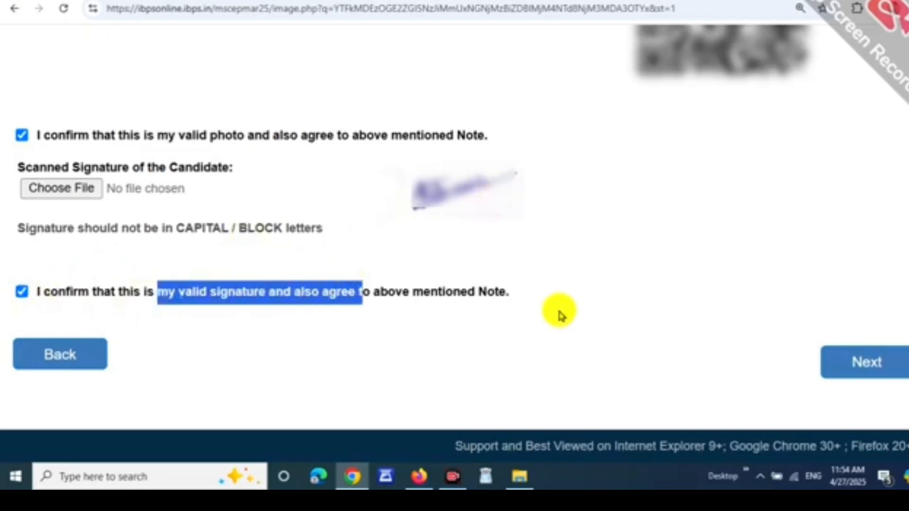
{"action": "left_click", "coordinate": [850, 375]}
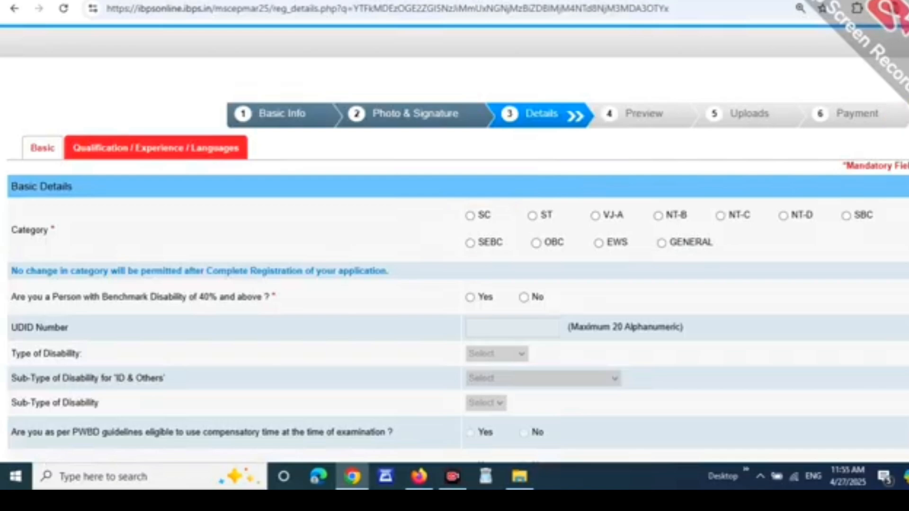
Set the candidate's category to OBC in the Basic Details and accept the category notice.
{"action": "scroll", "coordinate": [454, 236], "scroll_direction": "down", "scroll_amount": 3}
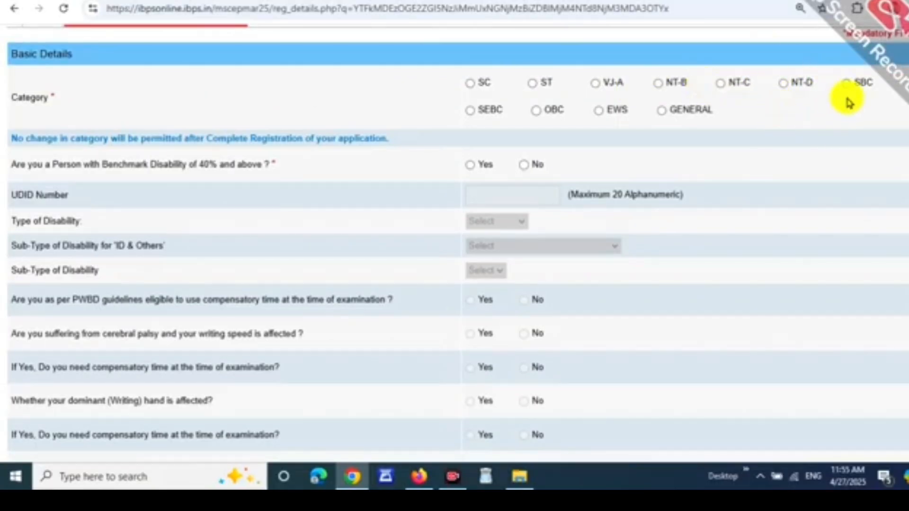
{"action": "left_click", "coordinate": [541, 117]}
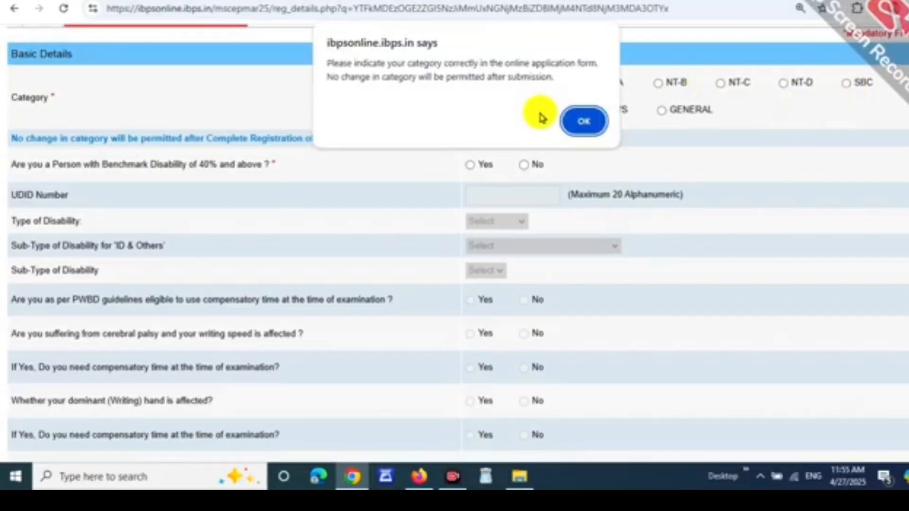
{"action": "left_click", "coordinate": [582, 120]}
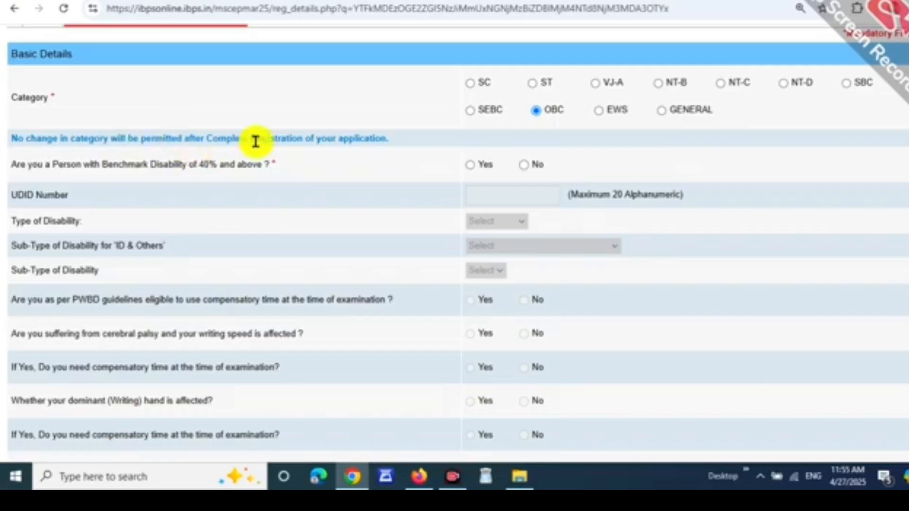
Try answering Yes to benchmark disability, with disability type OC and sub-type OL - One Leg.
{"action": "left_click", "coordinate": [469, 167]}
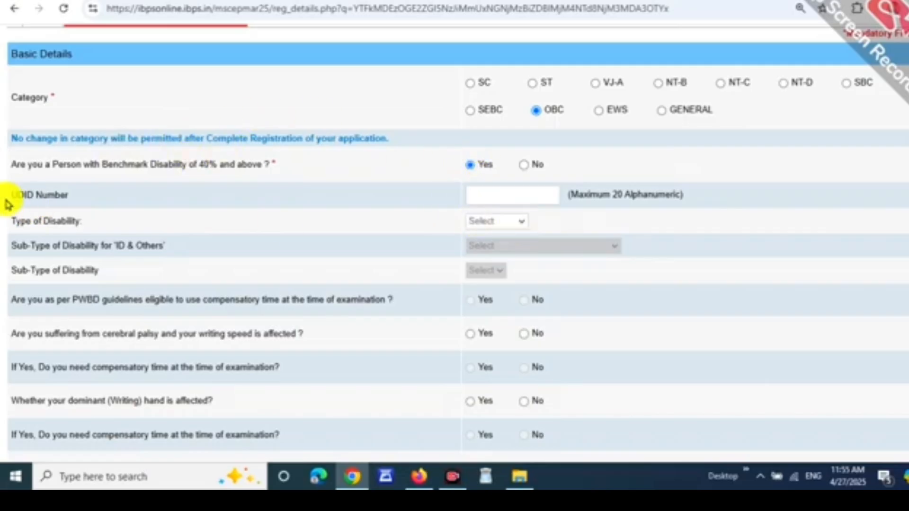
{"action": "left_click", "coordinate": [475, 222]}
{"action": "left_click", "coordinate": [474, 256]}
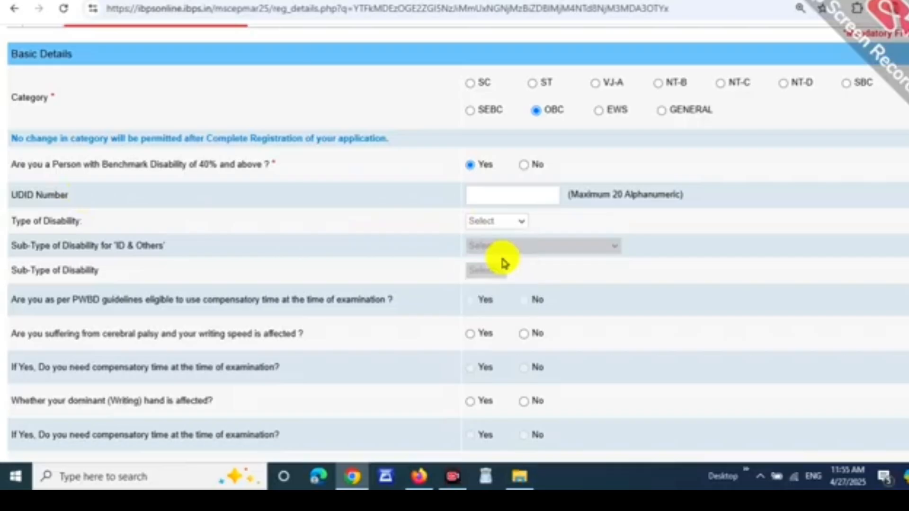
{"action": "left_click", "coordinate": [583, 149]}
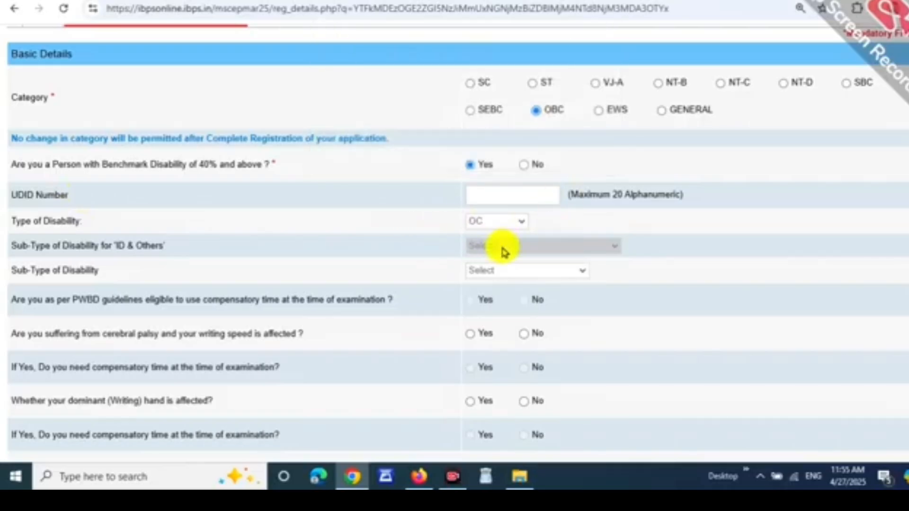
{"action": "left_click", "coordinate": [504, 273]}
{"action": "left_click", "coordinate": [497, 320]}
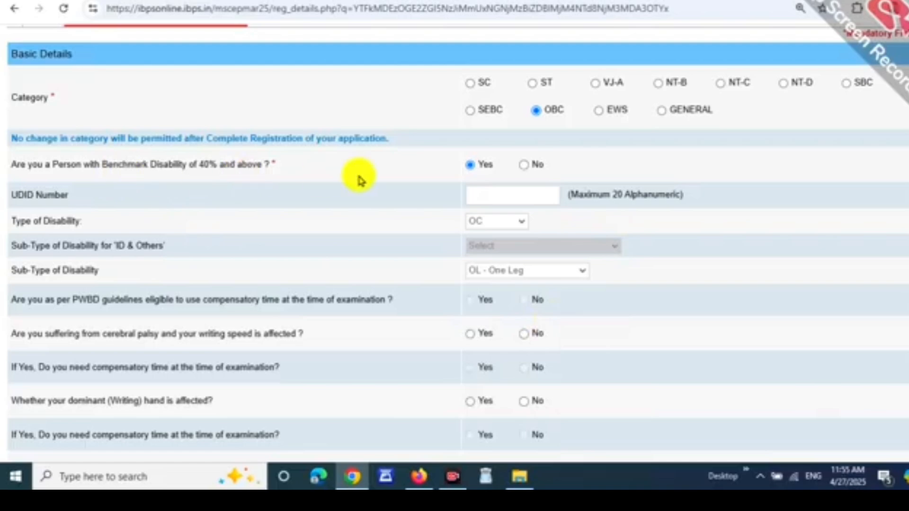
Answer No to benchmark disability of 40% and above, and Yes to possessing a recent non-creamy layer certificate.
{"action": "left_click", "coordinate": [524, 168]}
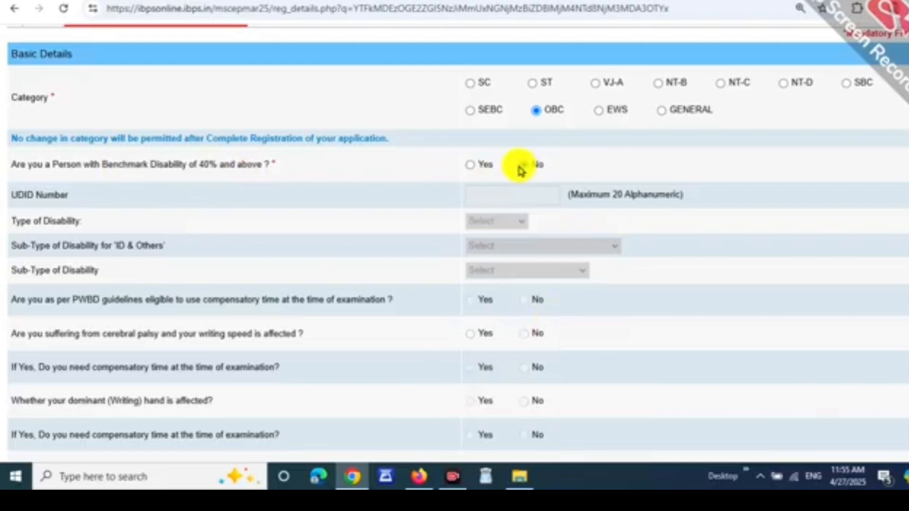
{"action": "scroll", "coordinate": [454, 241], "scroll_direction": "down", "scroll_amount": 3}
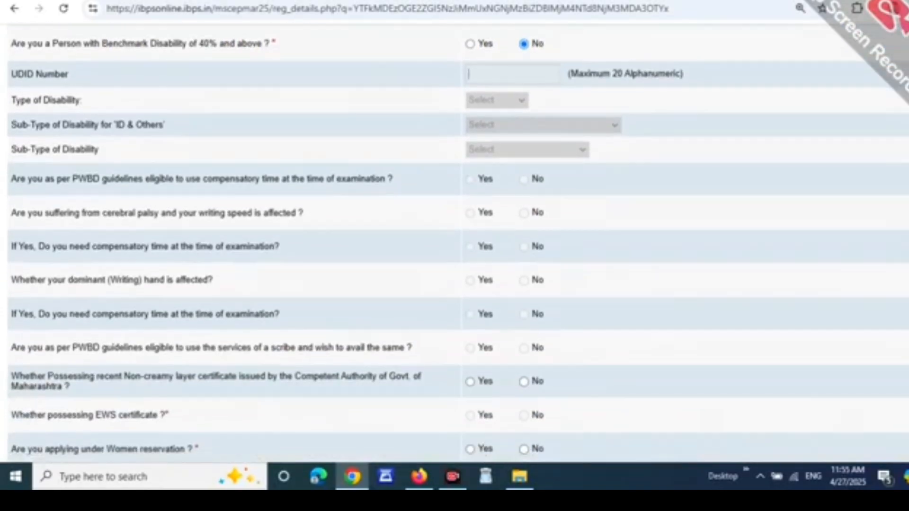
{"action": "scroll", "coordinate": [454, 242], "scroll_direction": "down", "scroll_amount": 1}
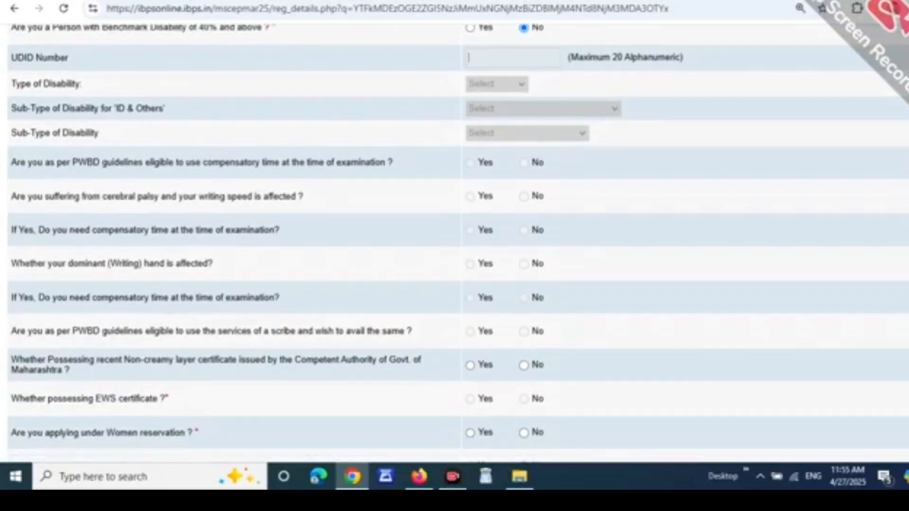
{"action": "scroll", "coordinate": [537, 284], "scroll_direction": "down", "scroll_amount": 2}
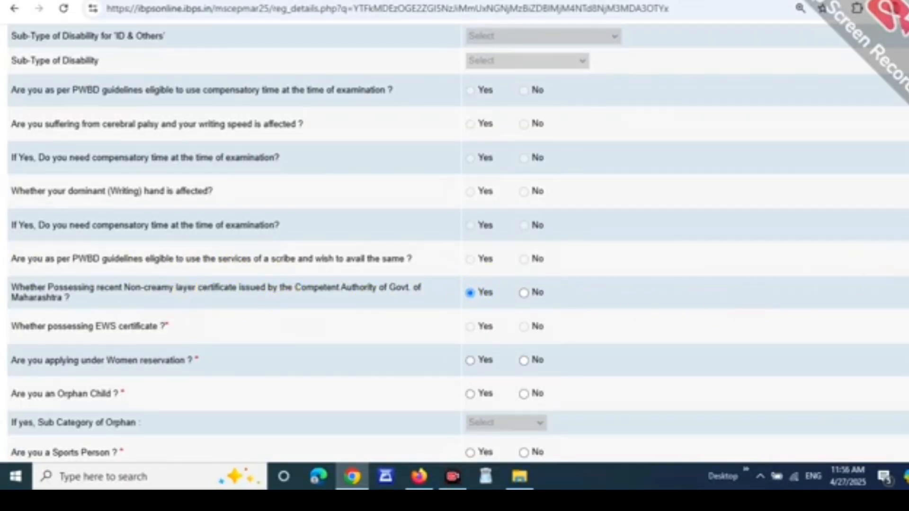
Answer No to applying under women reservation and No to being an orphan child.
{"action": "scroll", "coordinate": [455, 243], "scroll_direction": "down", "scroll_amount": 3}
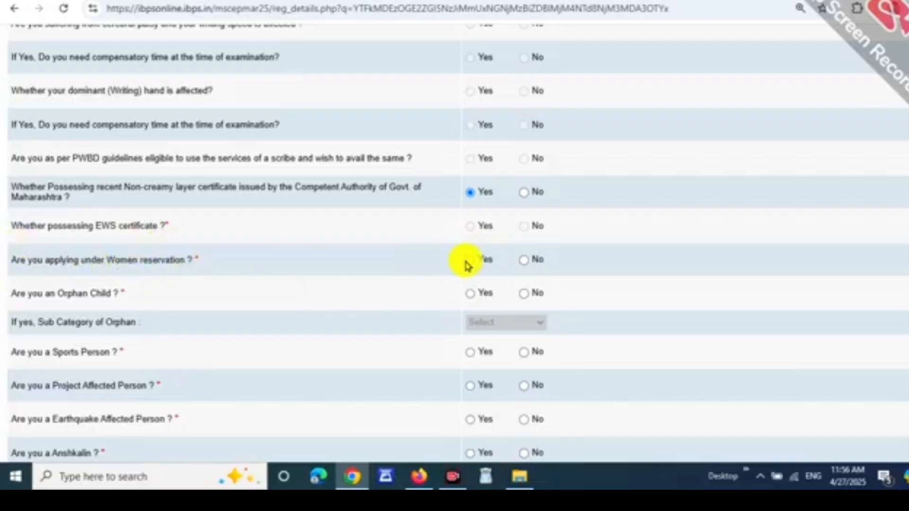
{"action": "left_click", "coordinate": [524, 261]}
{"action": "scroll", "coordinate": [524, 263], "scroll_direction": "down", "scroll_amount": 1}
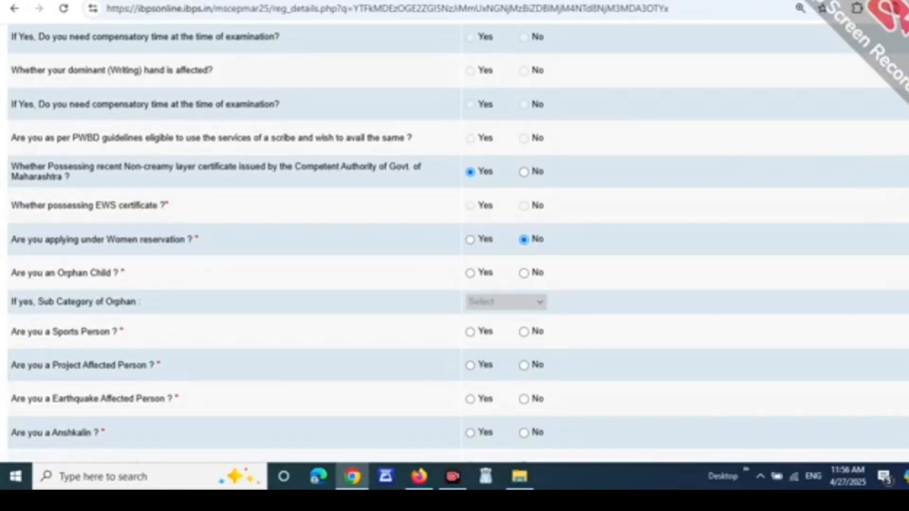
{"action": "scroll", "coordinate": [49, 199], "scroll_direction": "down", "scroll_amount": 2}
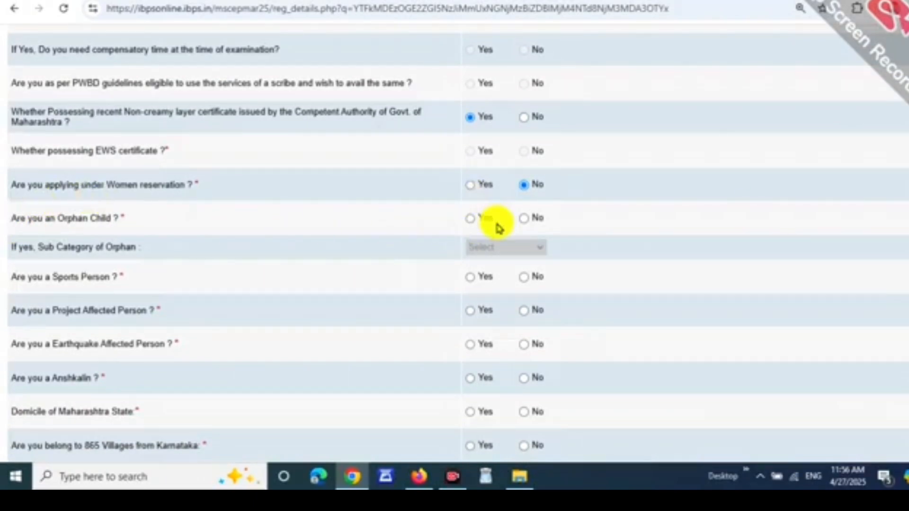
{"action": "left_click", "coordinate": [525, 219]}
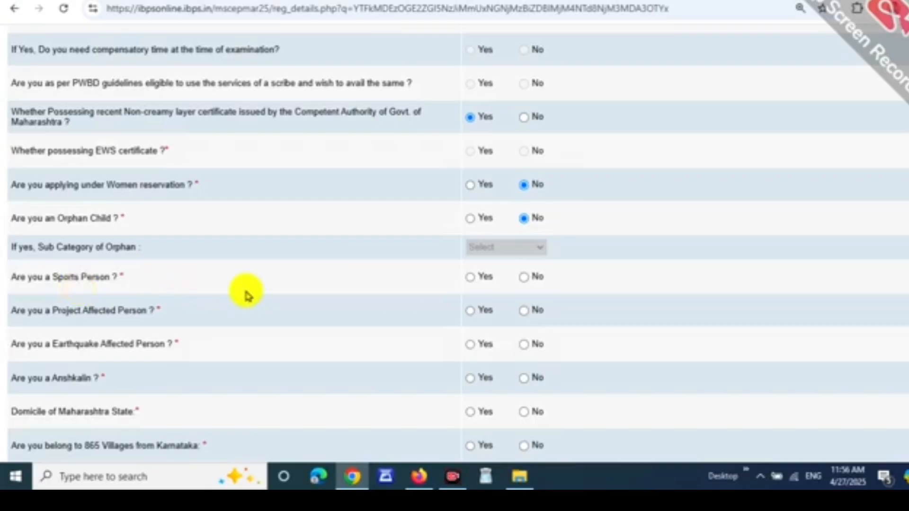
Answer No to the sports person, project affected person, earthquake affected person and Anshkalin questions.
{"action": "left_click", "coordinate": [469, 279]}
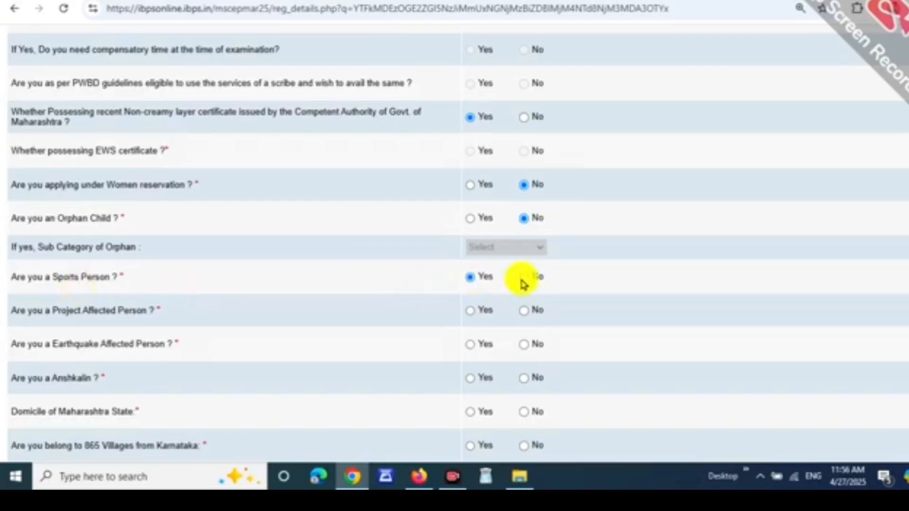
{"action": "left_click", "coordinate": [523, 278]}
{"action": "scroll", "coordinate": [523, 280], "scroll_direction": "down", "scroll_amount": 1}
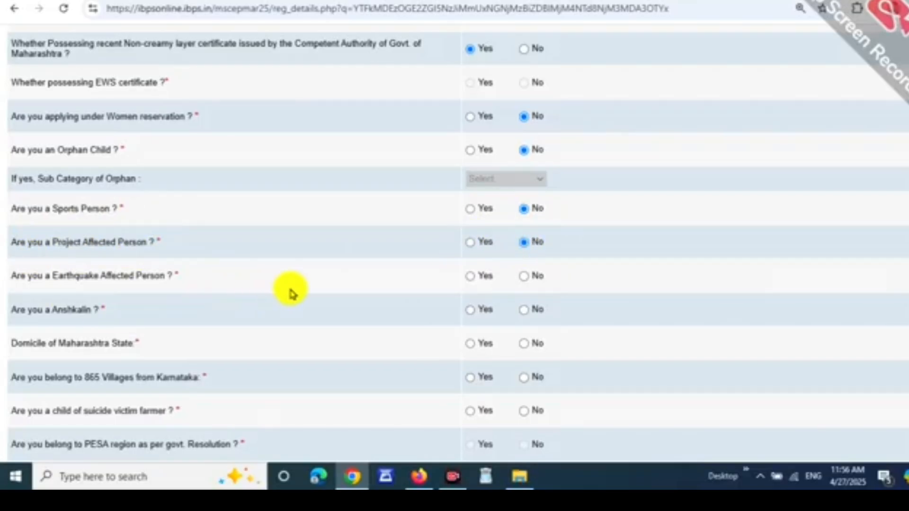
{"action": "left_click", "coordinate": [527, 287]}
{"action": "scroll", "coordinate": [529, 290], "scroll_direction": "down", "scroll_amount": 1}
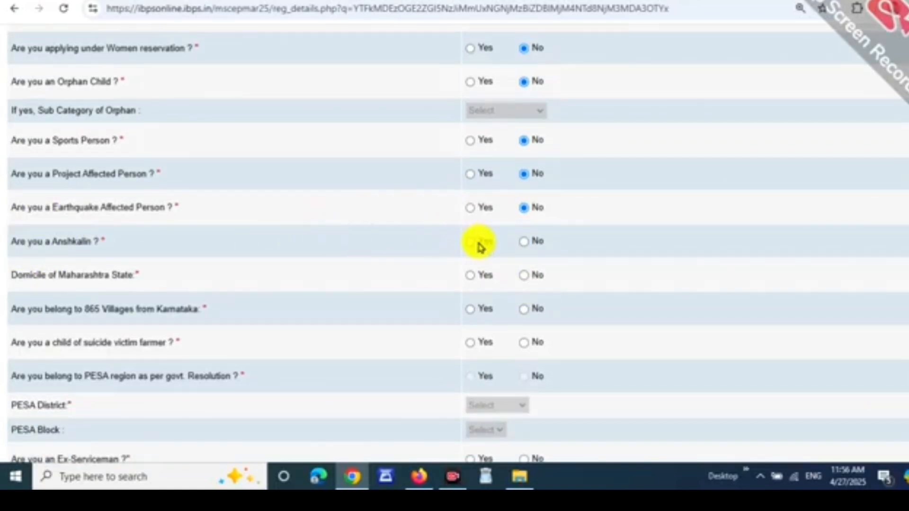
{"action": "left_click", "coordinate": [525, 242]}
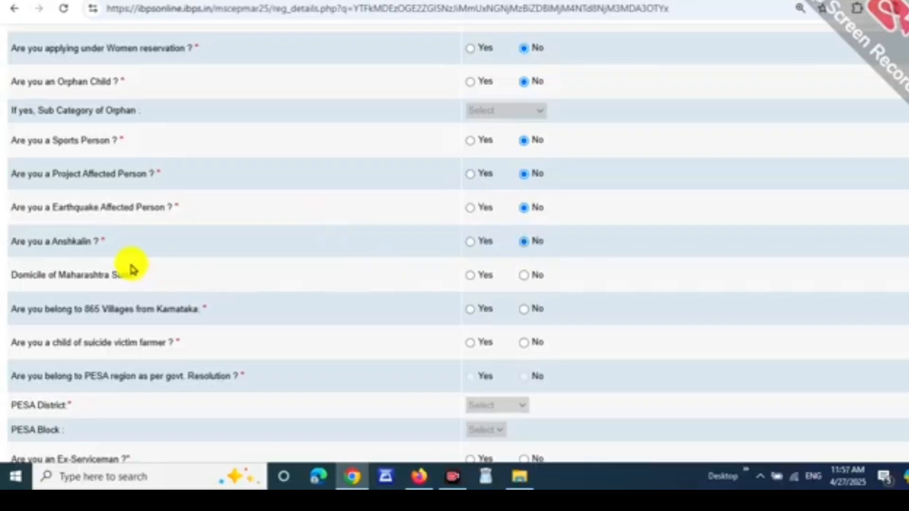
Answer Yes to domicile of Maharashtra State, and No to the 865 Karnataka villages and suicide victim farmer's child questions.
{"action": "scroll", "coordinate": [78, 250], "scroll_direction": "down", "scroll_amount": 1}
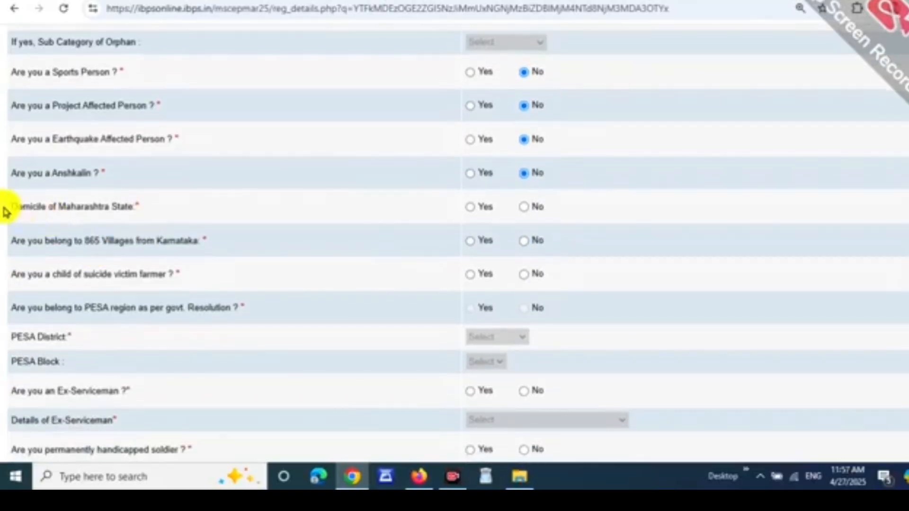
{"action": "left_click", "coordinate": [470, 206]}
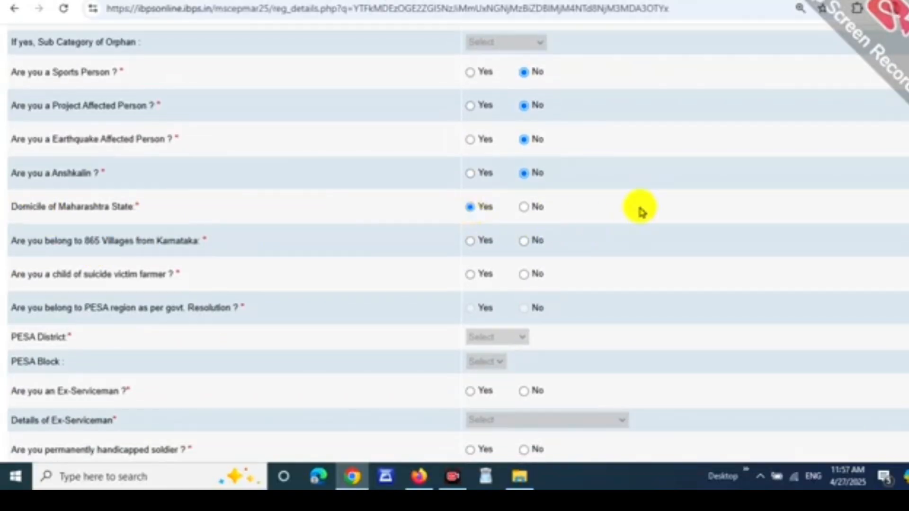
{"action": "scroll", "coordinate": [641, 211], "scroll_direction": "down", "scroll_amount": 1}
{"action": "scroll", "coordinate": [904, 213], "scroll_direction": "down", "scroll_amount": 1}
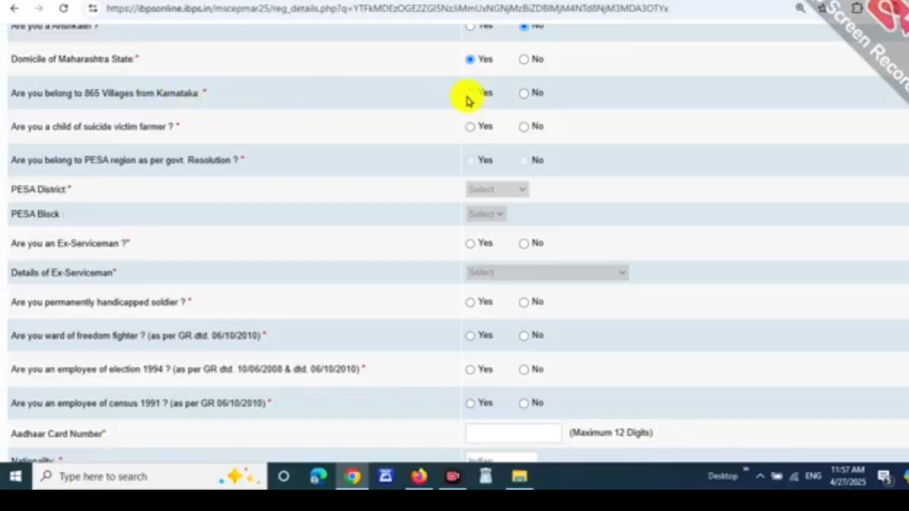
{"action": "left_click", "coordinate": [524, 96]}
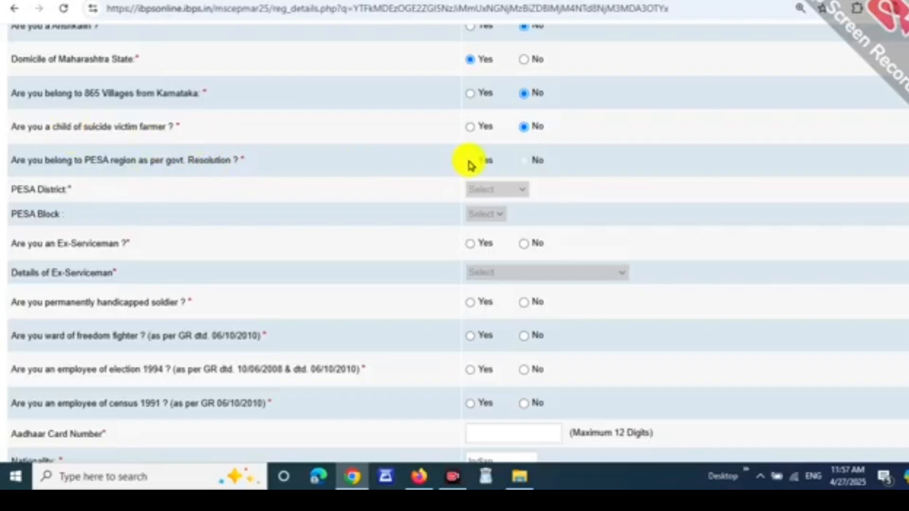
Answer No to the ex-serviceman, permanently handicapped soldier and ward of freedom fighter questions.
{"action": "scroll", "coordinate": [471, 165], "scroll_direction": "down", "scroll_amount": 1}
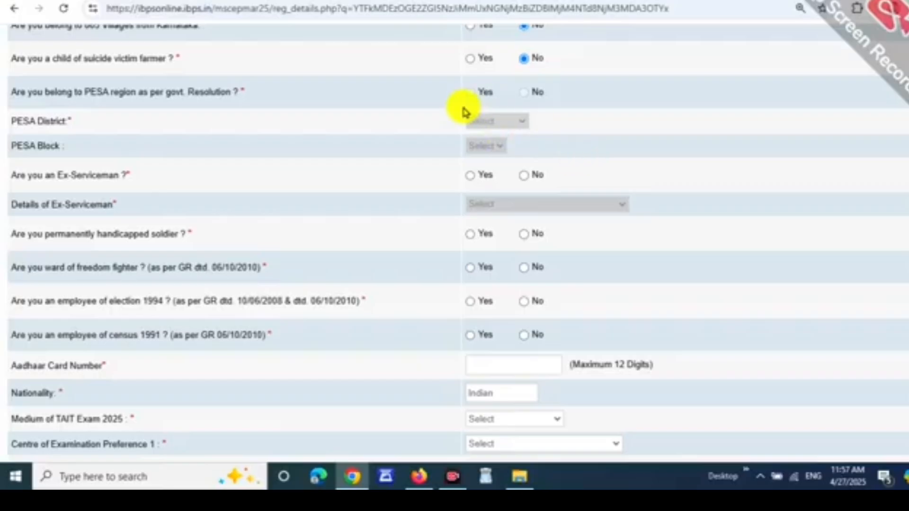
{"action": "scroll", "coordinate": [237, 162], "scroll_direction": "down", "scroll_amount": 1}
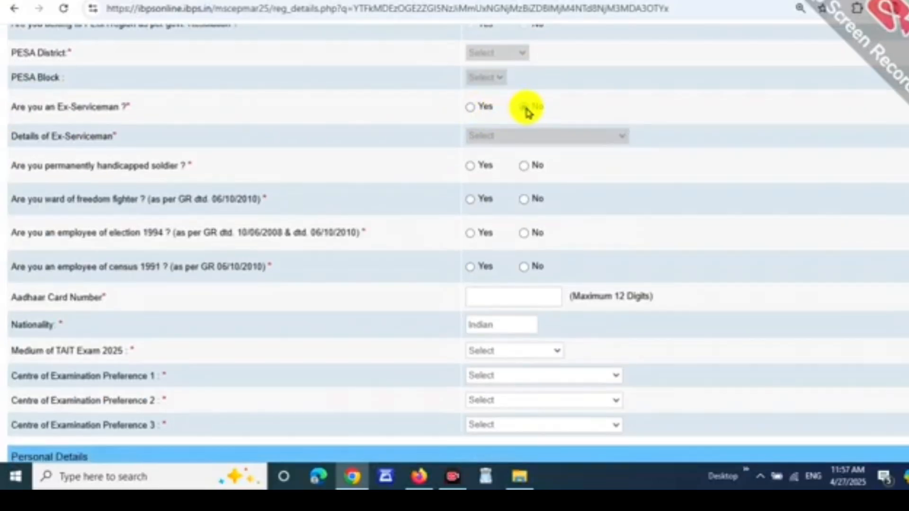
{"action": "left_click", "coordinate": [524, 107]}
{"action": "scroll", "coordinate": [488, 116], "scroll_direction": "down", "scroll_amount": 2}
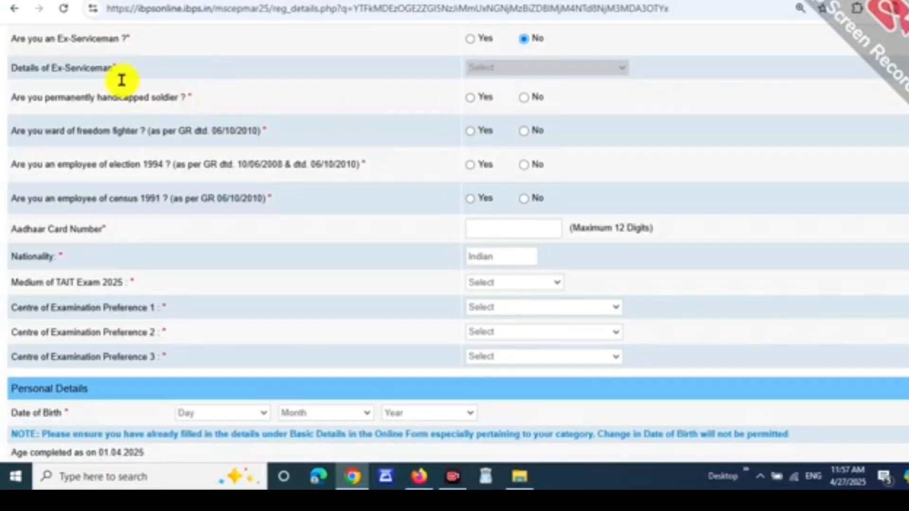
{"action": "left_click", "coordinate": [524, 102]}
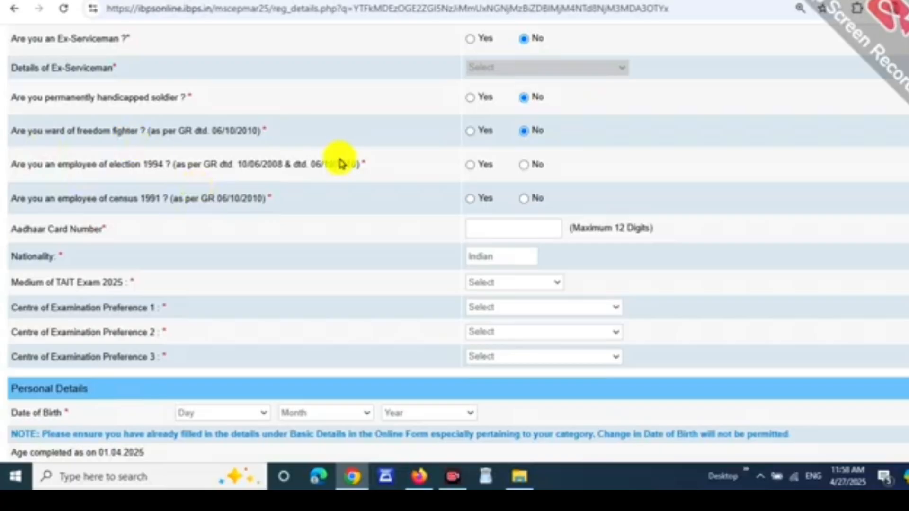
Answer No to the election 1994 and census 1991 employee questions, and choose ENGLISH-MARATHI as the TAIT exam medium.
{"action": "left_click", "coordinate": [523, 166]}
{"action": "scroll", "coordinate": [331, 170], "scroll_direction": "down", "scroll_amount": 2}
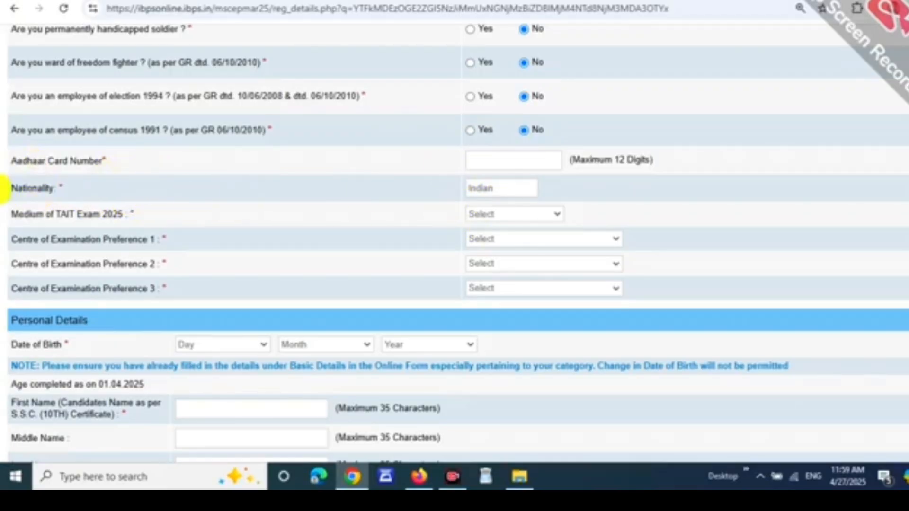
{"action": "left_click", "coordinate": [479, 214]}
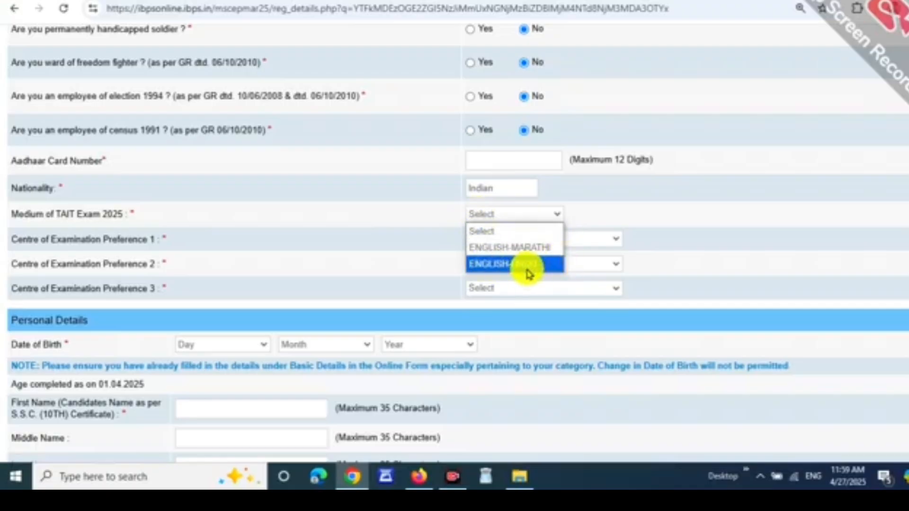
{"action": "left_click", "coordinate": [525, 249]}
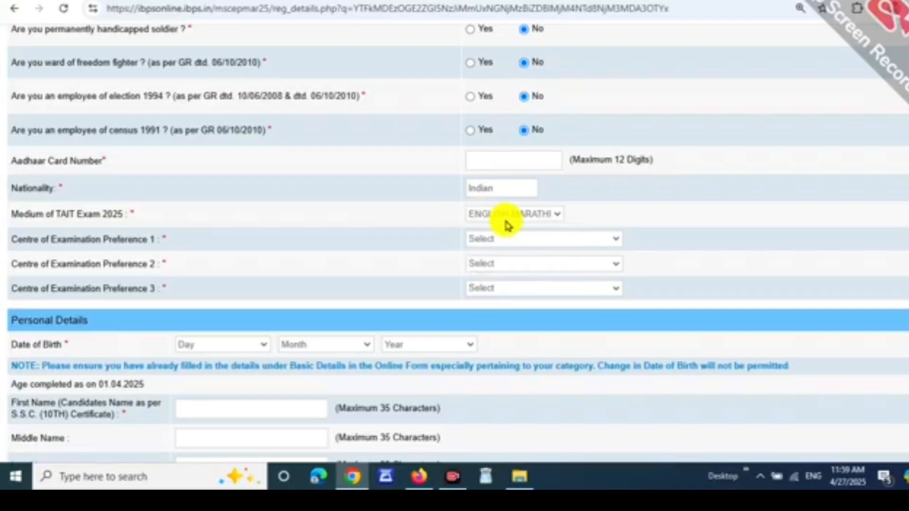
Set the examination centre preferences 1 to 3 to CHHATRAPATI SAMBHAJINAGAR, JALNA and PUNE.
{"action": "left_click", "coordinate": [489, 239]}
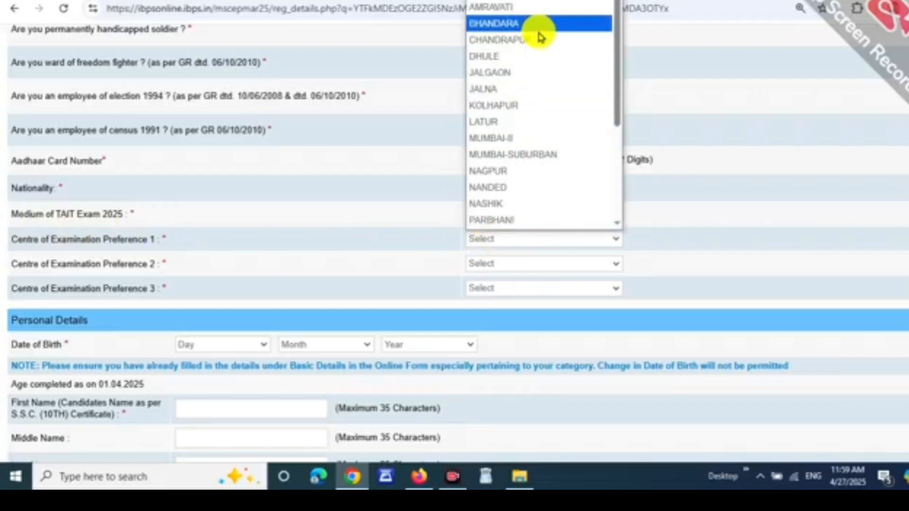
{"action": "scroll", "coordinate": [544, 45], "scroll_direction": "down", "scroll_amount": 3}
{"action": "scroll", "coordinate": [547, 71], "scroll_direction": "down", "scroll_amount": 1}
{"action": "left_click", "coordinate": [563, 225]}
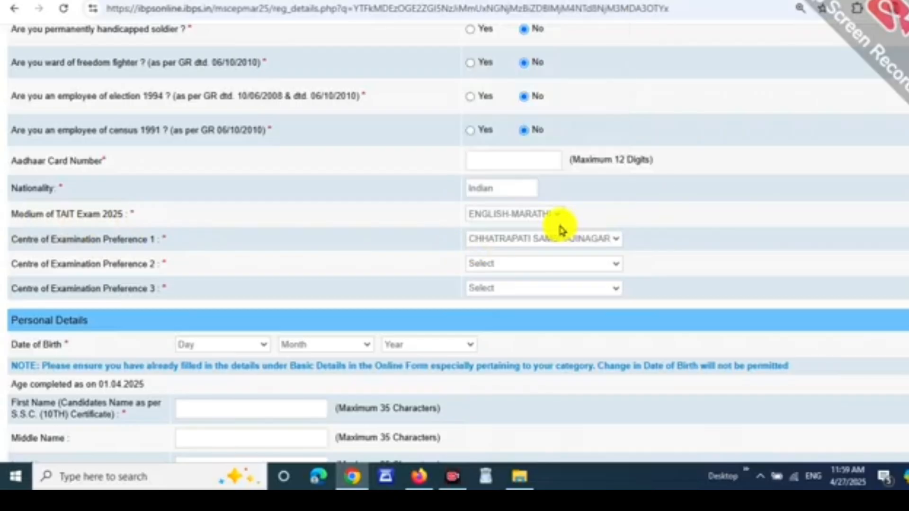
{"action": "left_click", "coordinate": [528, 265]}
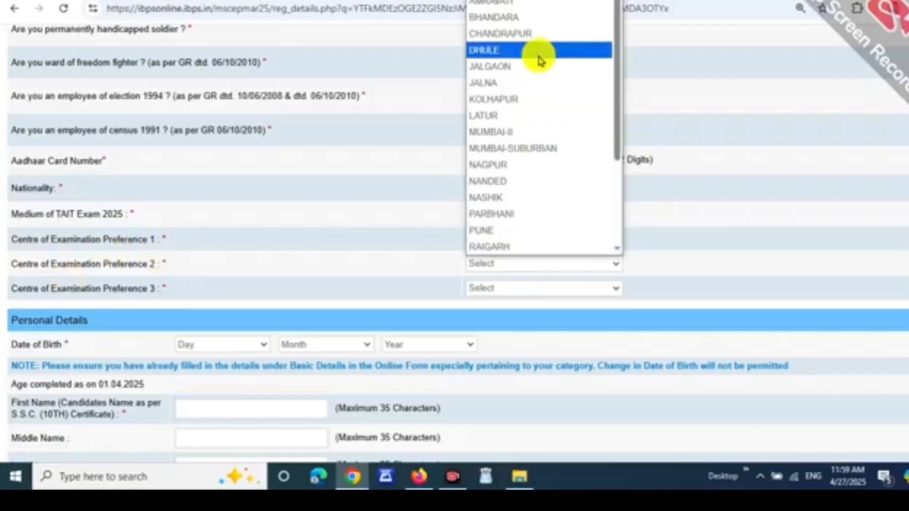
{"action": "scroll", "coordinate": [543, 40], "scroll_direction": "up", "scroll_amount": 1}
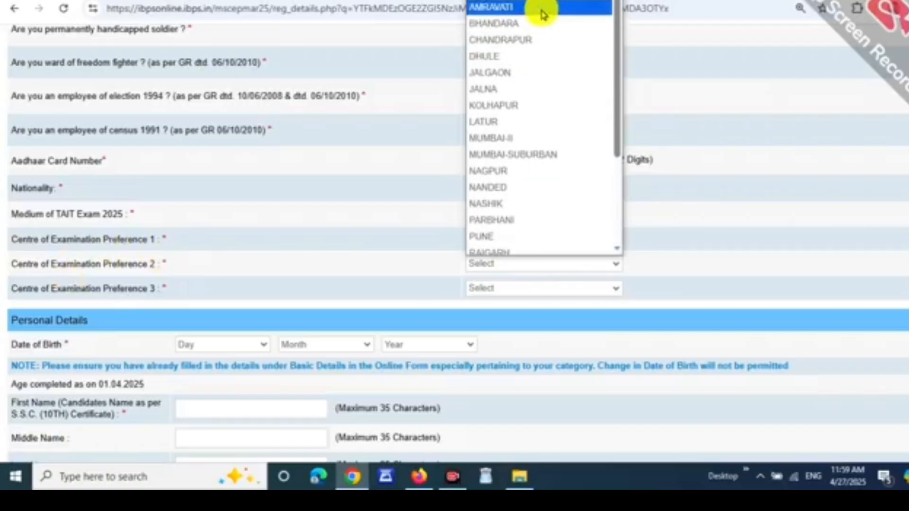
{"action": "left_click", "coordinate": [511, 89]}
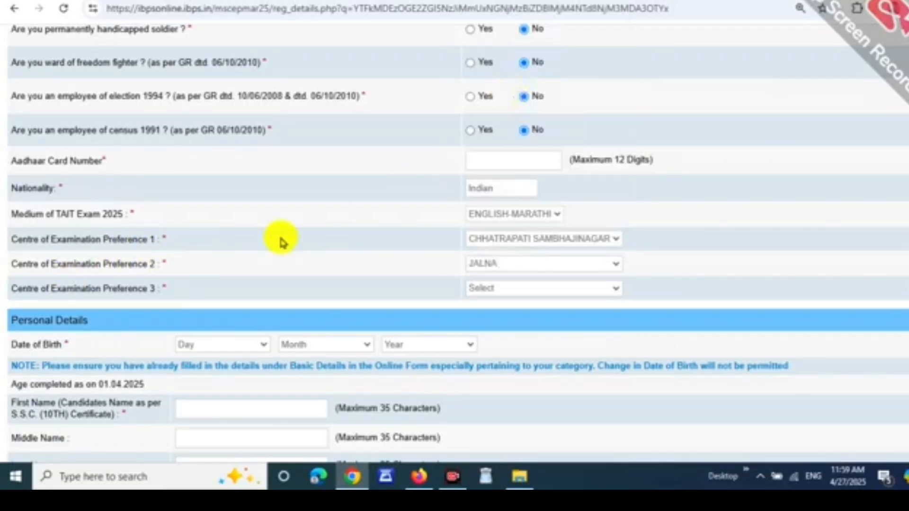
{"action": "left_click", "coordinate": [502, 288]}
{"action": "scroll", "coordinate": [516, 213], "scroll_direction": "down", "scroll_amount": 1}
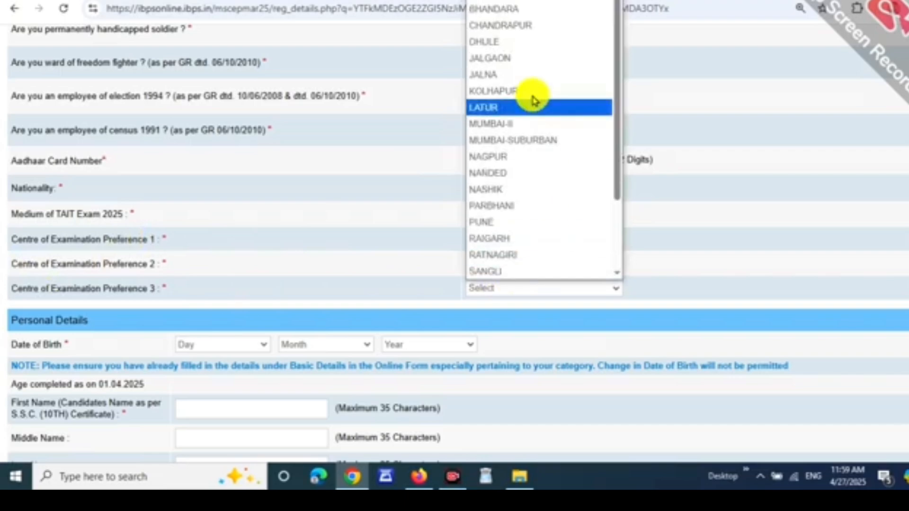
{"action": "scroll", "coordinate": [519, 89], "scroll_direction": "down", "scroll_amount": 3}
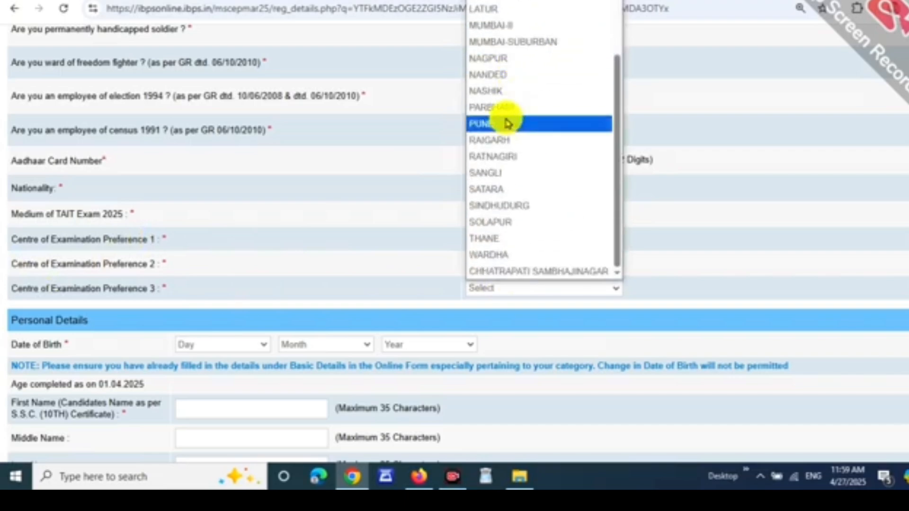
{"action": "left_click", "coordinate": [507, 119]}
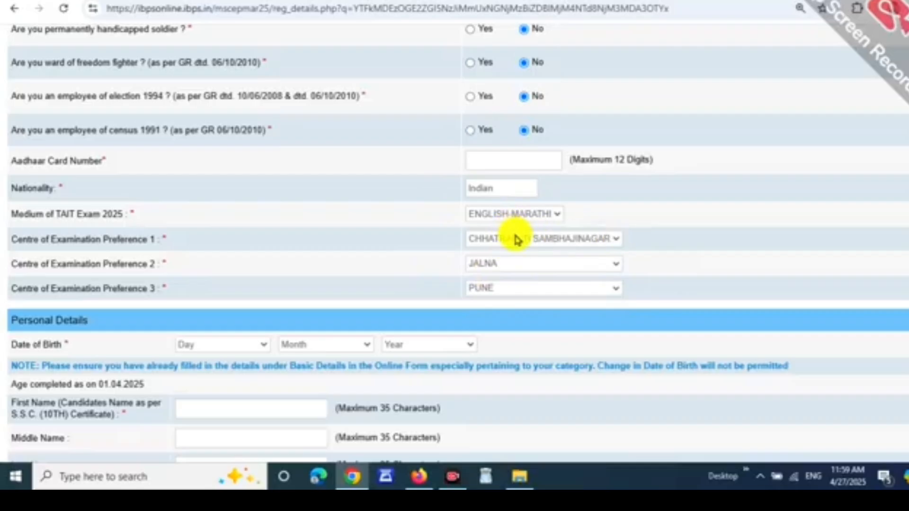
{"action": "scroll", "coordinate": [529, 248], "scroll_direction": "down", "scroll_amount": 5}
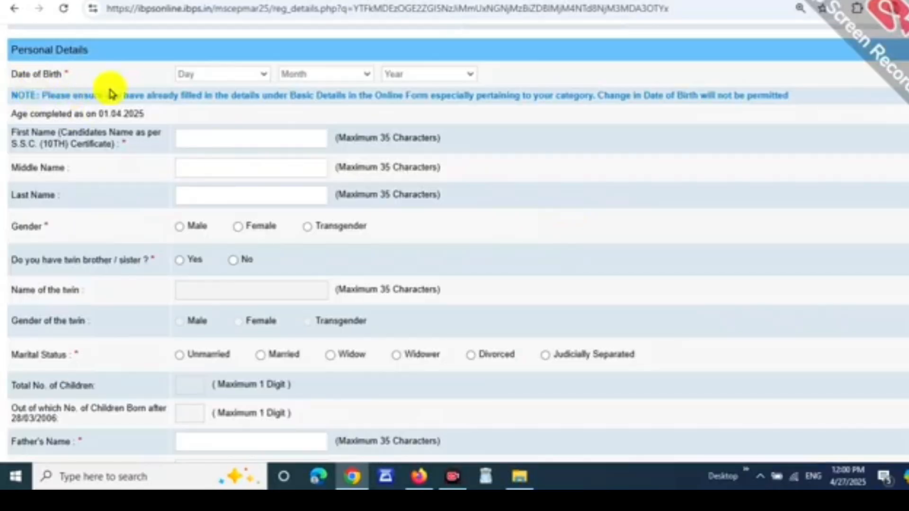
{"action": "left_click", "coordinate": [199, 74]}
{"action": "left_click", "coordinate": [348, 75]}
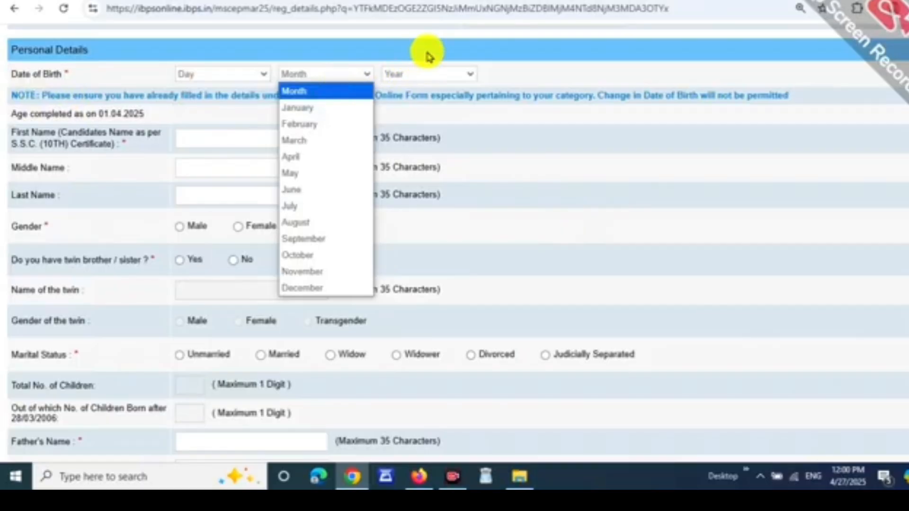
{"action": "left_click", "coordinate": [436, 76]}
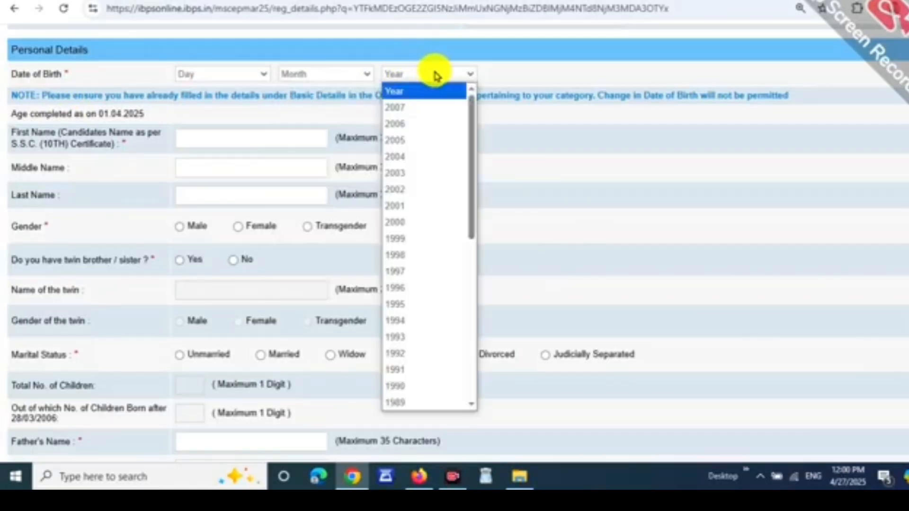
{"action": "left_click", "coordinate": [580, 170]}
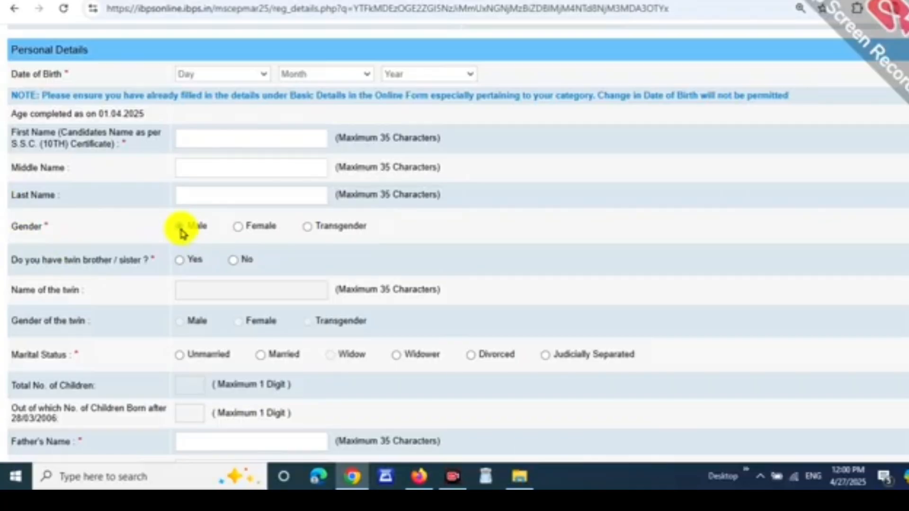
In the personal details, set gender to Male, answer No to having a twin, and set marital status to Unmarried.
{"action": "left_click", "coordinate": [182, 234]}
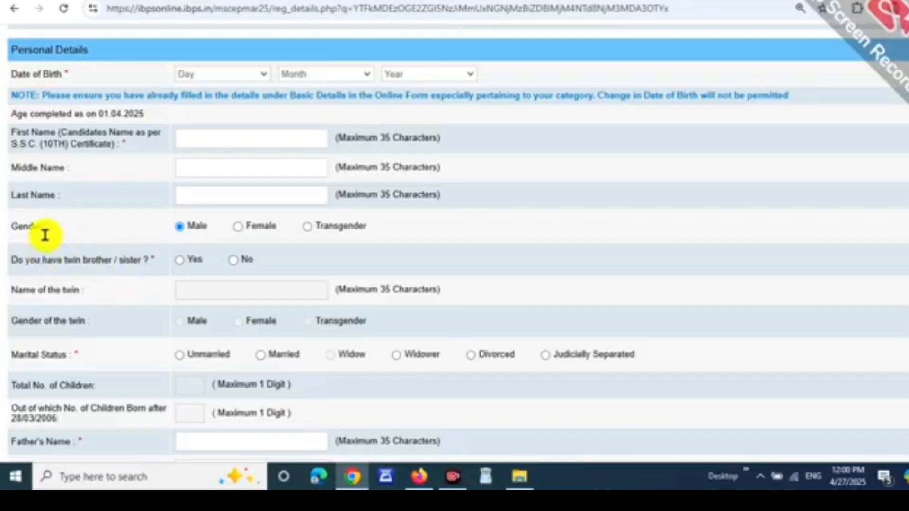
{"action": "left_click", "coordinate": [180, 260]}
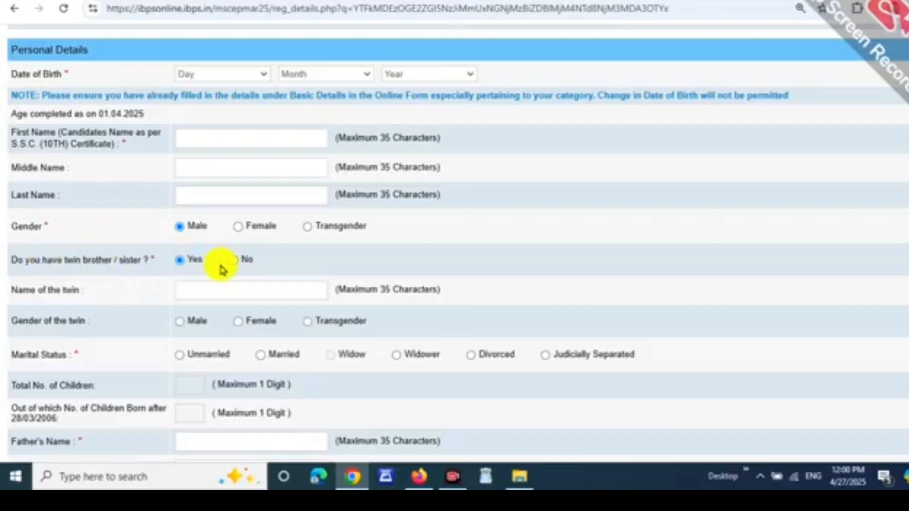
{"action": "left_click", "coordinate": [233, 260]}
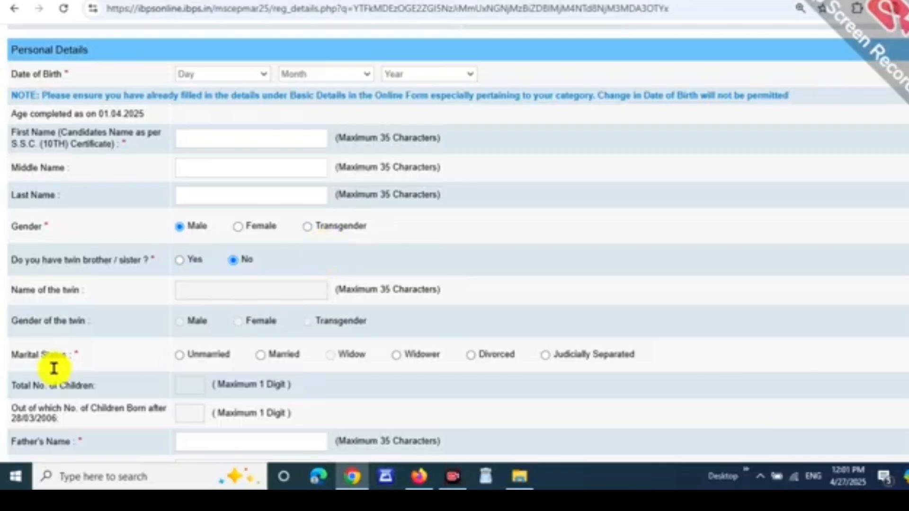
{"action": "left_click", "coordinate": [178, 359]}
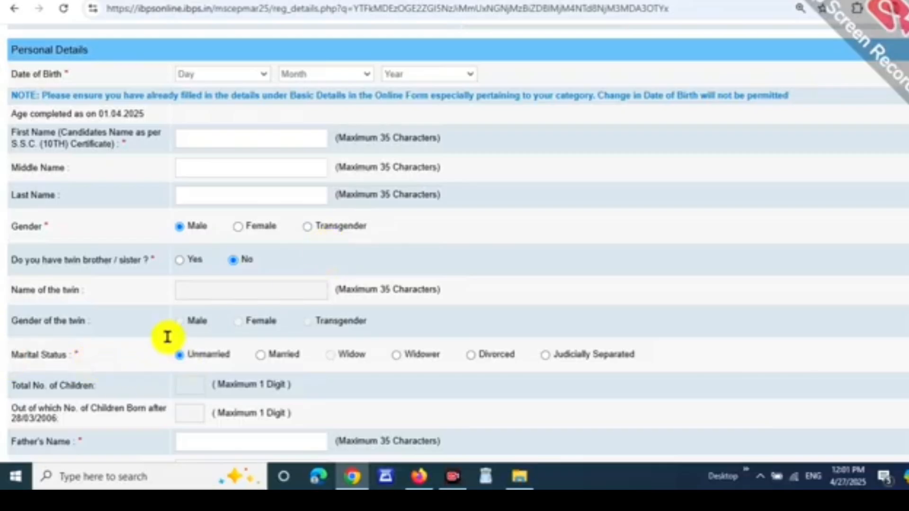
{"action": "left_click", "coordinate": [260, 357]}
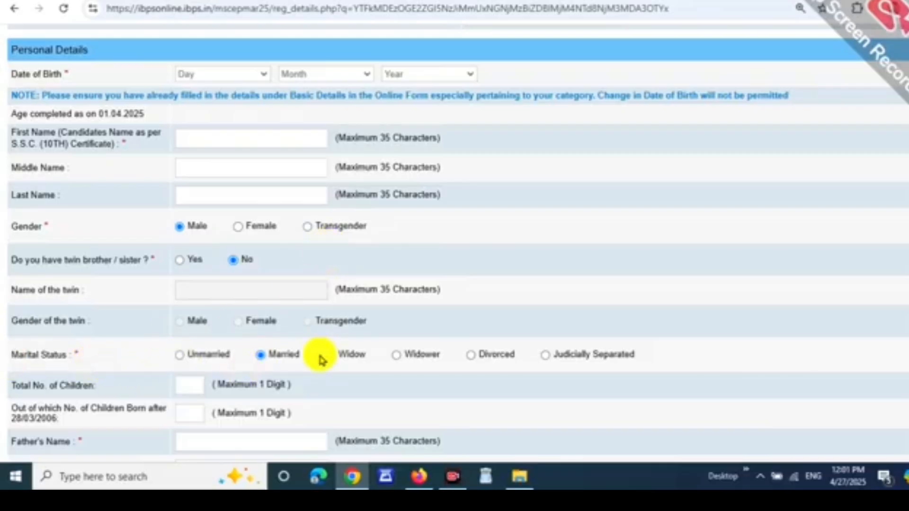
{"action": "left_click", "coordinate": [177, 357]}
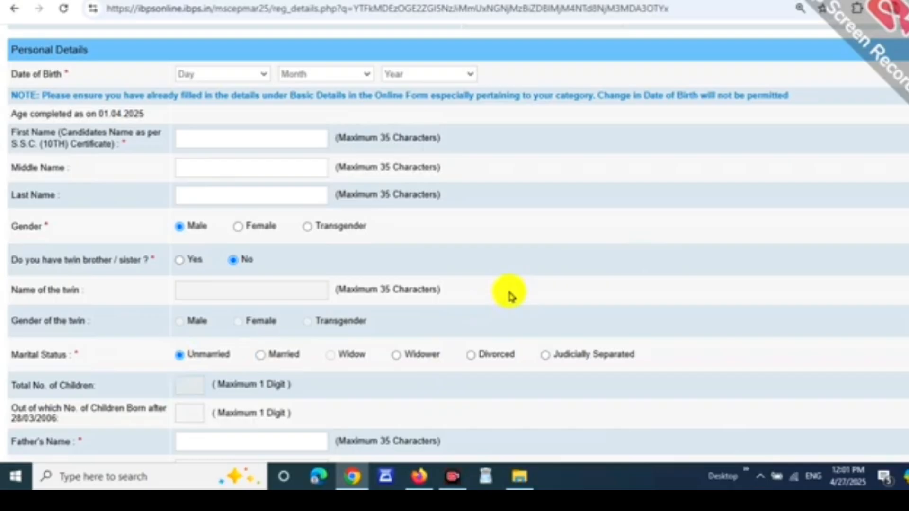
Mark the permanent address as the same as the address for correspondence.
{"action": "scroll", "coordinate": [510, 296], "scroll_direction": "down", "scroll_amount": 6}
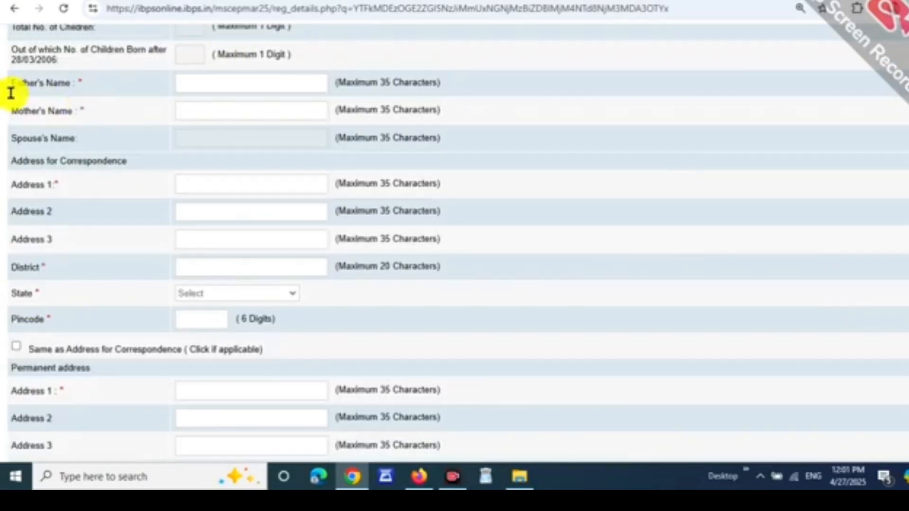
{"action": "scroll", "coordinate": [246, 162], "scroll_direction": "down", "scroll_amount": 1}
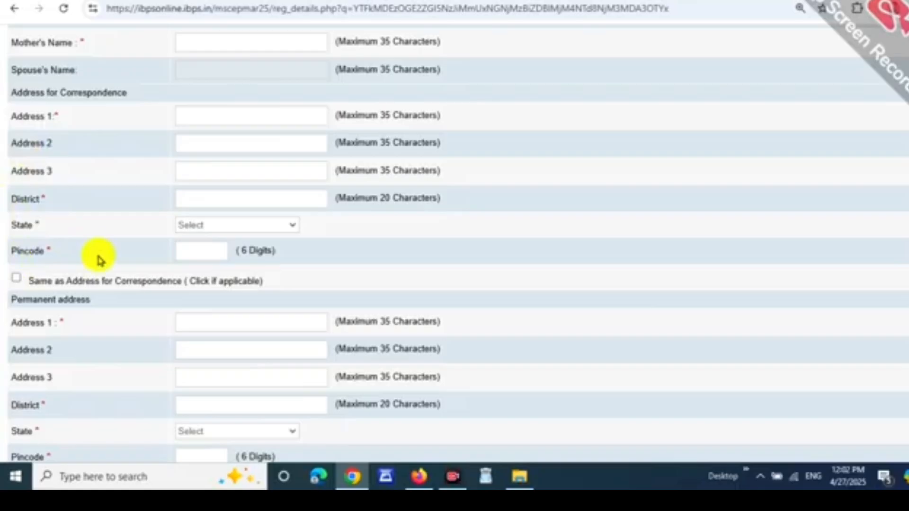
{"action": "scroll", "coordinate": [100, 260], "scroll_direction": "down", "scroll_amount": 1}
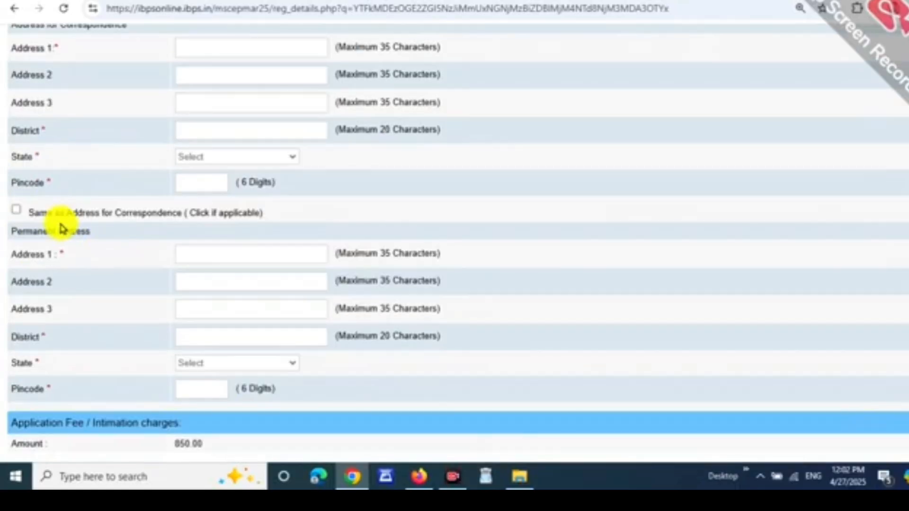
{"action": "left_click", "coordinate": [17, 213]}
{"action": "scroll", "coordinate": [223, 217], "scroll_direction": "down", "scroll_amount": 2}
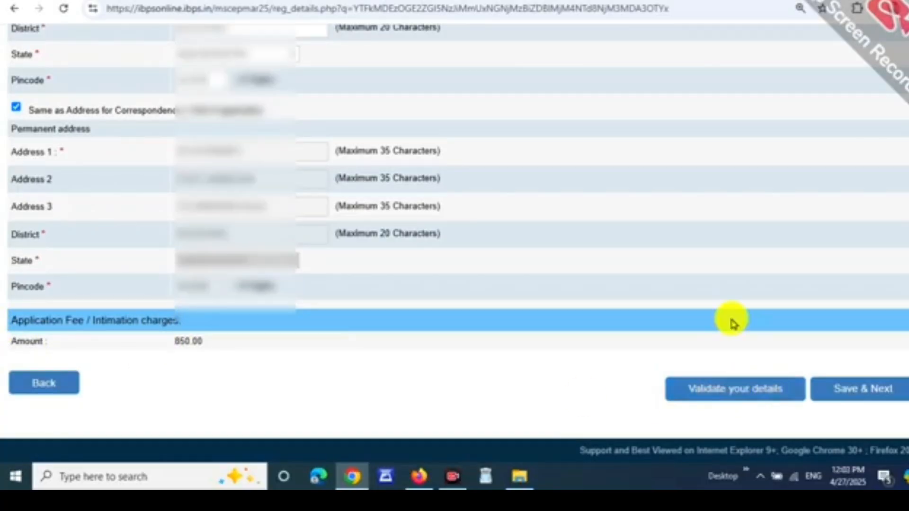
Validate the entered details, then save them and continue to the educational qualification page.
{"action": "left_click", "coordinate": [720, 395]}
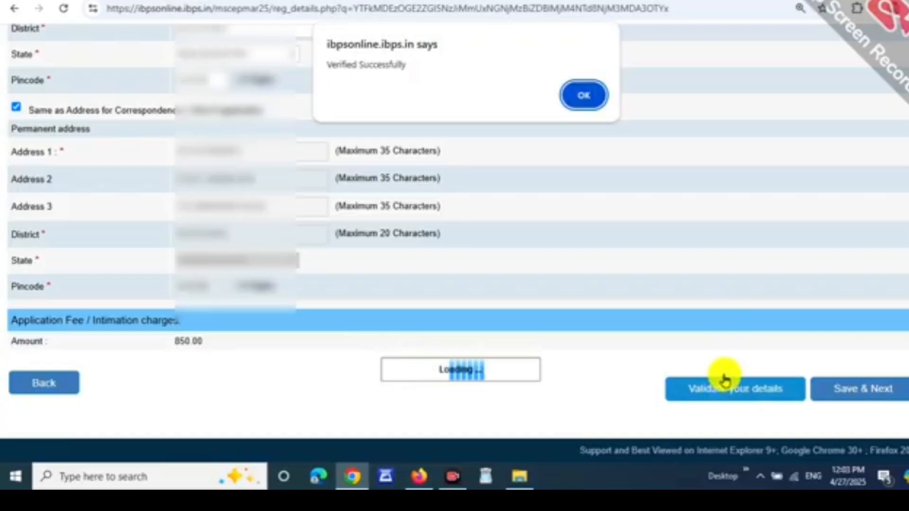
{"action": "left_click", "coordinate": [584, 95]}
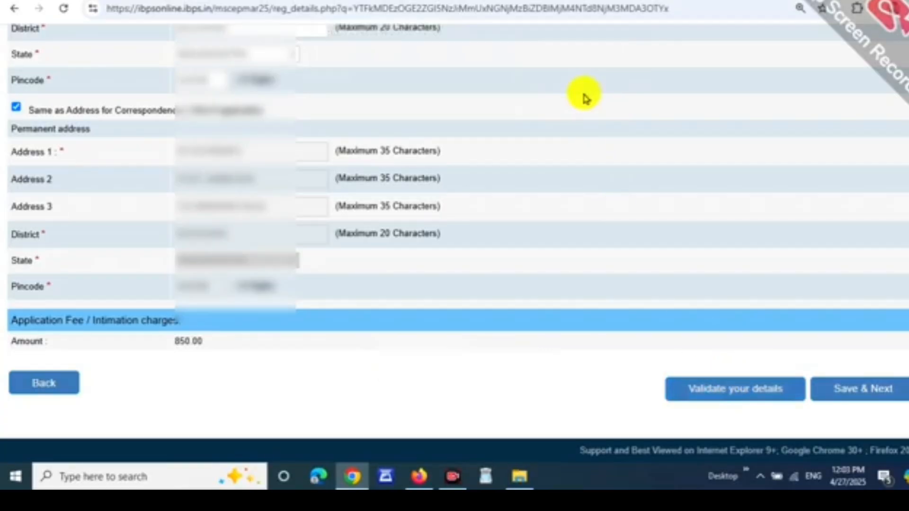
{"action": "left_click", "coordinate": [868, 398]}
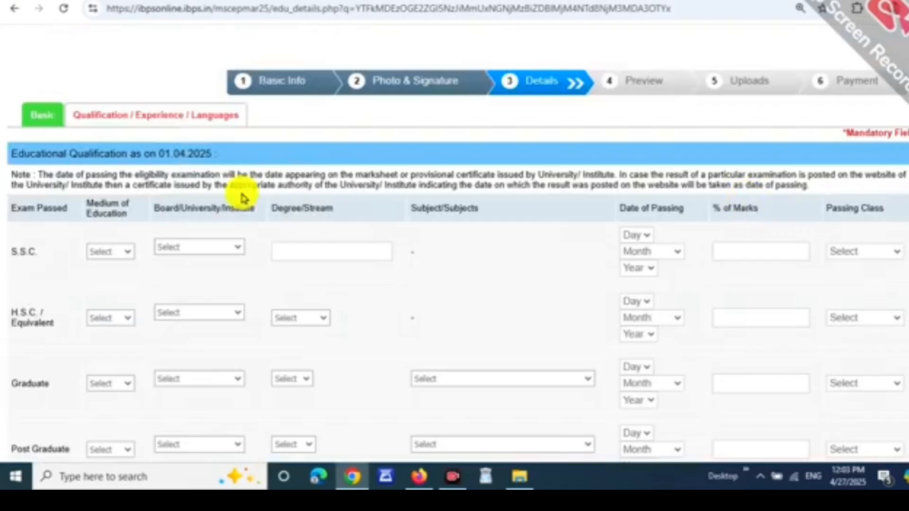
For S.S.C., set the medium of education to Marathi, the board to Maharashtra State Board and the degree/stream to MARATHI.
{"action": "left_click", "coordinate": [107, 251]}
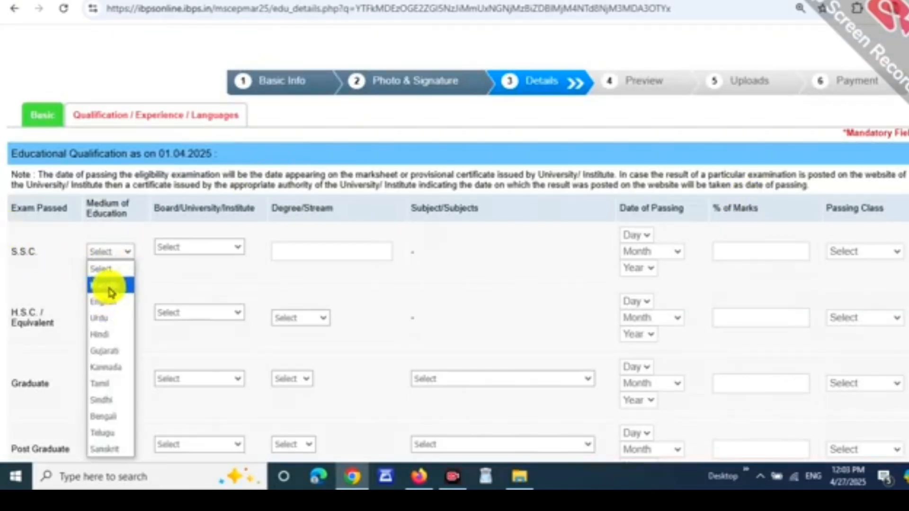
{"action": "left_click", "coordinate": [109, 286]}
{"action": "left_click", "coordinate": [108, 259]}
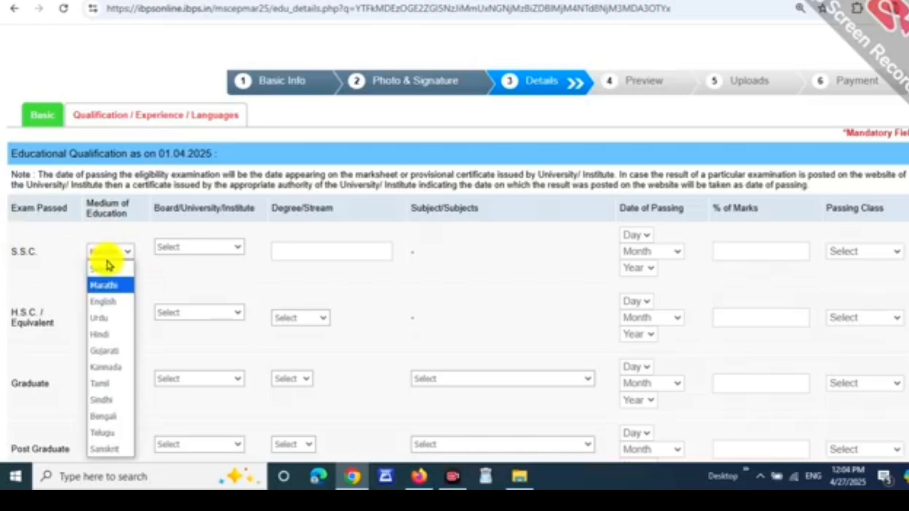
{"action": "left_click", "coordinate": [130, 236]}
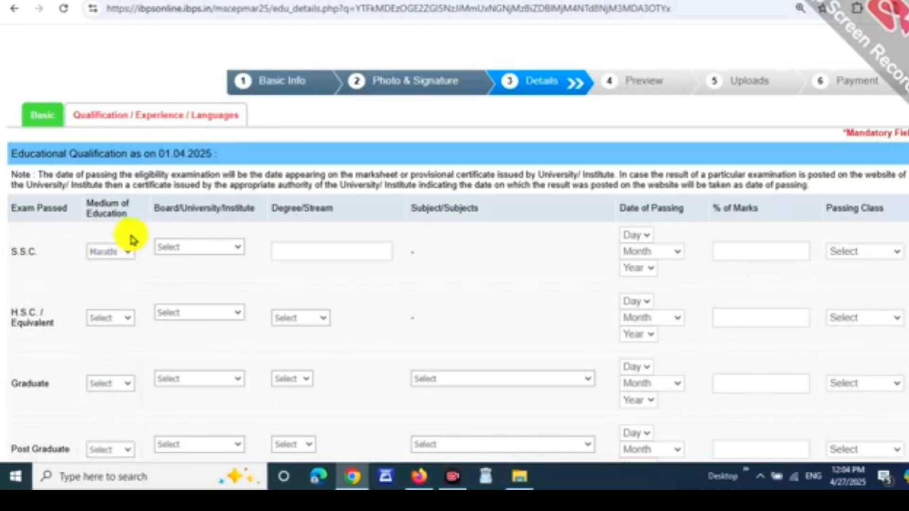
{"action": "left_click", "coordinate": [199, 251]}
{"action": "scroll", "coordinate": [348, 115], "scroll_direction": "down", "scroll_amount": 8}
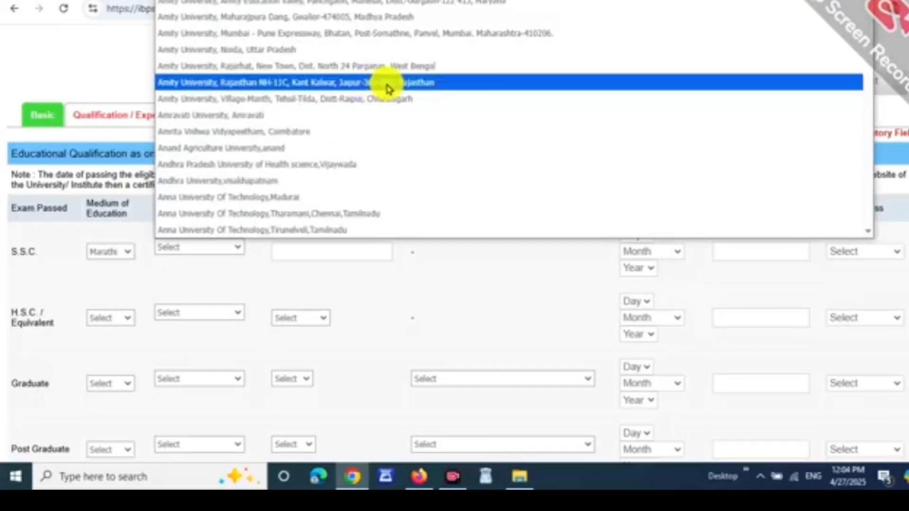
{"action": "left_click_drag", "start_coordinate": [868, 1], "coordinate": [822, 116]}
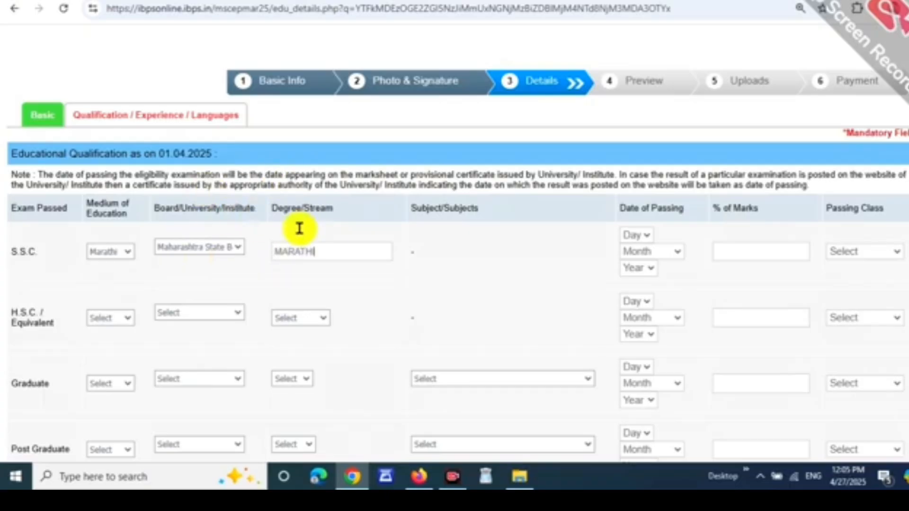
For S.S.C., set the date of passing to 06 June 2016, the marks to 89.70 % and the passing class to First Class.
{"action": "left_click", "coordinate": [647, 239]}
{"action": "left_click", "coordinate": [631, 94]}
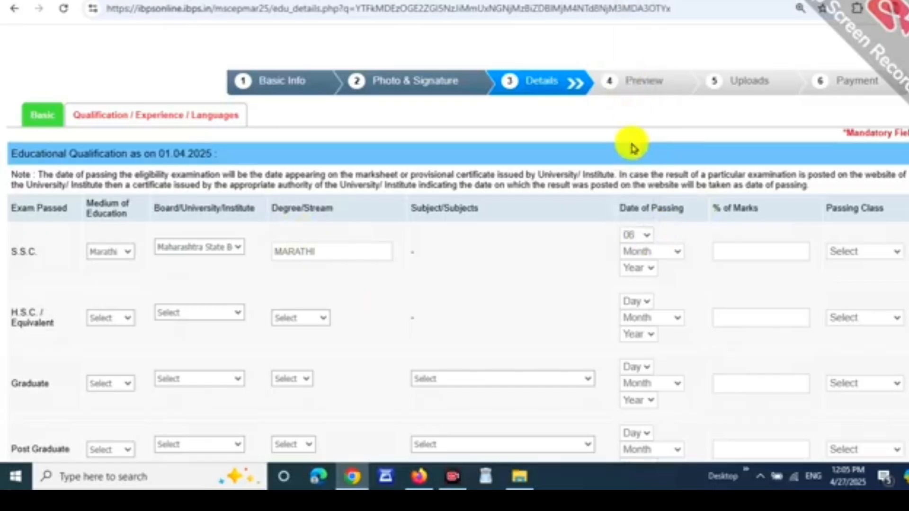
{"action": "left_click", "coordinate": [661, 262]}
{"action": "left_click", "coordinate": [637, 130]}
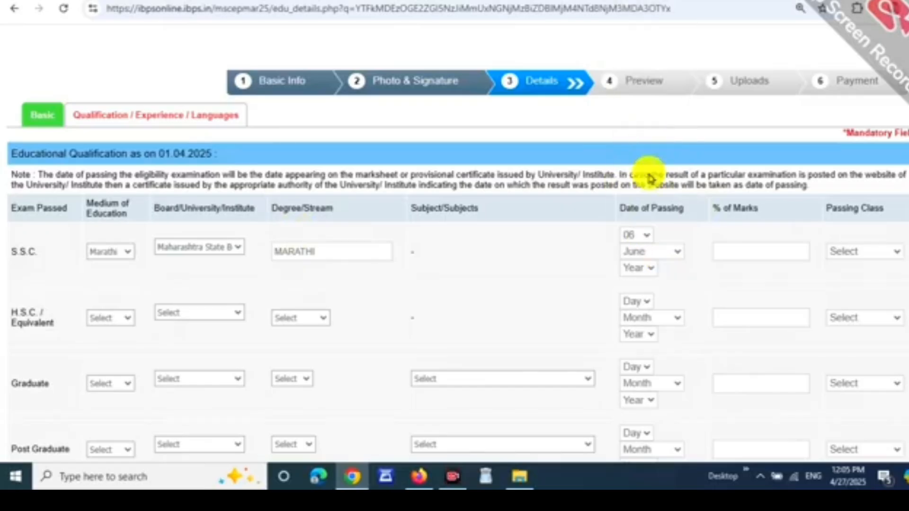
{"action": "left_click", "coordinate": [644, 266]}
{"action": "left_click", "coordinate": [652, 107]}
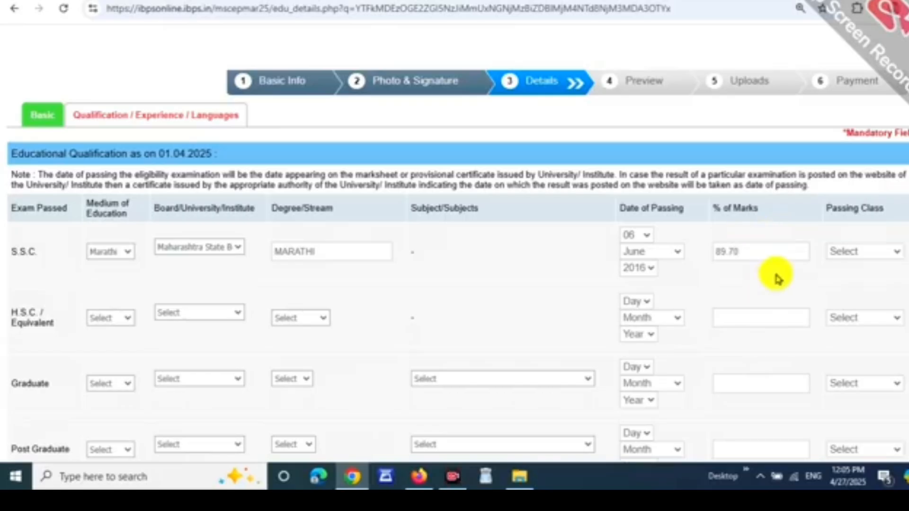
{"action": "left_click", "coordinate": [839, 251]}
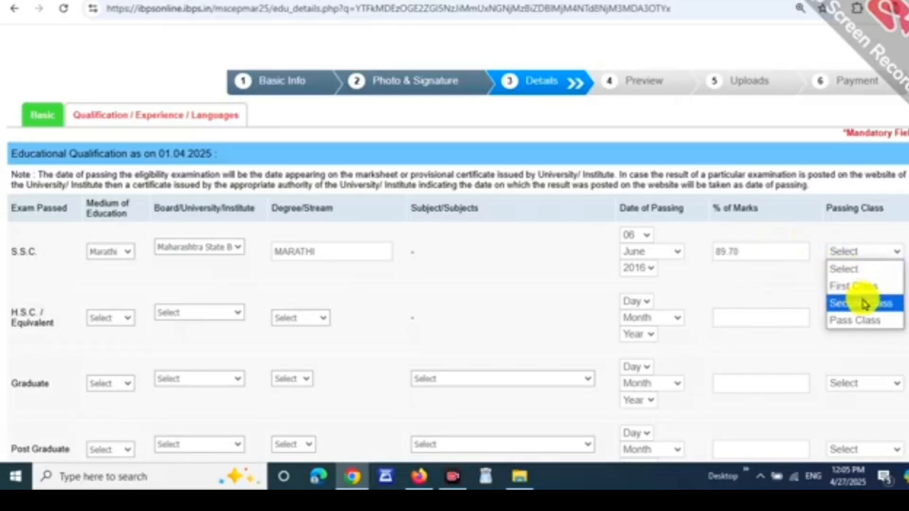
{"action": "left_click", "coordinate": [870, 287]}
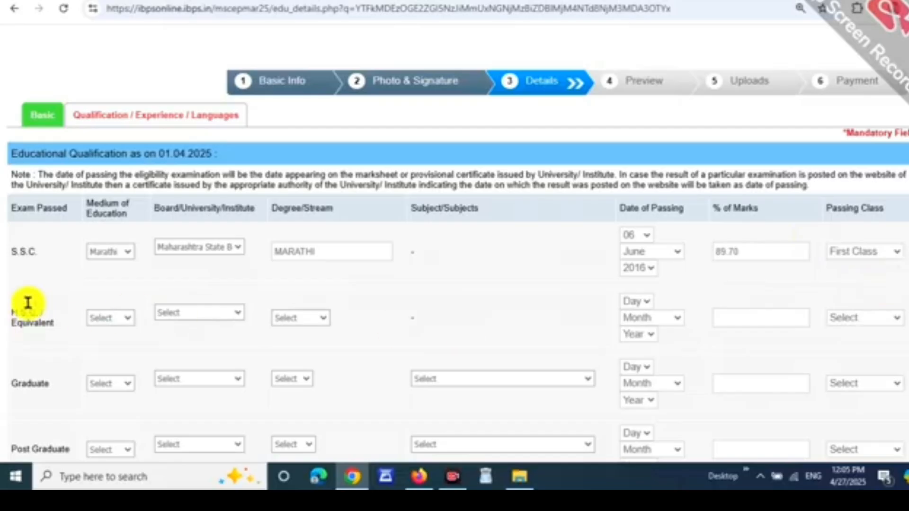
For H.S.C., set the medium of education to English, the board to Maharashtra State Board and the degree/stream to SCIENCE.
{"action": "left_click", "coordinate": [101, 318]}
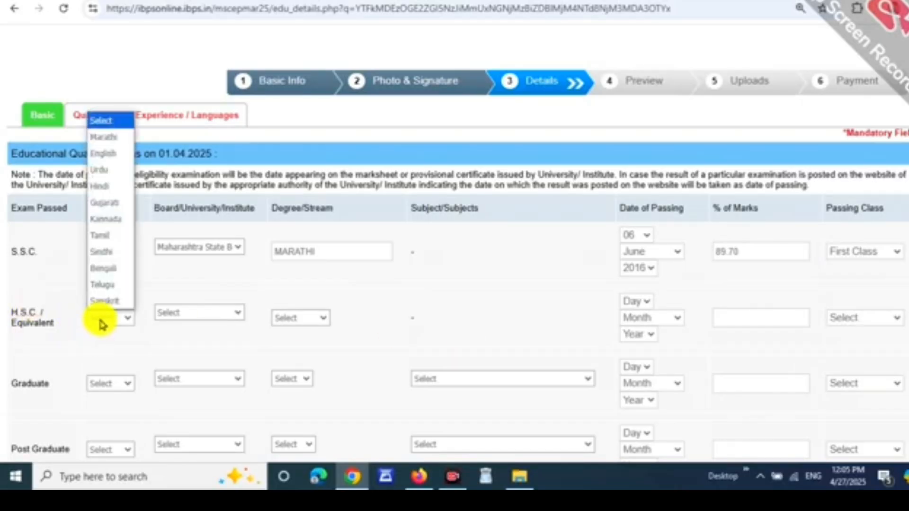
{"action": "left_click", "coordinate": [119, 152]}
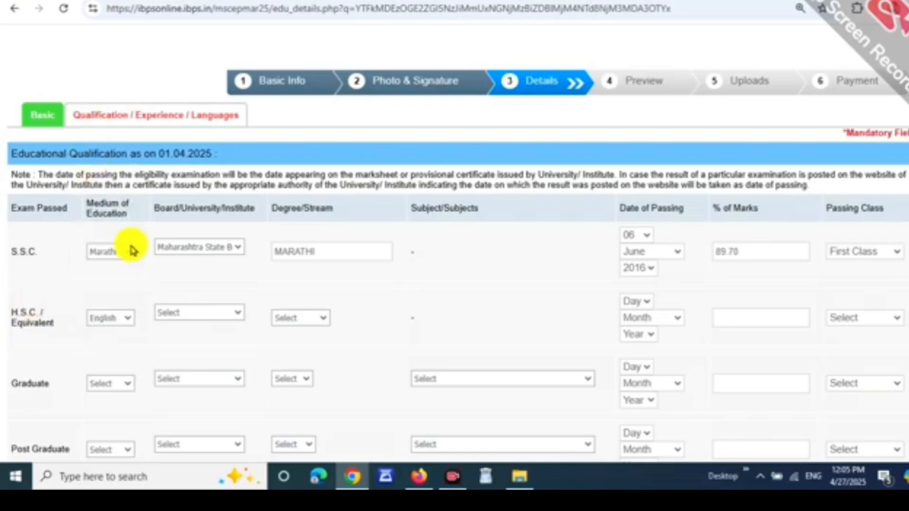
{"action": "left_click", "coordinate": [191, 313]}
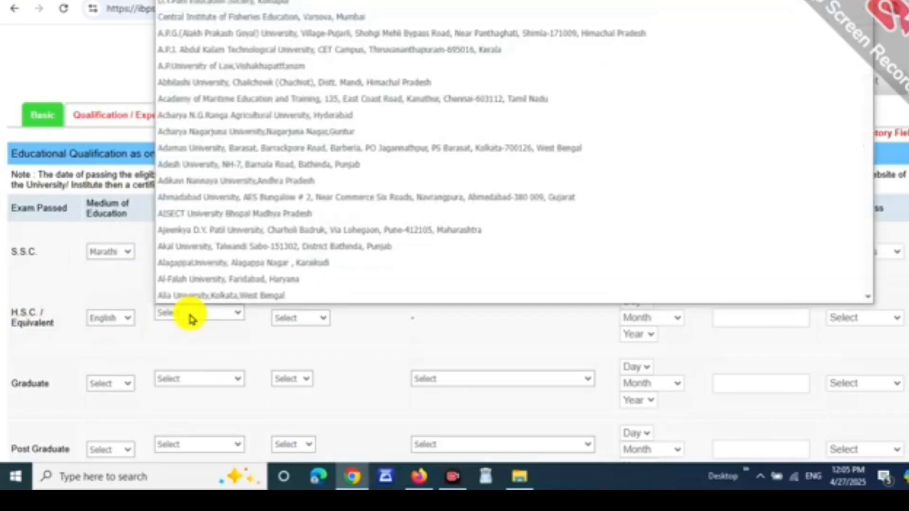
{"action": "scroll", "coordinate": [279, 152], "scroll_direction": "down", "scroll_amount": 15}
{"action": "scroll", "coordinate": [282, 156], "scroll_direction": "down", "scroll_amount": 20}
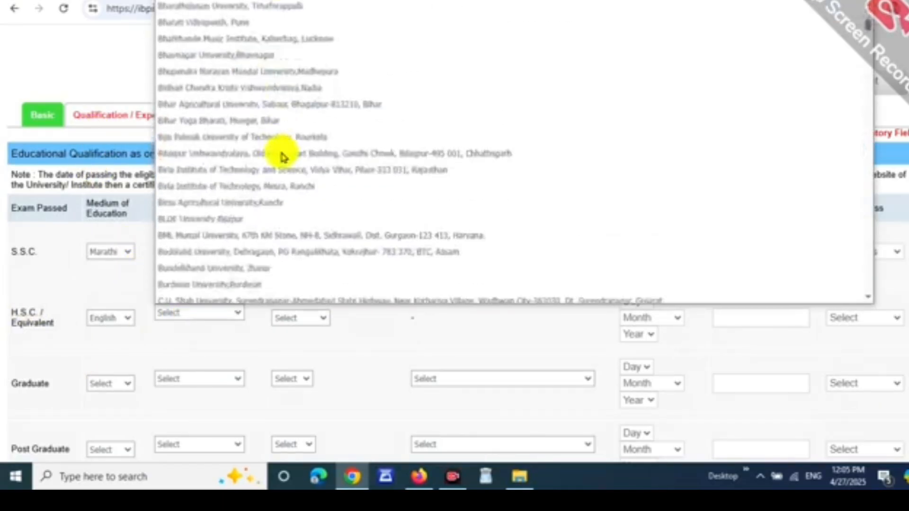
{"action": "scroll", "coordinate": [282, 156], "scroll_direction": "down", "scroll_amount": 20}
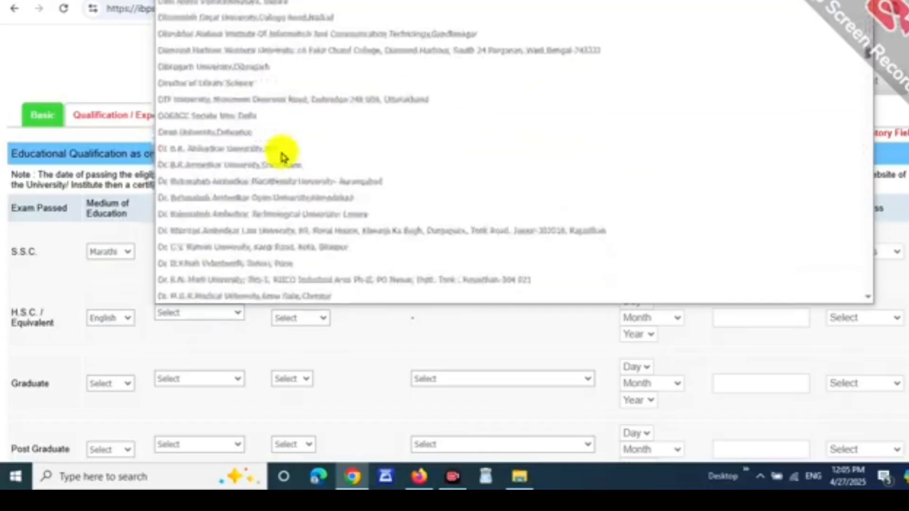
{"action": "scroll", "coordinate": [282, 156], "scroll_direction": "down", "scroll_amount": 20}
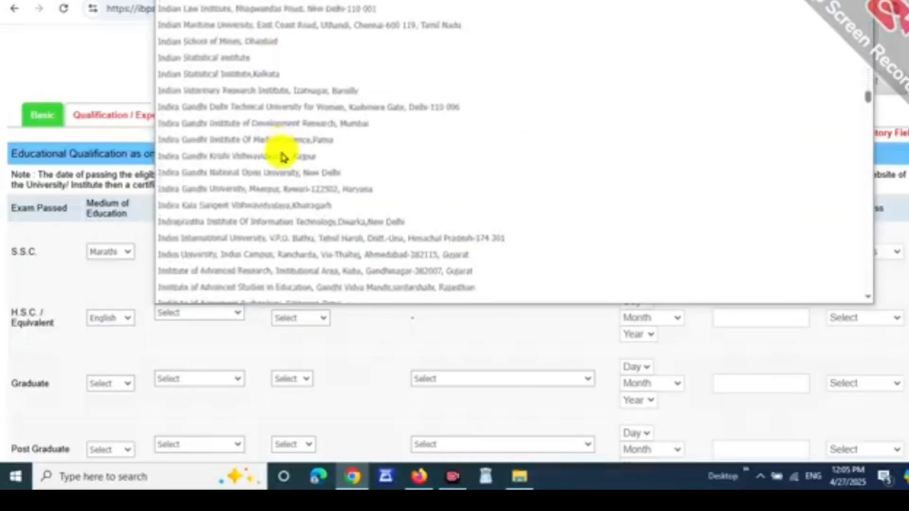
{"action": "scroll", "coordinate": [283, 157], "scroll_direction": "down", "scroll_amount": 10}
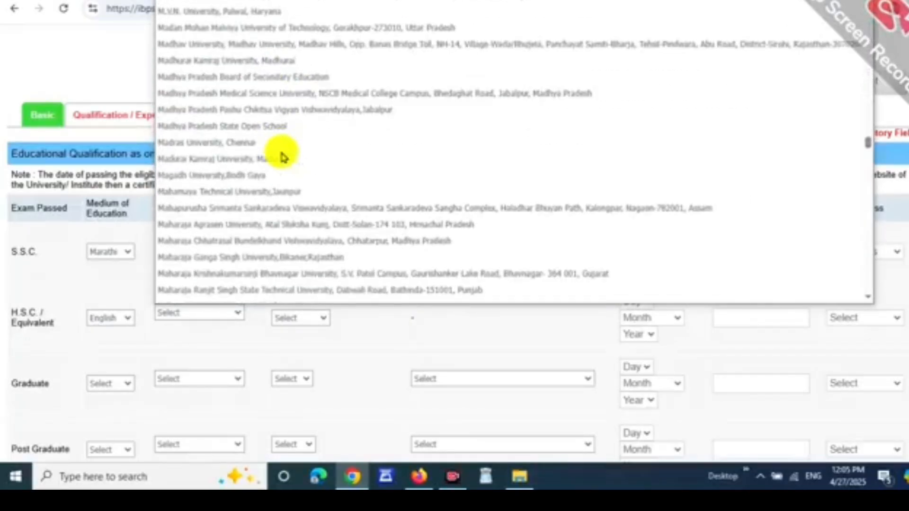
{"action": "key", "text": "m"}
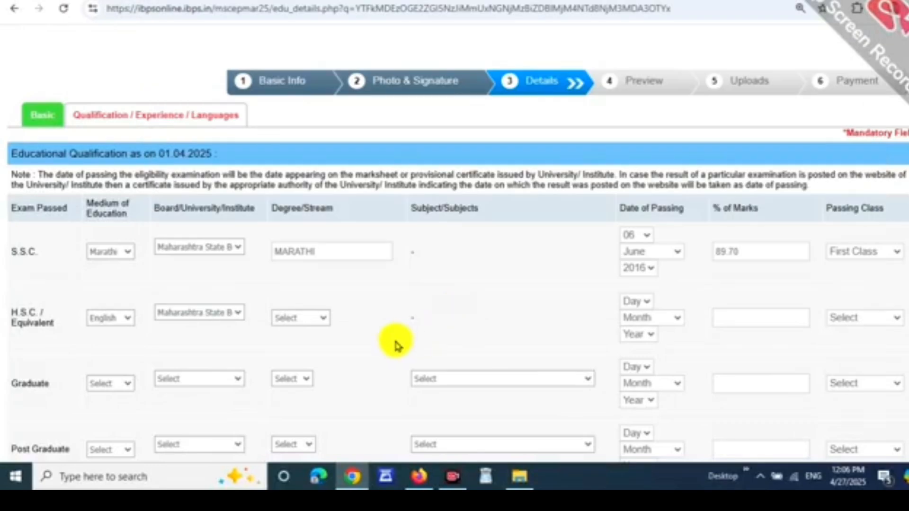
{"action": "left_click", "coordinate": [308, 321]}
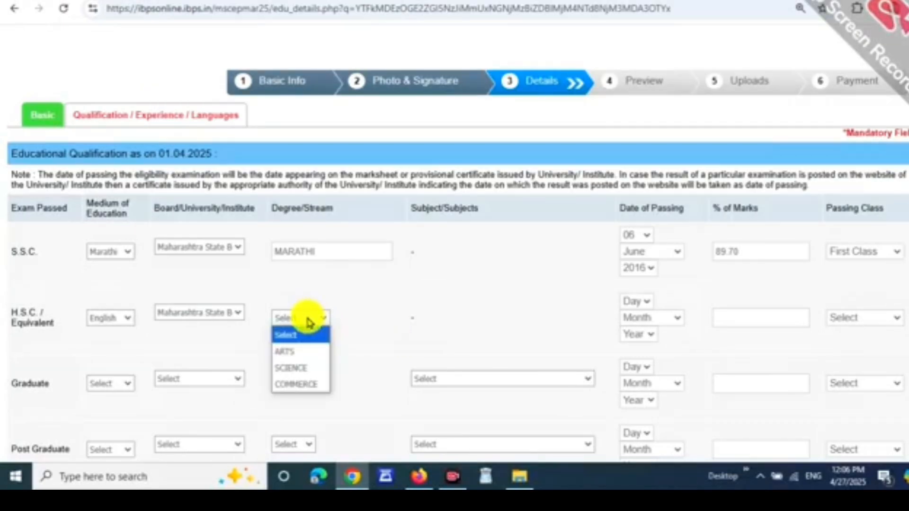
{"action": "left_click", "coordinate": [300, 368]}
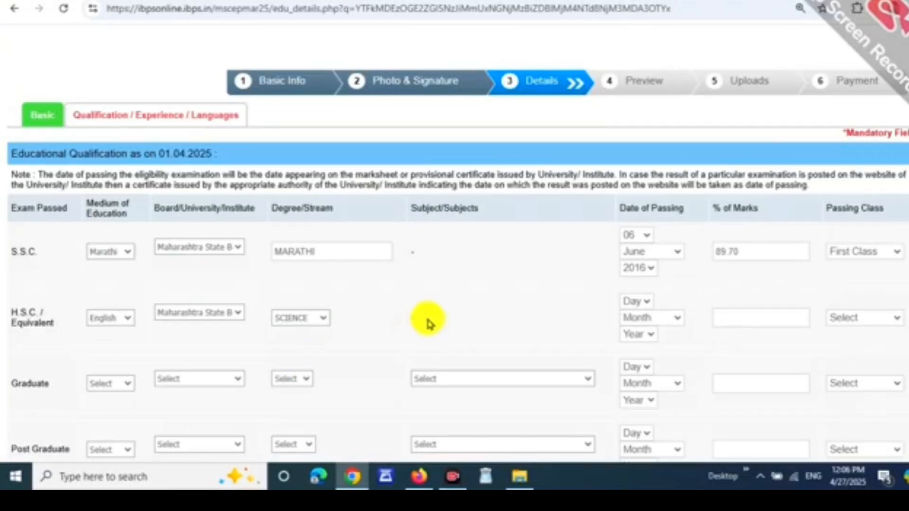
Set the H.S.C. date of passing to 09 July 2018.
{"action": "left_click", "coordinate": [634, 302]}
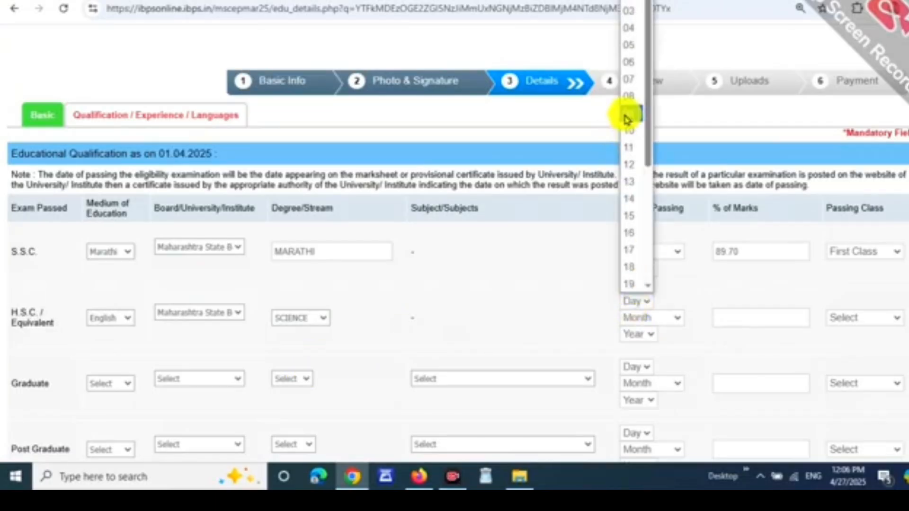
{"action": "left_click", "coordinate": [629, 116]}
{"action": "left_click", "coordinate": [649, 318]}
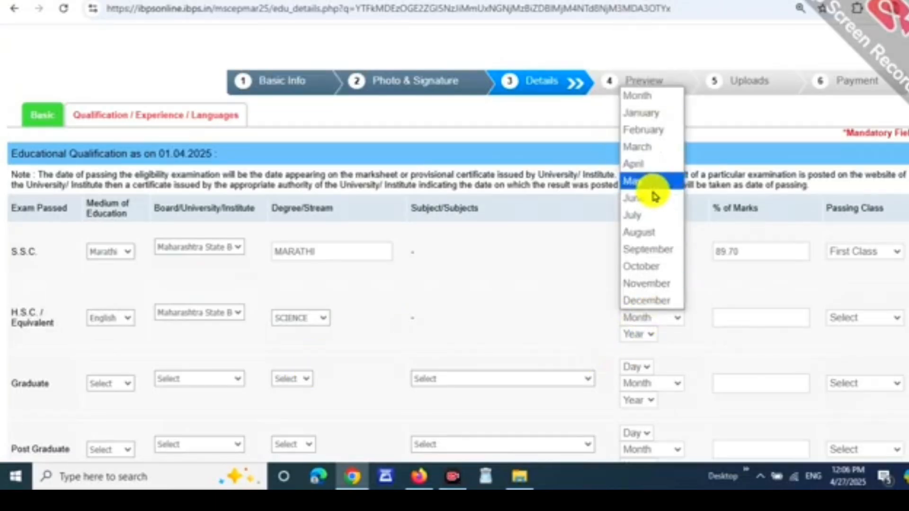
{"action": "left_click", "coordinate": [639, 214]}
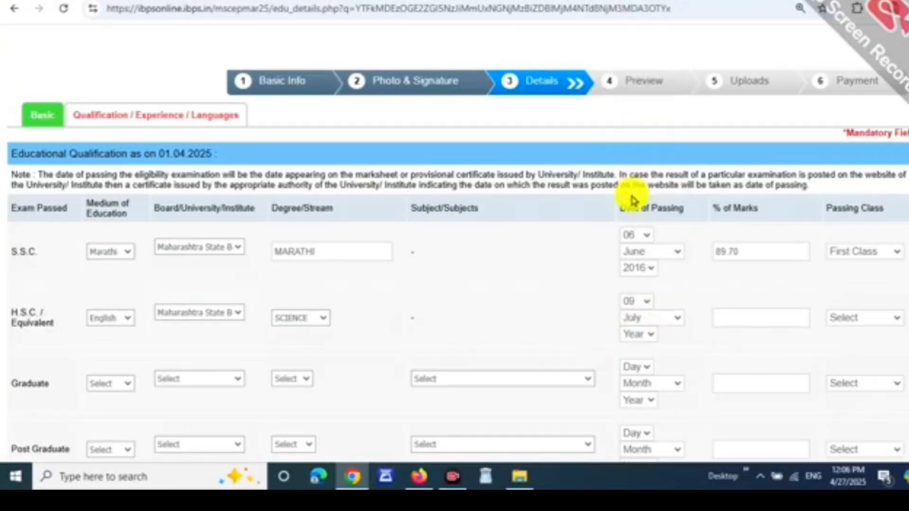
{"action": "left_click", "coordinate": [640, 339]}
{"action": "left_click", "coordinate": [581, 269]}
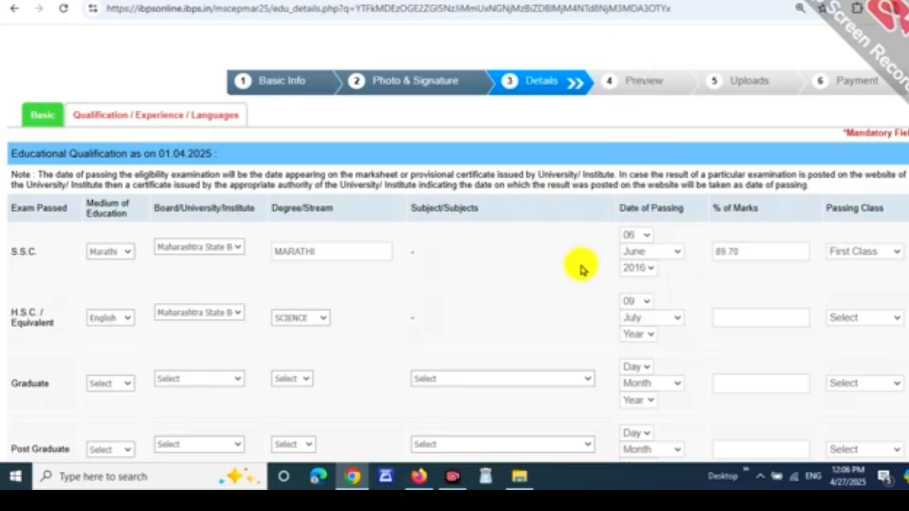
{"action": "left_click", "coordinate": [640, 336]}
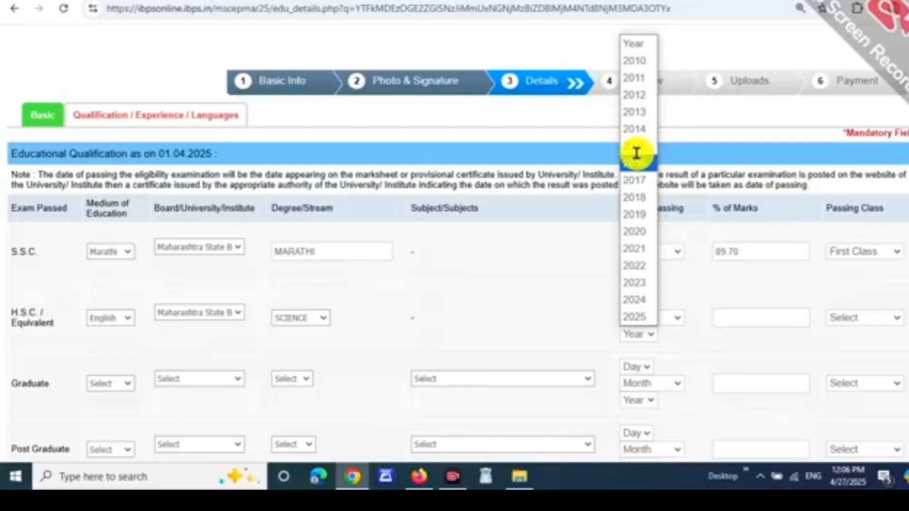
{"action": "left_click", "coordinate": [634, 197]}
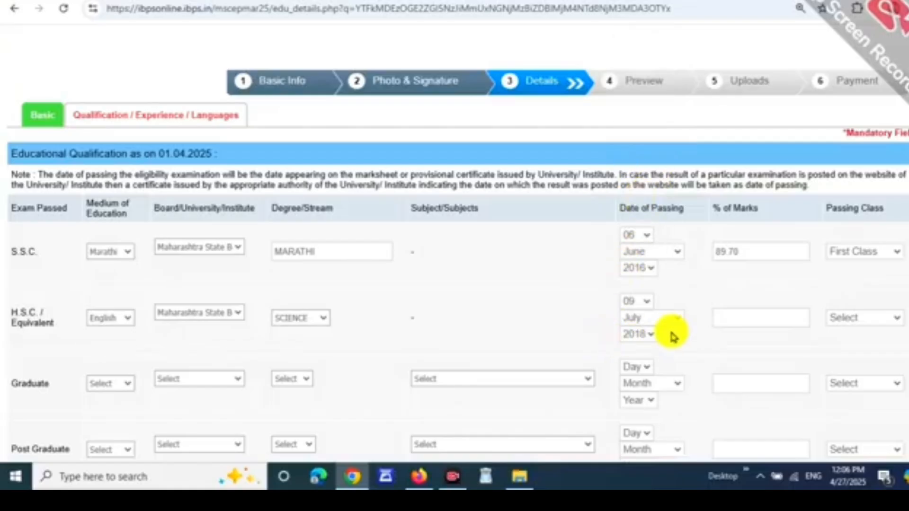
Enter 90.00 as the H.S.C. percentage of marks and set the passing class to First Class.
{"action": "left_click", "coordinate": [730, 291]}
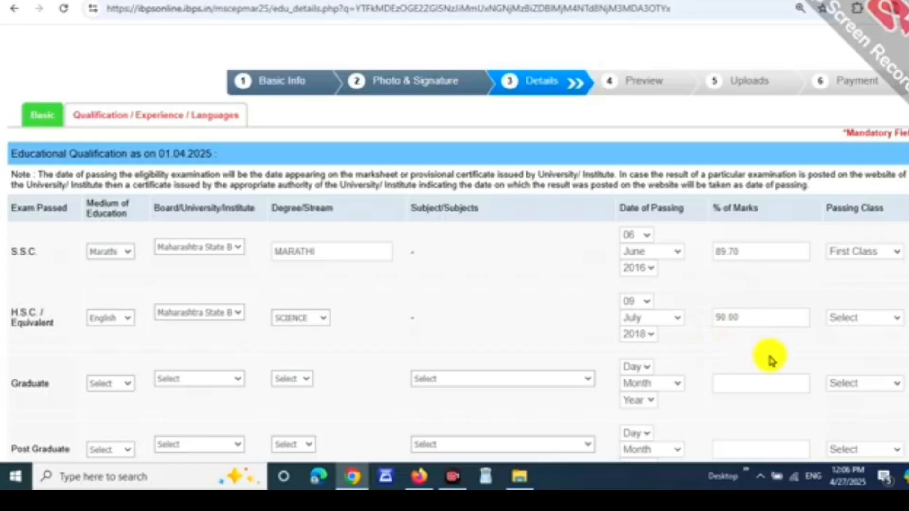
{"action": "left_click", "coordinate": [880, 319]}
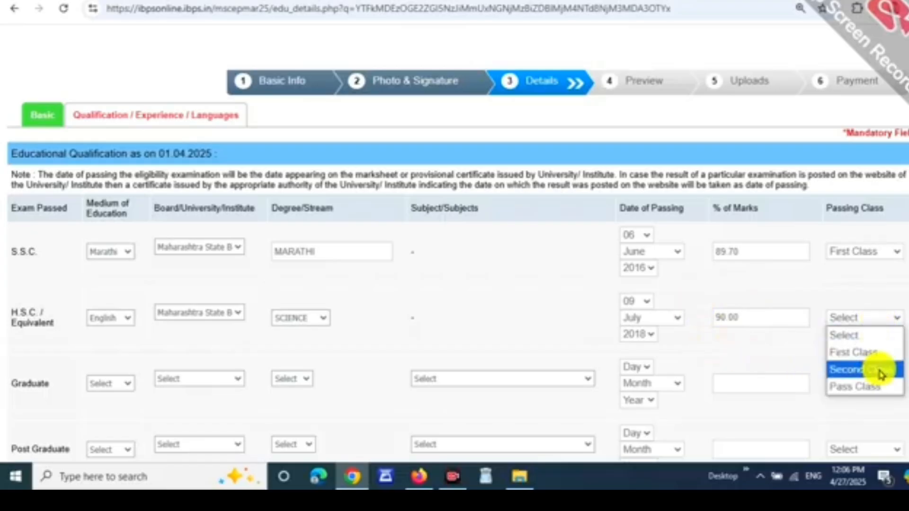
{"action": "left_click", "coordinate": [875, 353]}
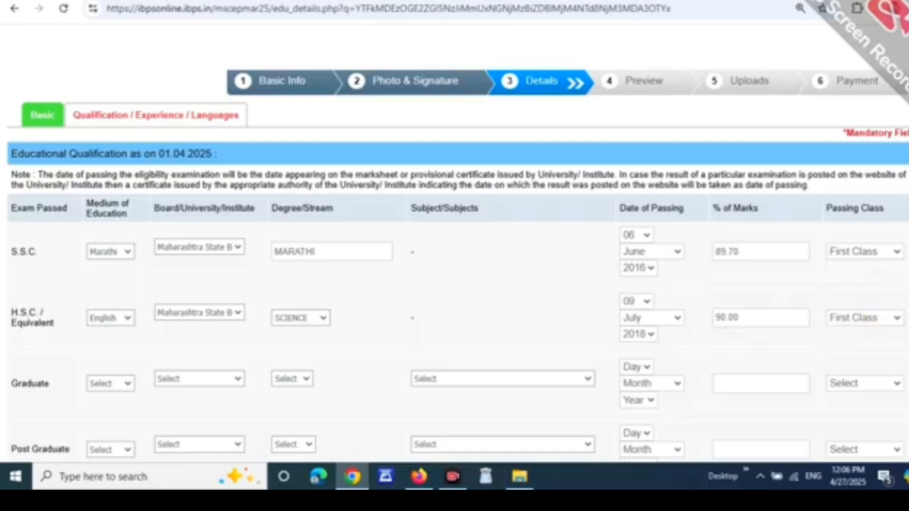
For Graduate, set the medium of education to Marathi and the university to YCMOU-Yashwantrao Chavan Maharashtra Open University, Nashik.
{"action": "scroll", "coordinate": [455, 284], "scroll_direction": "down", "scroll_amount": 1}
{"action": "scroll", "coordinate": [454, 256], "scroll_direction": "down", "scroll_amount": 4}
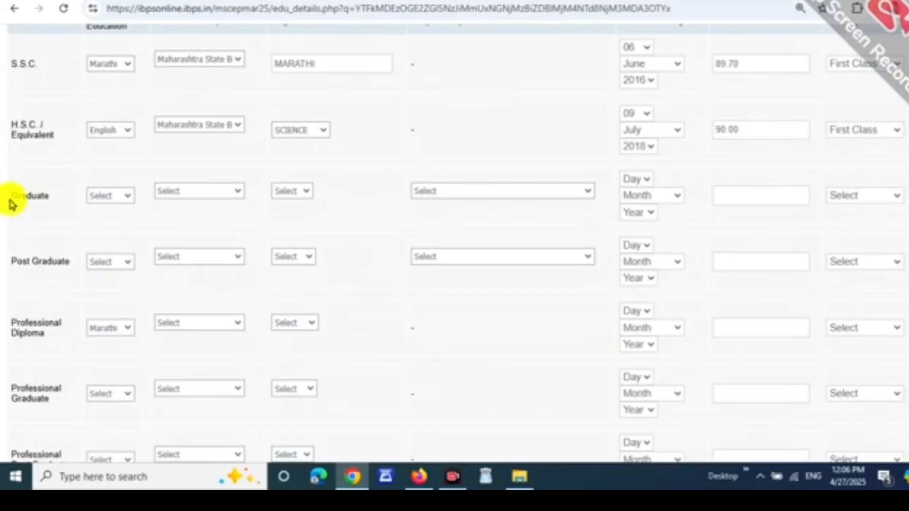
{"action": "left_click", "coordinate": [102, 195]}
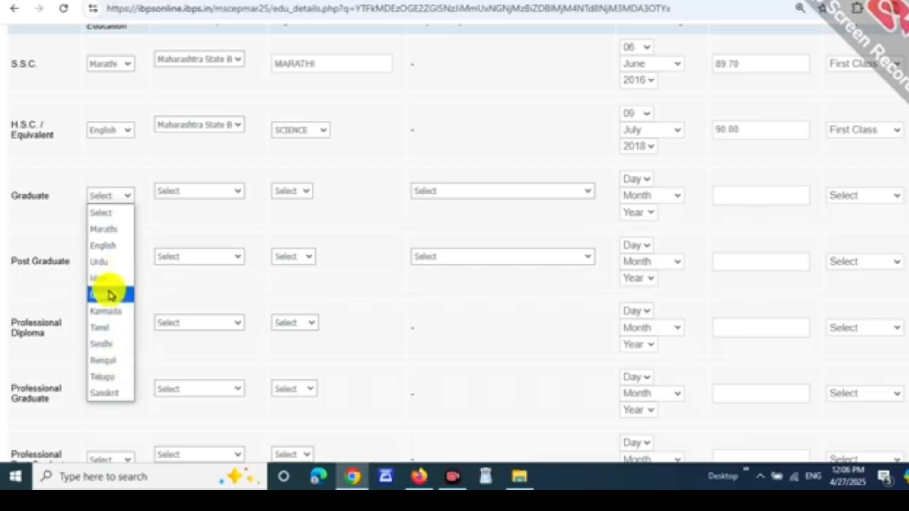
{"action": "left_click", "coordinate": [108, 229]}
{"action": "left_click", "coordinate": [190, 195]}
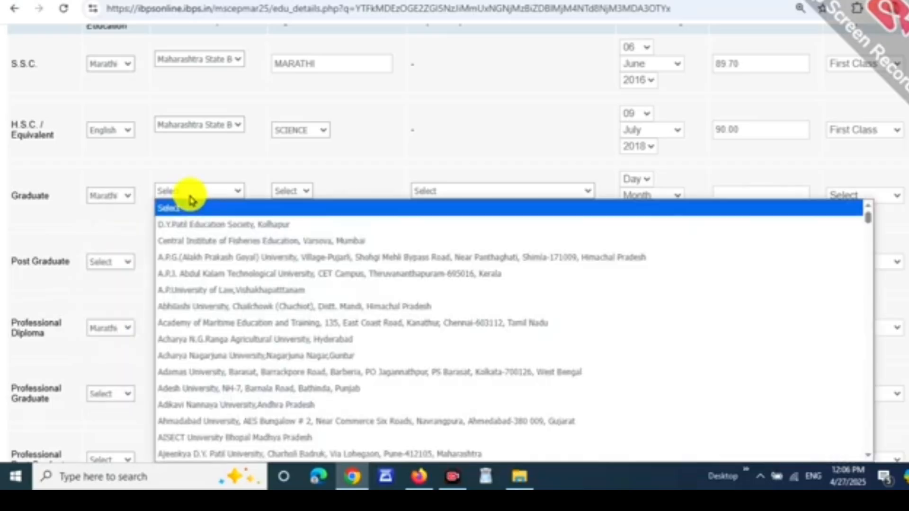
{"action": "scroll", "coordinate": [208, 294], "scroll_direction": "down", "scroll_amount": 5}
{"action": "scroll", "coordinate": [211, 303], "scroll_direction": "down", "scroll_amount": 20}
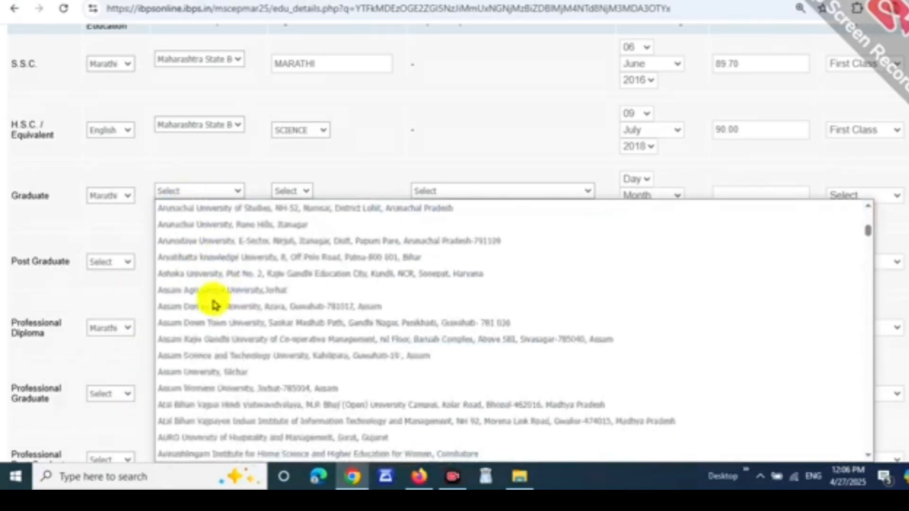
{"action": "key", "text": "y"}
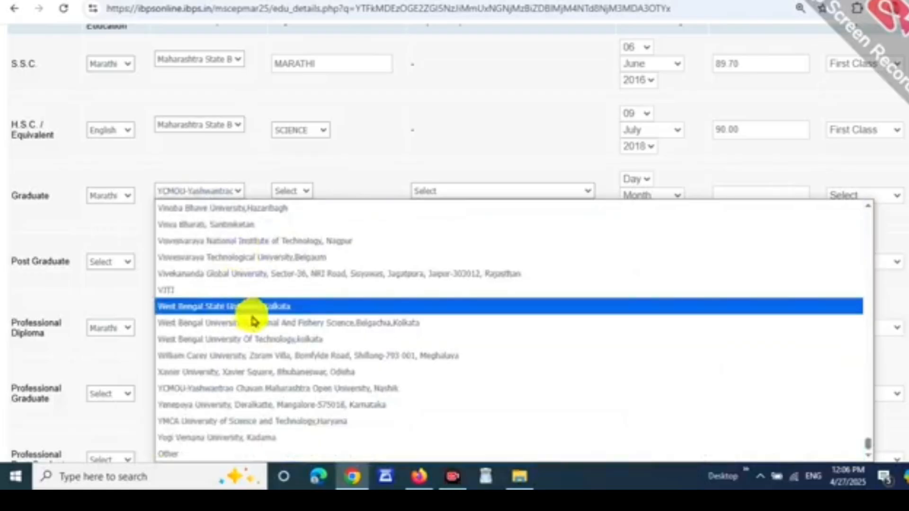
{"action": "left_click", "coordinate": [314, 388]}
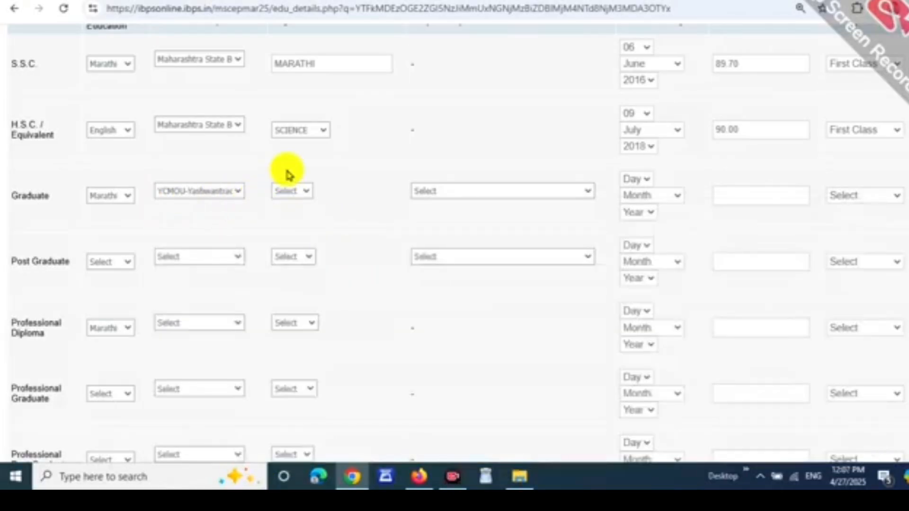
Set the Graduate degree/stream to B.A.
{"action": "left_click", "coordinate": [302, 193]}
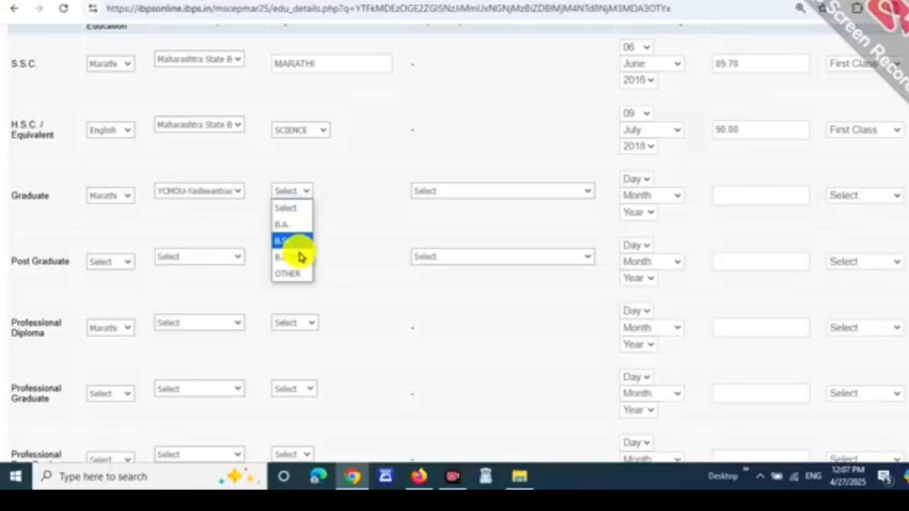
{"action": "left_click", "coordinate": [292, 225]}
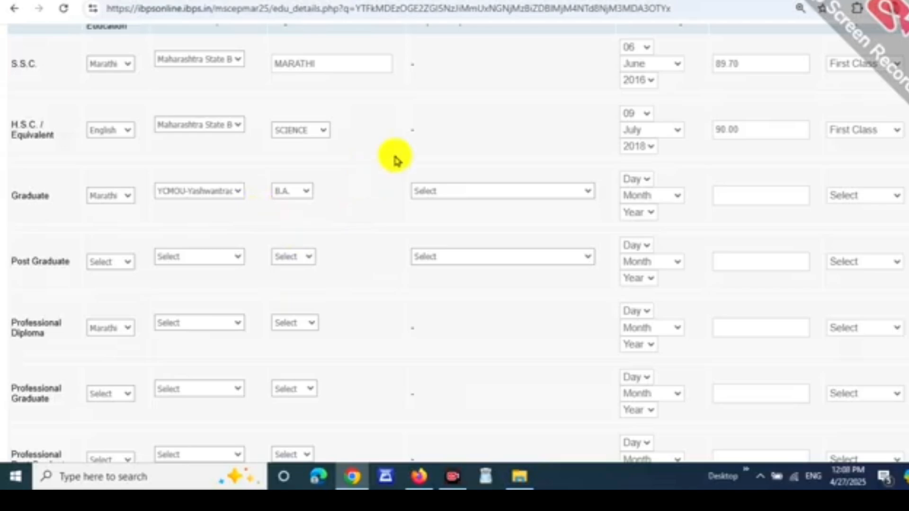
{"action": "left_click", "coordinate": [305, 191]}
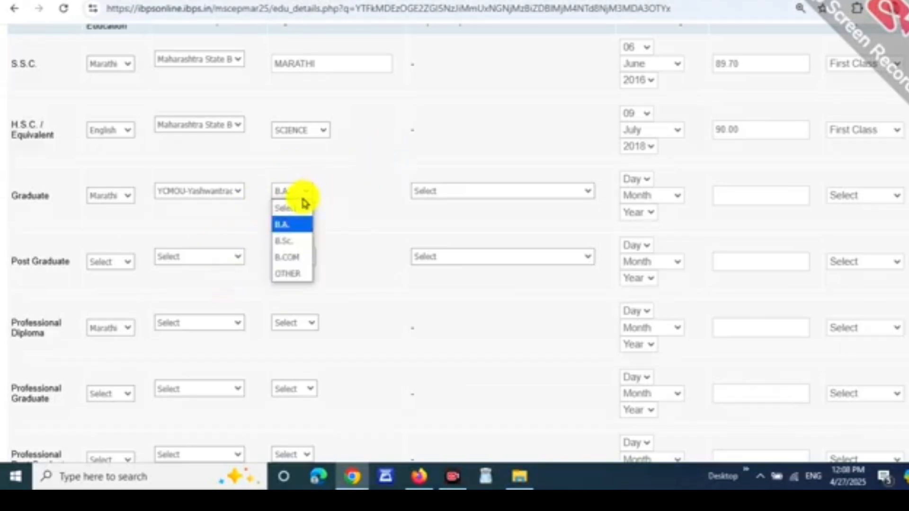
{"action": "left_click", "coordinate": [299, 226]}
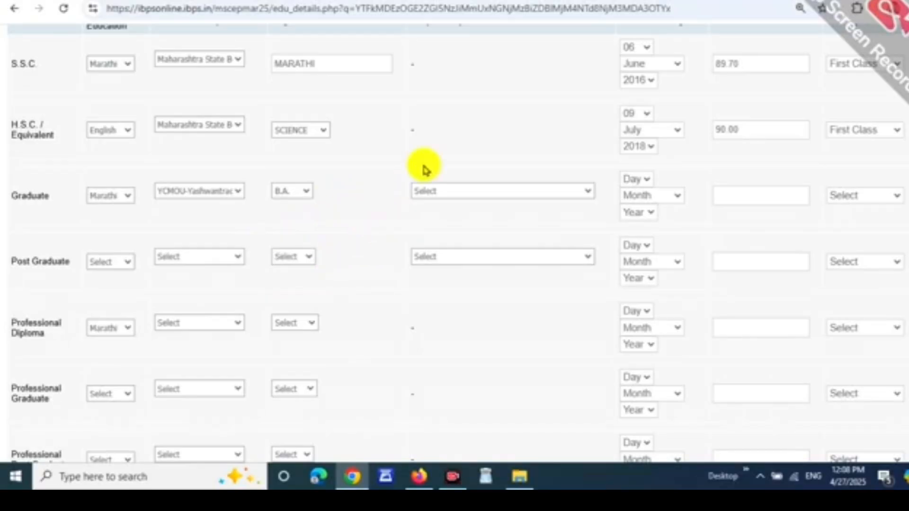
Choose History as the Graduate subject.
{"action": "left_click", "coordinate": [413, 191]}
{"action": "scroll", "coordinate": [489, 235], "scroll_direction": "down", "scroll_amount": 20}
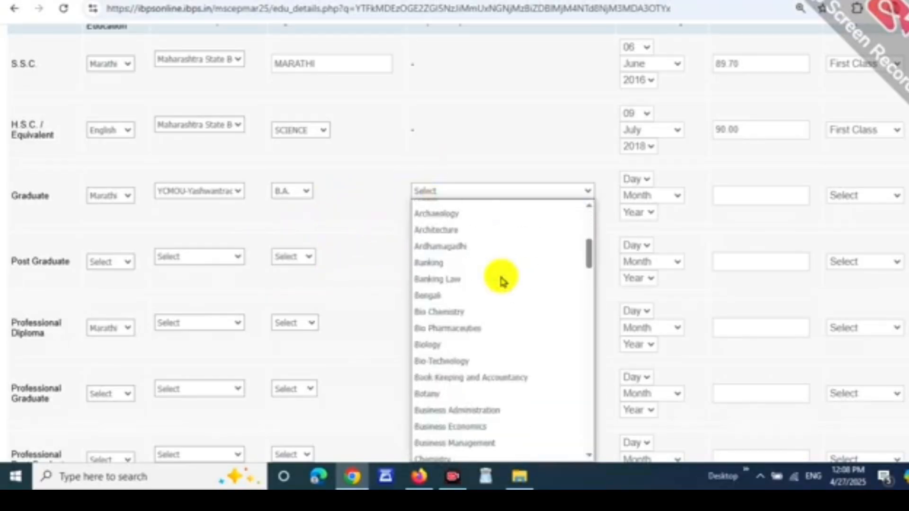
{"action": "scroll", "coordinate": [522, 208], "scroll_direction": "up", "scroll_amount": 2}
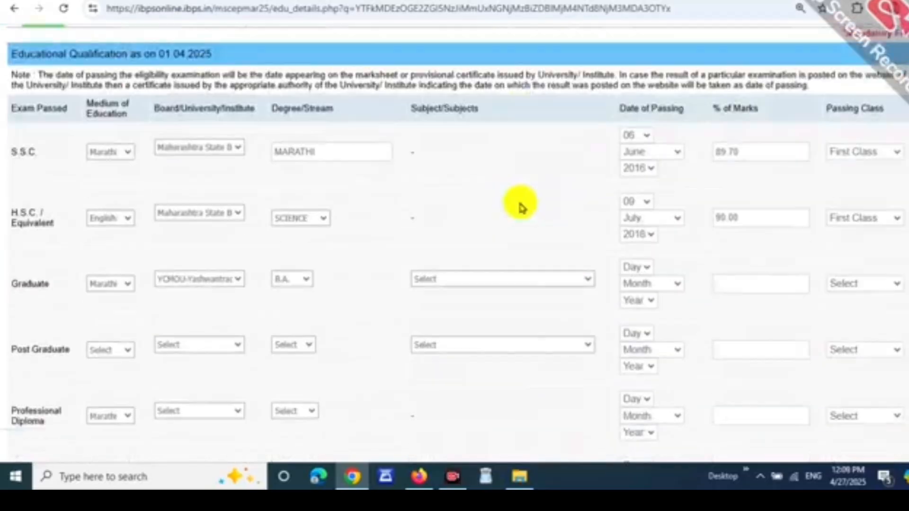
{"action": "left_click", "coordinate": [501, 279]}
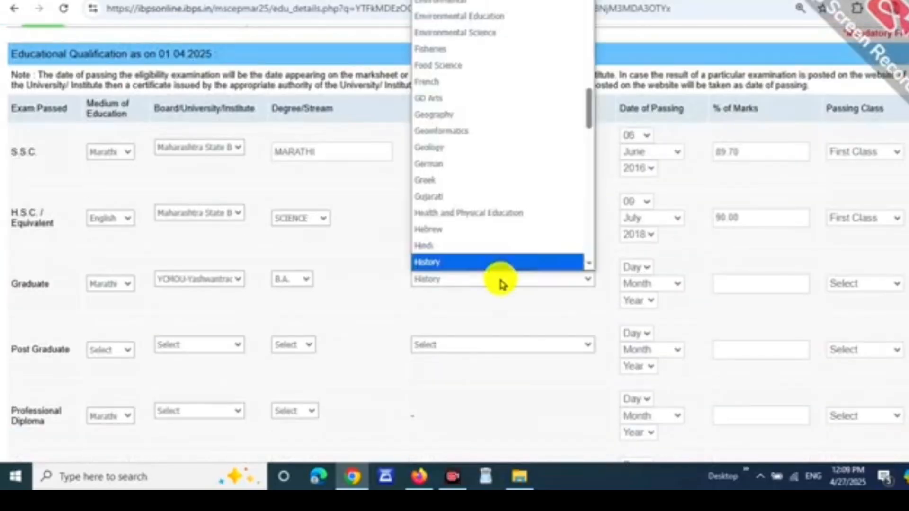
{"action": "left_click", "coordinate": [494, 270]}
{"action": "left_click", "coordinate": [487, 278]}
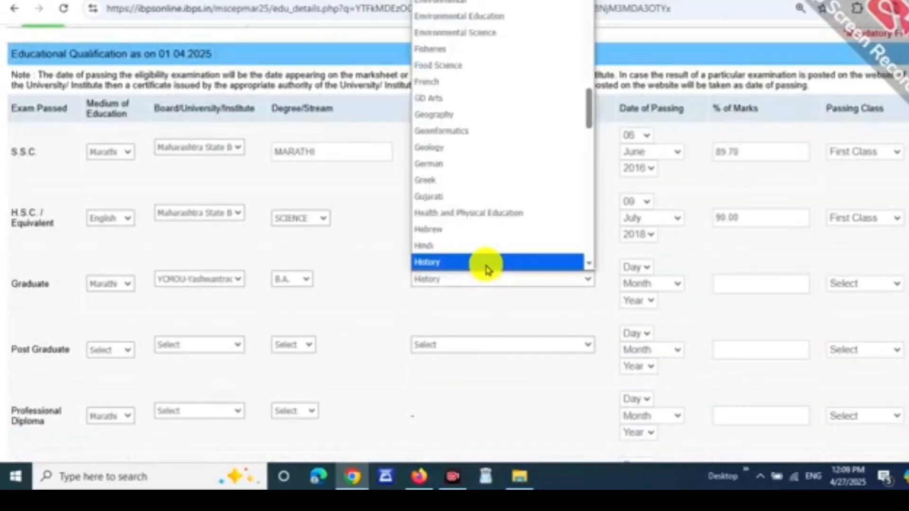
{"action": "left_click", "coordinate": [487, 264]}
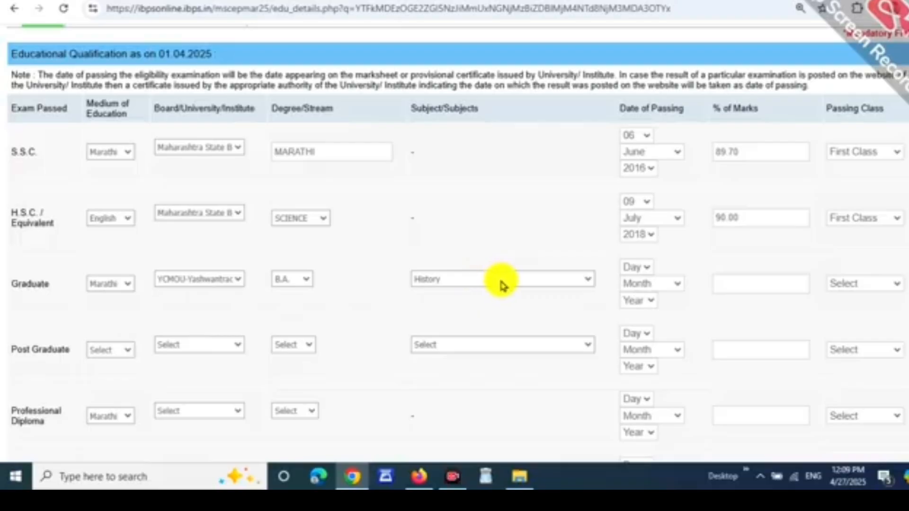
Set the Graduate date of passing to 11 July 2021.
{"action": "left_click", "coordinate": [648, 269]}
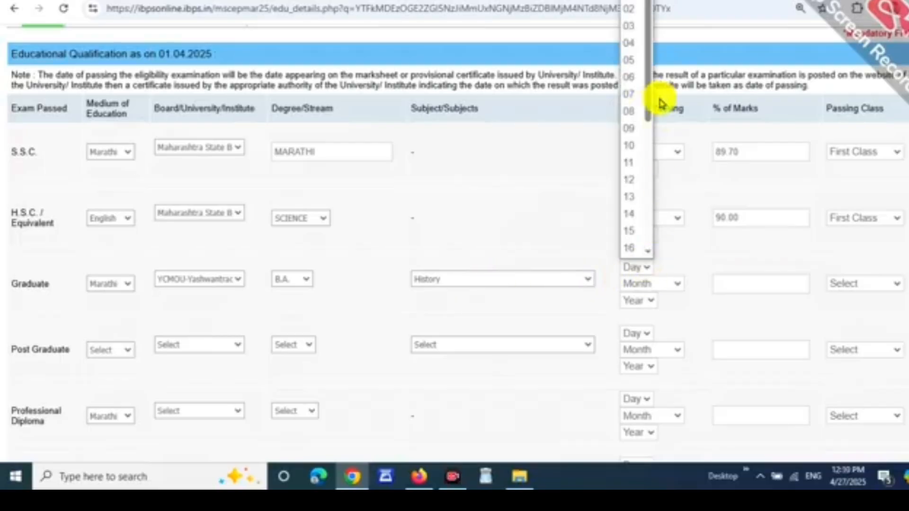
{"action": "left_click", "coordinate": [633, 158]}
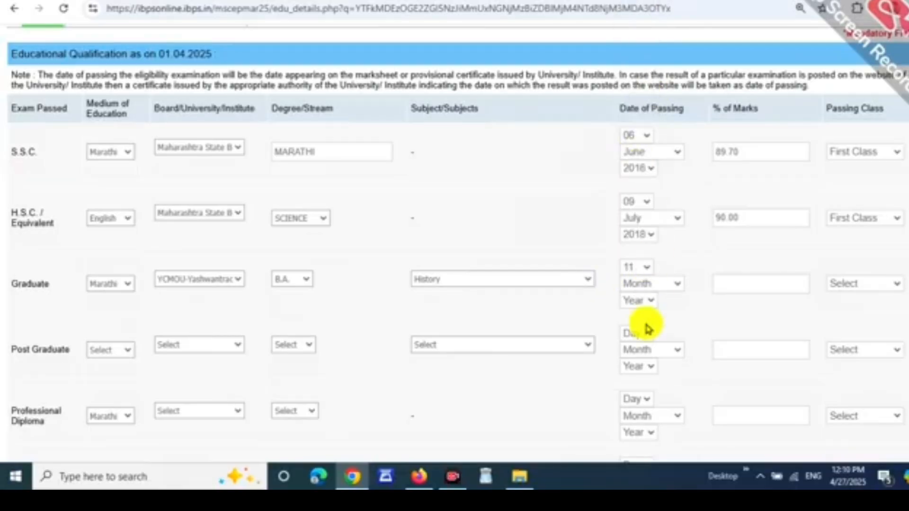
{"action": "left_click", "coordinate": [658, 290]}
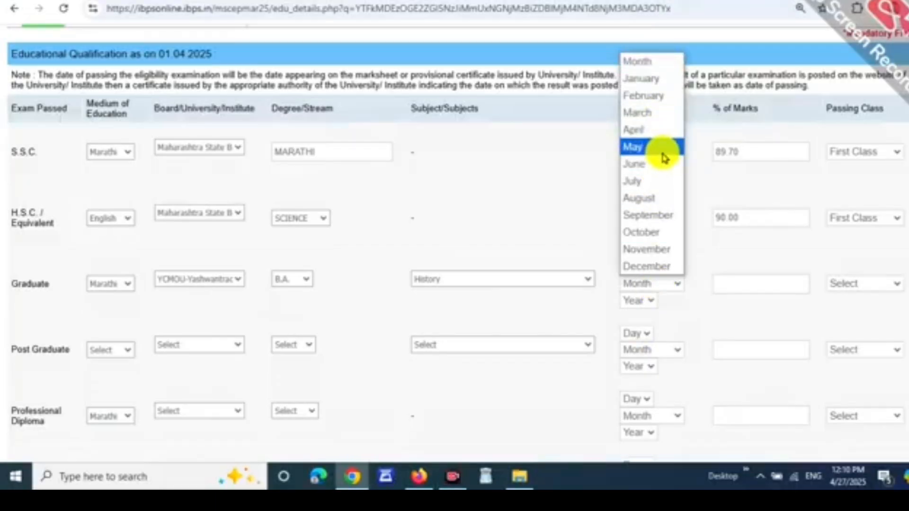
{"action": "left_click", "coordinate": [657, 189]}
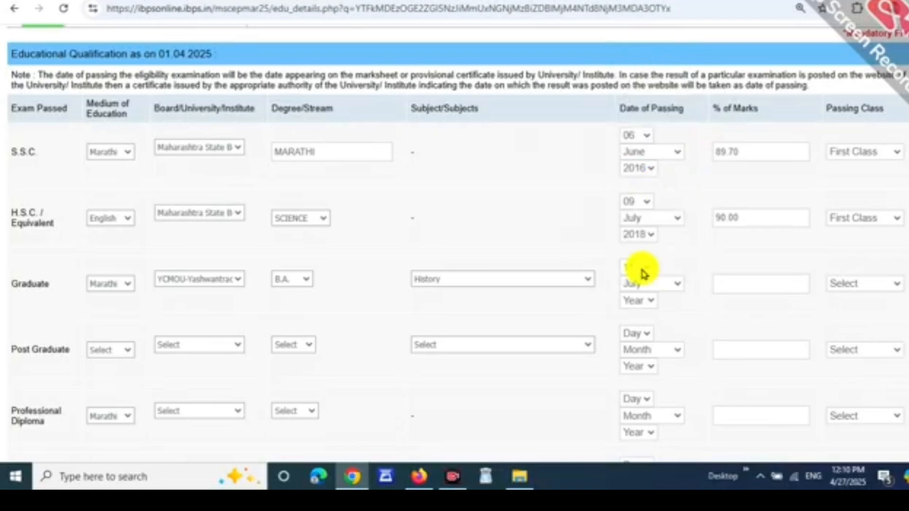
{"action": "left_click", "coordinate": [640, 301]}
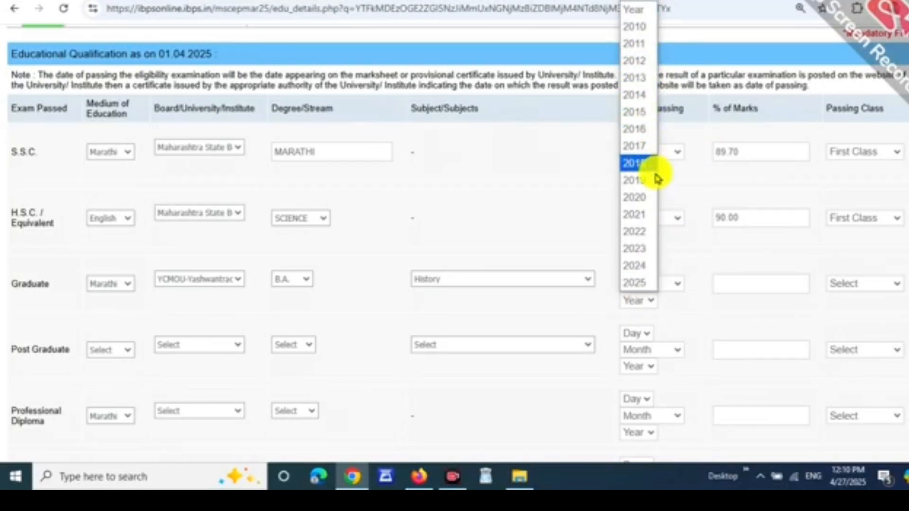
{"action": "left_click", "coordinate": [644, 214]}
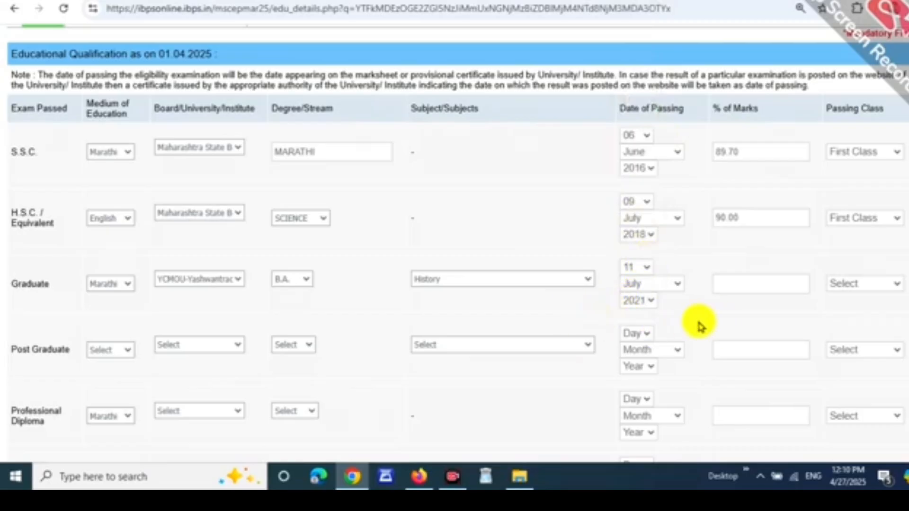
Enter 79.00 as the Graduate percentage of marks and set the passing class to First Class.
{"action": "left_click", "coordinate": [739, 281]}
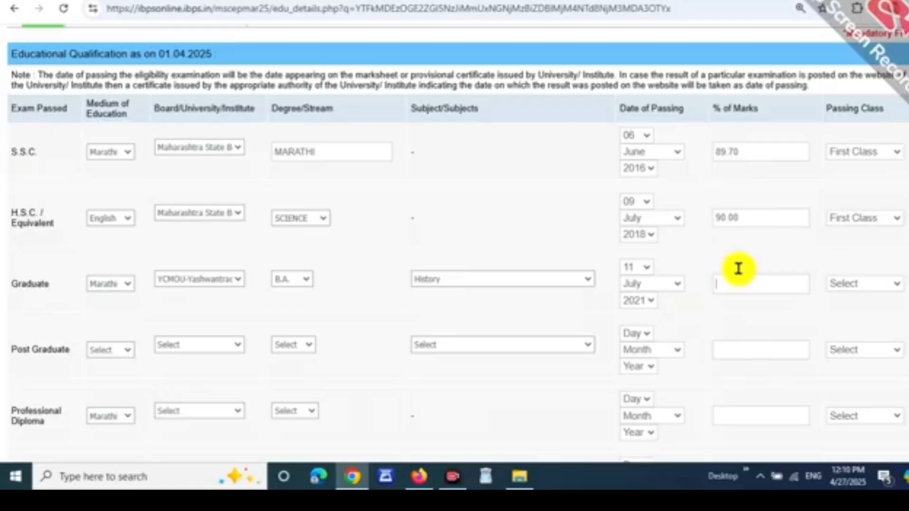
{"action": "type", "text": "79"}
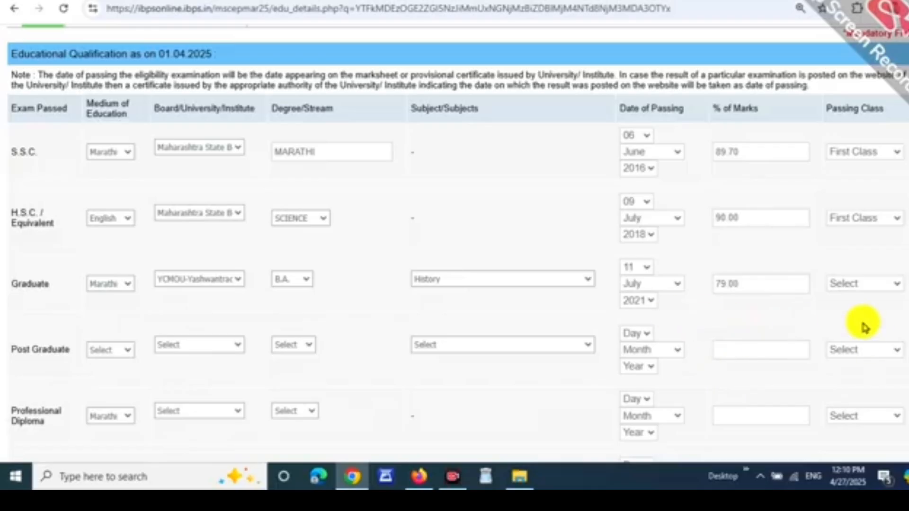
{"action": "left_click", "coordinate": [841, 284]}
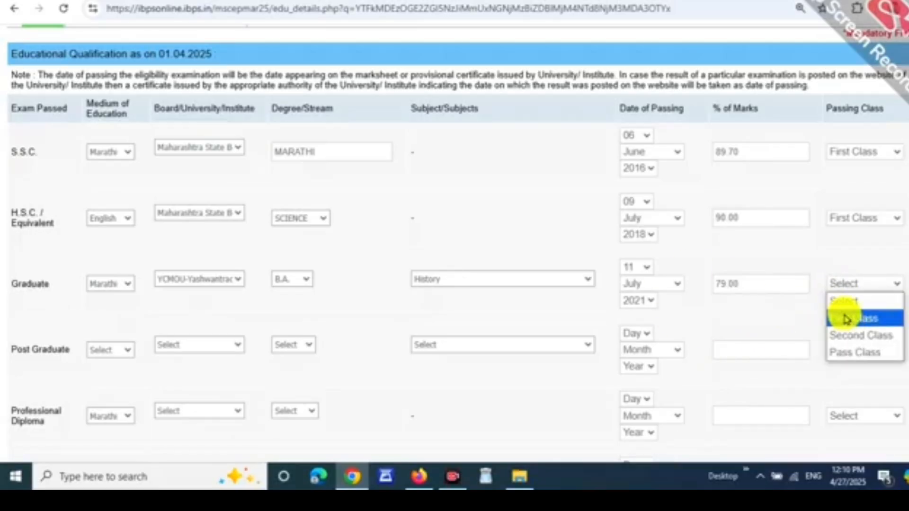
{"action": "left_click", "coordinate": [854, 319]}
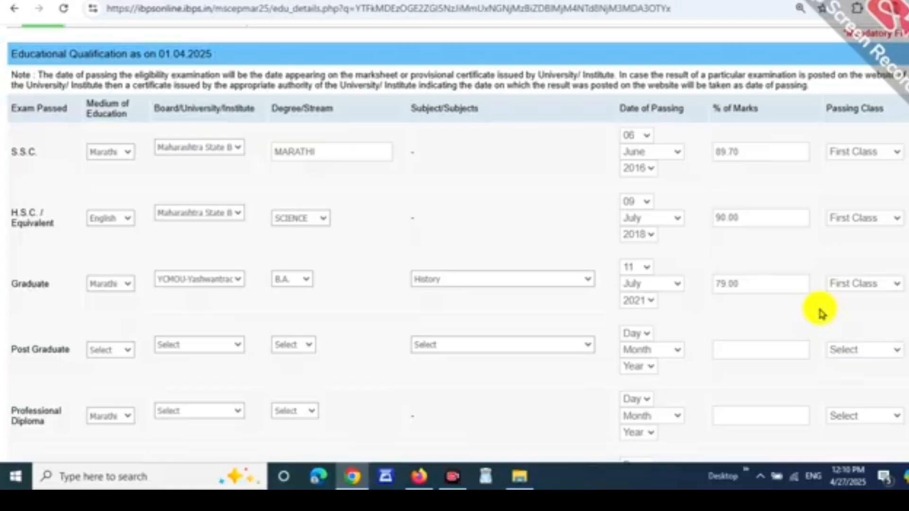
Examine the options offered for the Post Graduate medium of education, university, degree/stream, subject and day of passing.
{"action": "scroll", "coordinate": [836, 310], "scroll_direction": "down", "scroll_amount": 2}
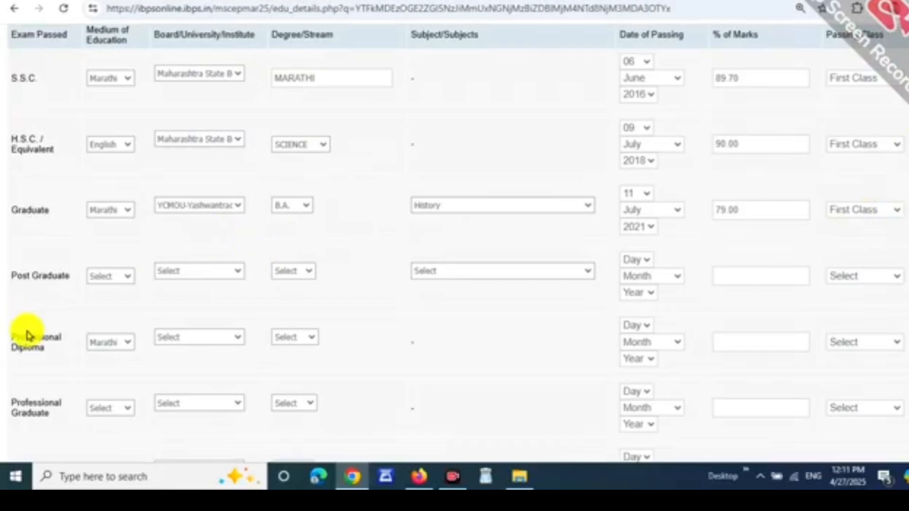
{"action": "left_click", "coordinate": [97, 277]}
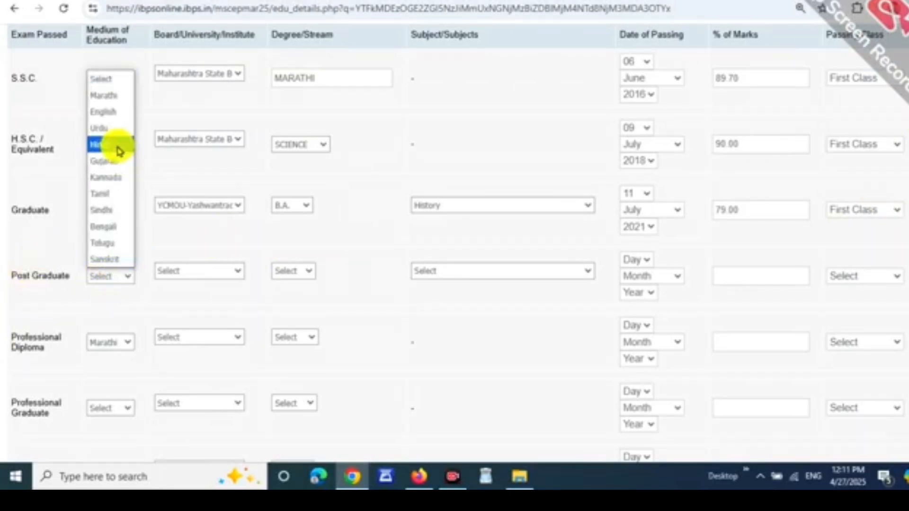
{"action": "left_click", "coordinate": [207, 270]}
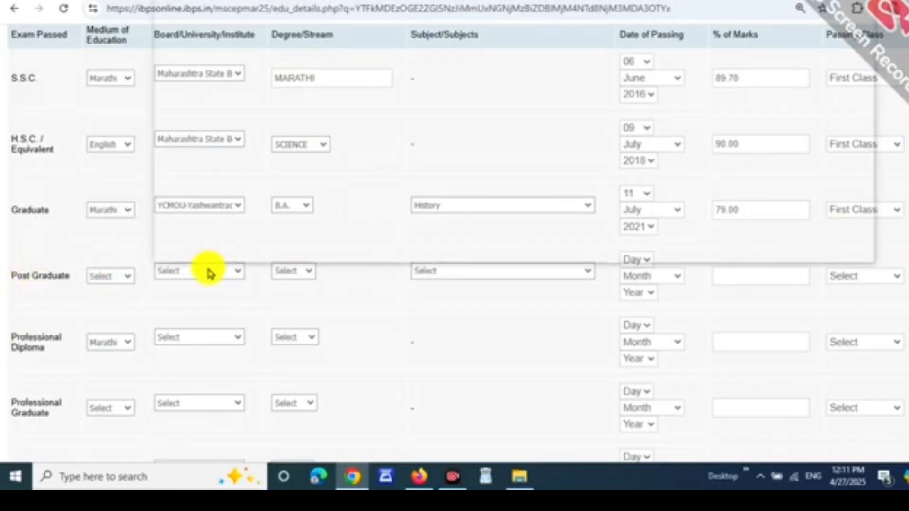
{"action": "left_click", "coordinate": [351, 315]}
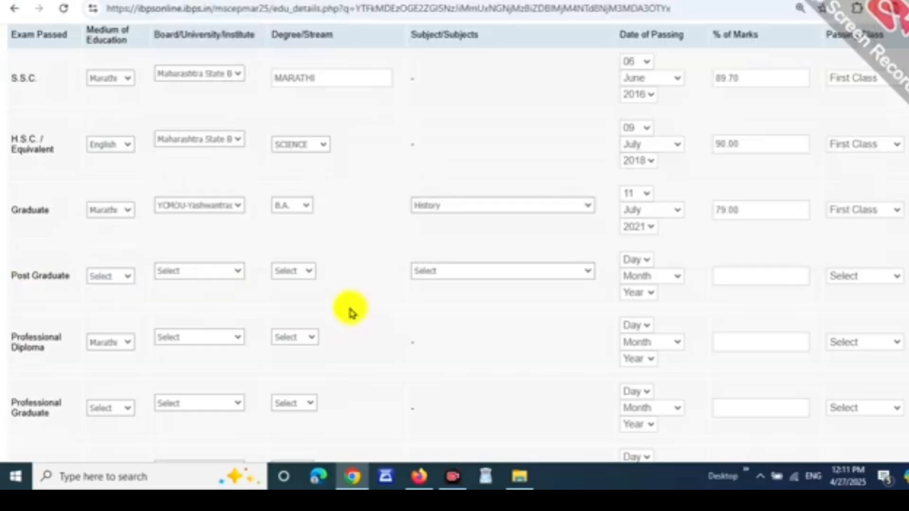
{"action": "left_click", "coordinate": [301, 273]}
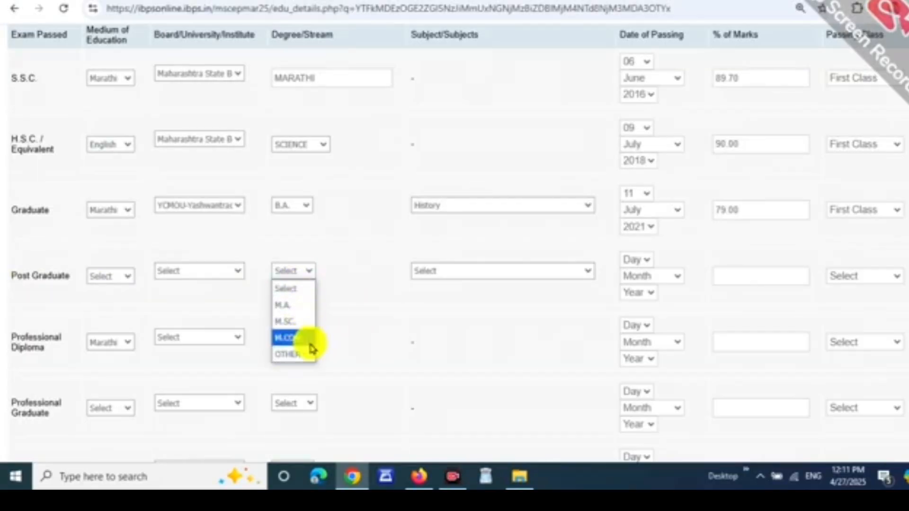
{"action": "left_click", "coordinate": [455, 277]}
{"action": "left_click", "coordinate": [455, 296]}
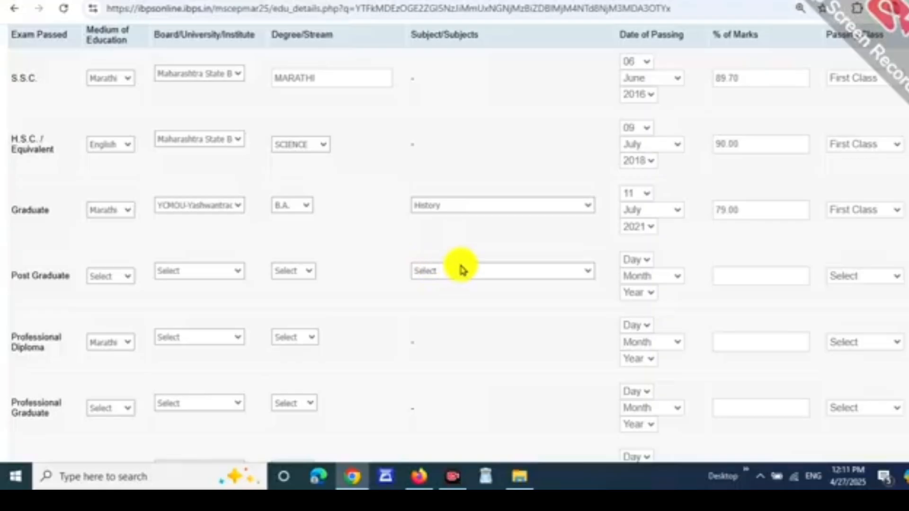
{"action": "left_click", "coordinate": [632, 261]}
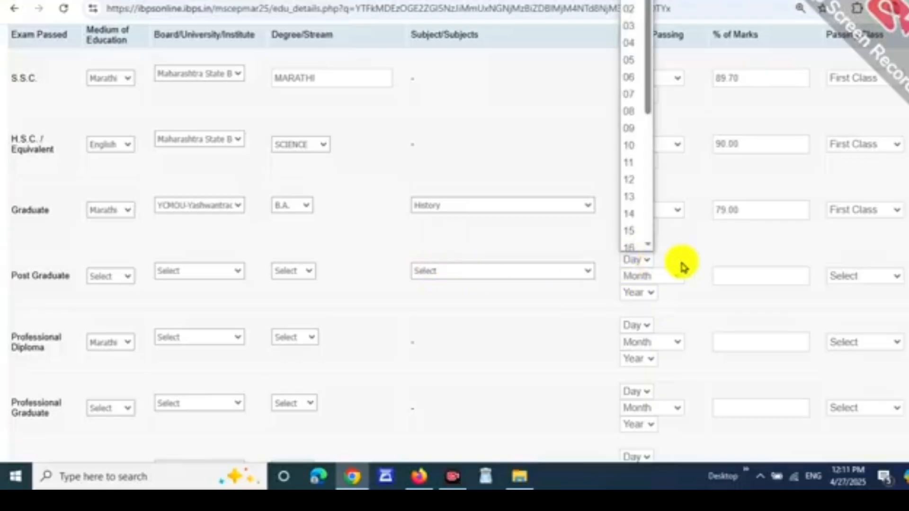
{"action": "left_click", "coordinate": [681, 263]}
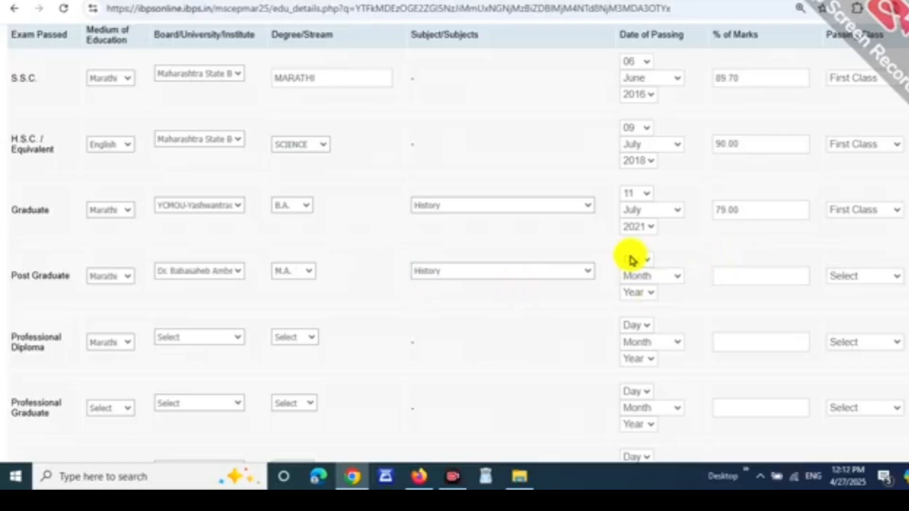
Set the Post Graduate date of passing to 12 June 2023.
{"action": "left_click", "coordinate": [633, 259]}
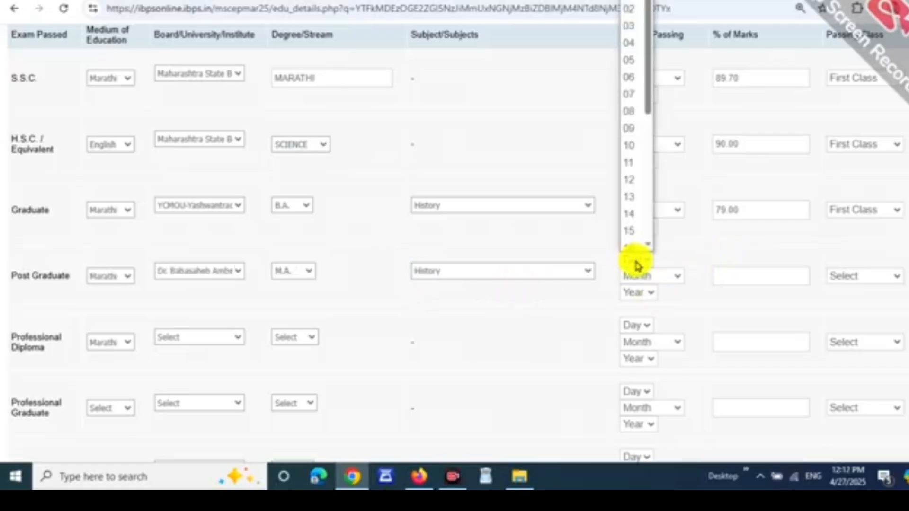
{"action": "left_click", "coordinate": [635, 257]}
{"action": "left_click", "coordinate": [640, 276]}
{"action": "left_click", "coordinate": [634, 156]}
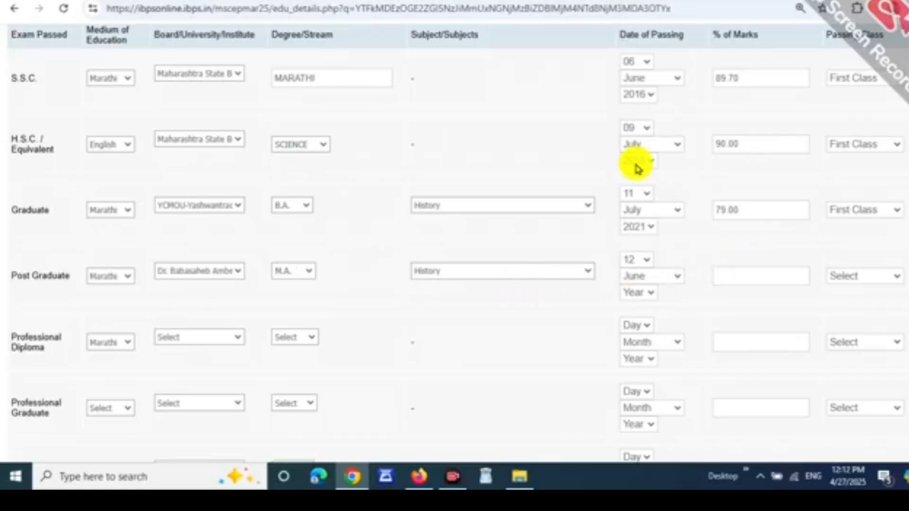
{"action": "left_click", "coordinate": [644, 297]}
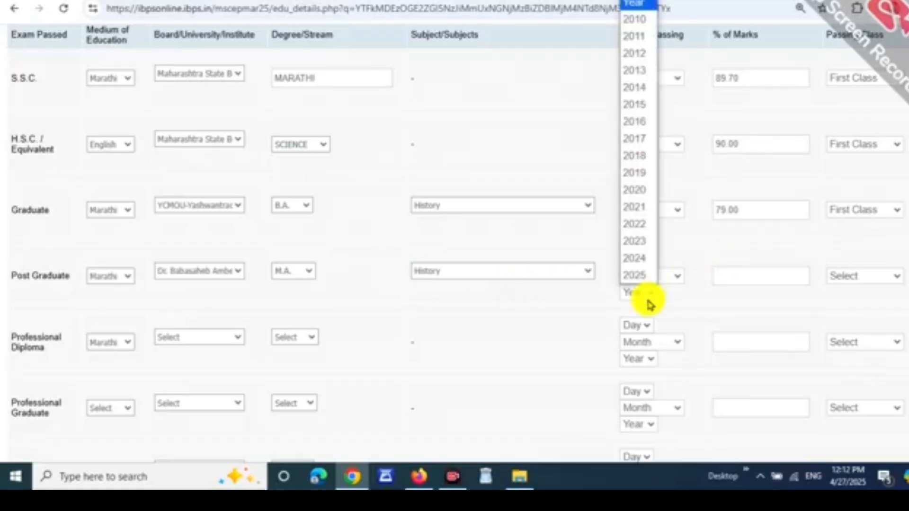
{"action": "left_click", "coordinate": [642, 242]}
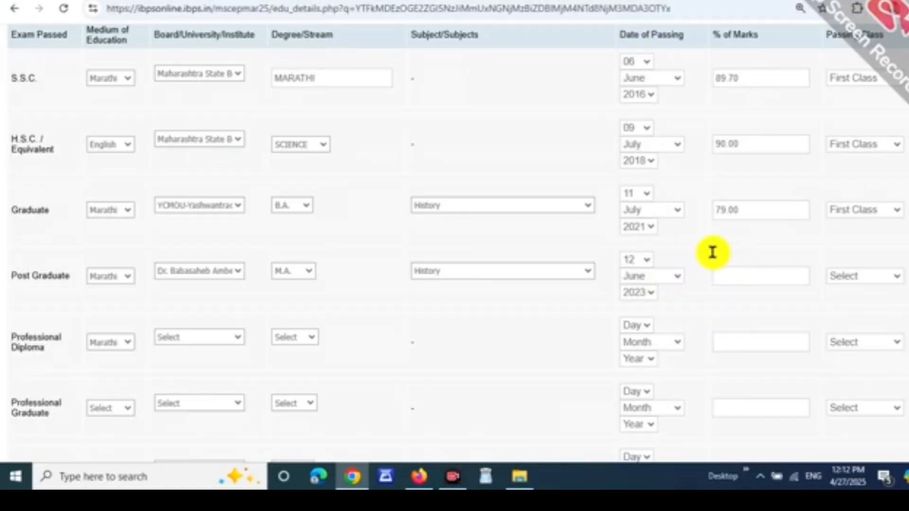
Enter 89.00 as the Post Graduate percentage of marks and set the passing class to First Class.
{"action": "type", "text": "89.00"}
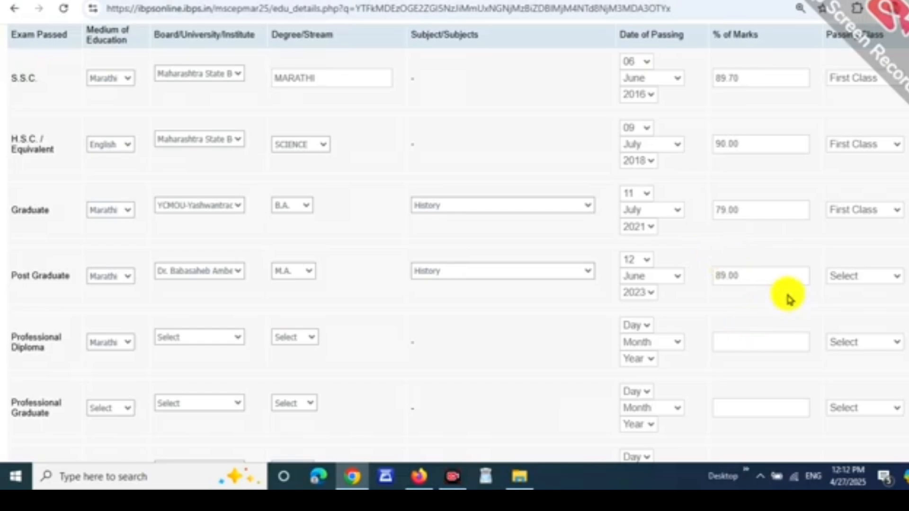
{"action": "left_click", "coordinate": [856, 279]}
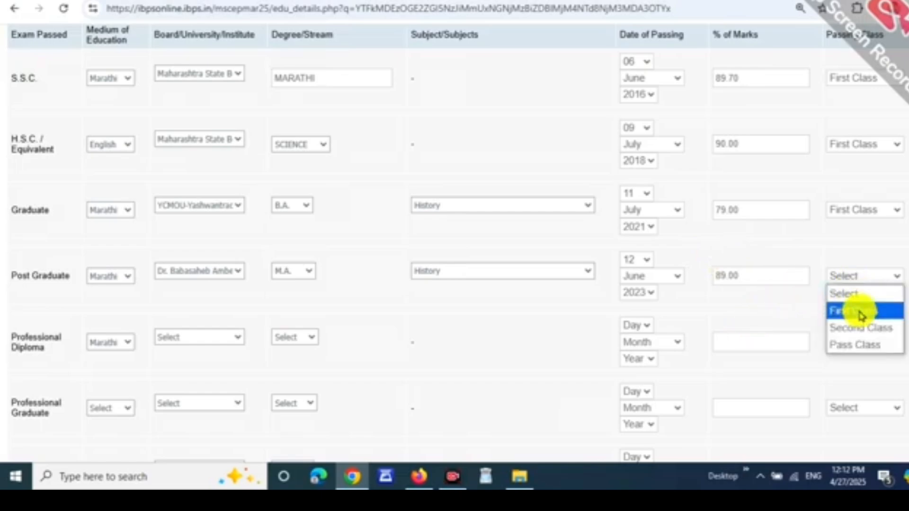
{"action": "left_click", "coordinate": [860, 313]}
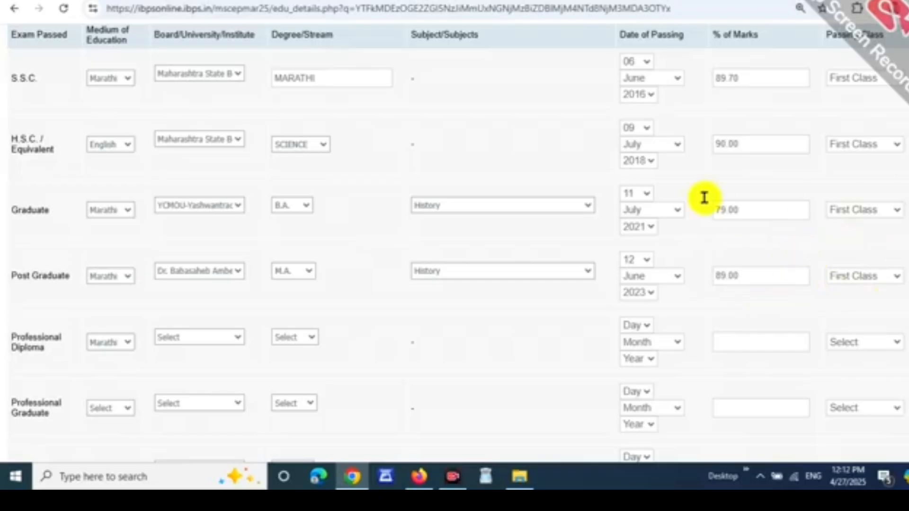
{"action": "scroll", "coordinate": [240, 147], "scroll_direction": "up", "scroll_amount": 1}
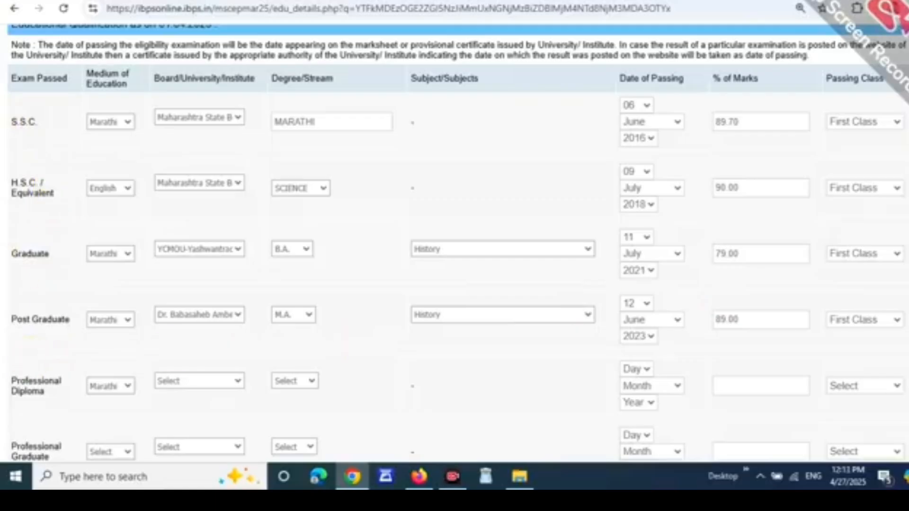
Examine the degree and passing class options offered for the Professional Diploma qualification.
{"action": "scroll", "coordinate": [457, 244], "scroll_direction": "down", "scroll_amount": 7}
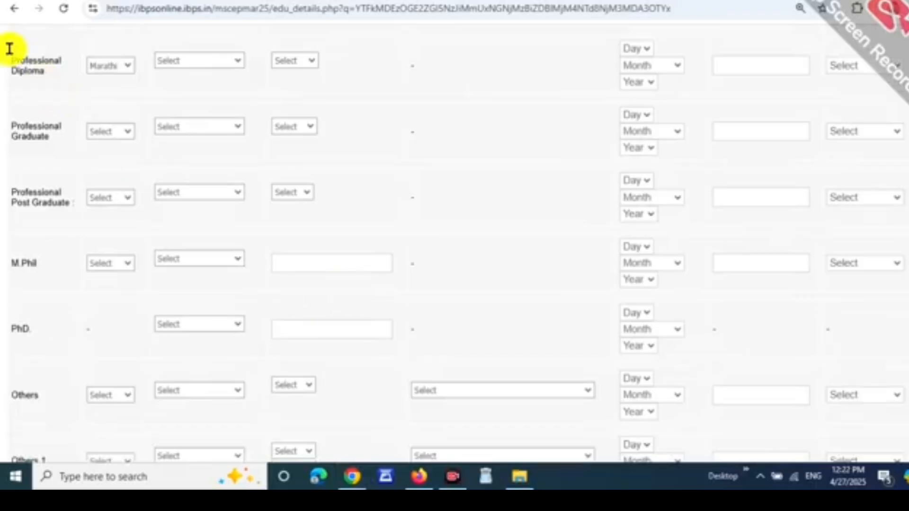
{"action": "left_click", "coordinate": [278, 63]}
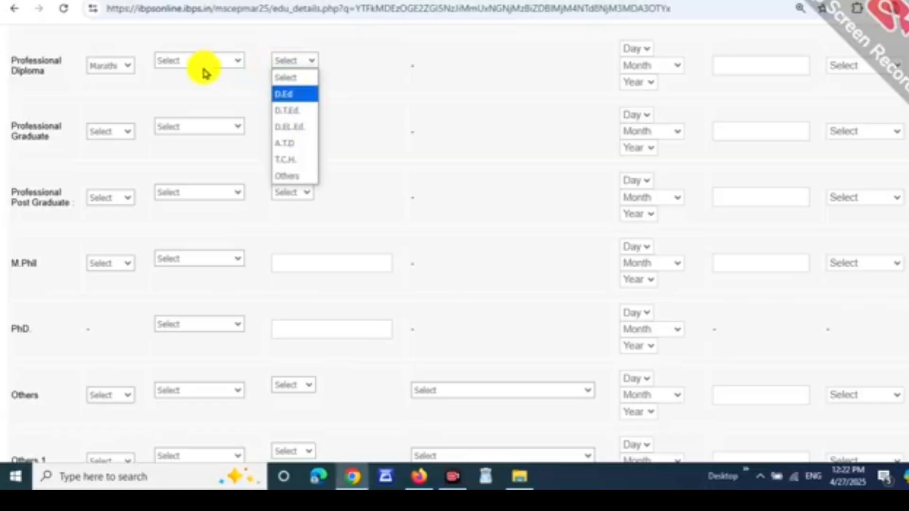
{"action": "left_click", "coordinate": [175, 61]}
{"action": "left_click", "coordinate": [112, 108]}
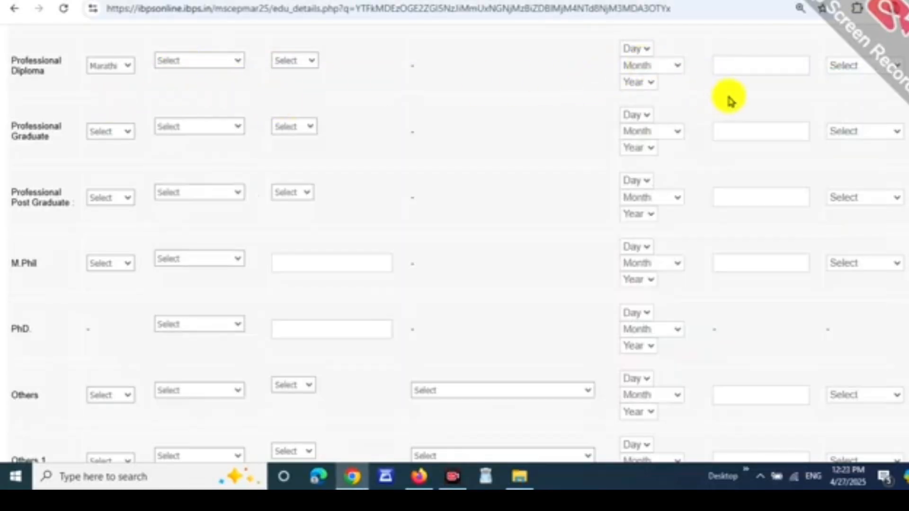
{"action": "left_click", "coordinate": [837, 71]}
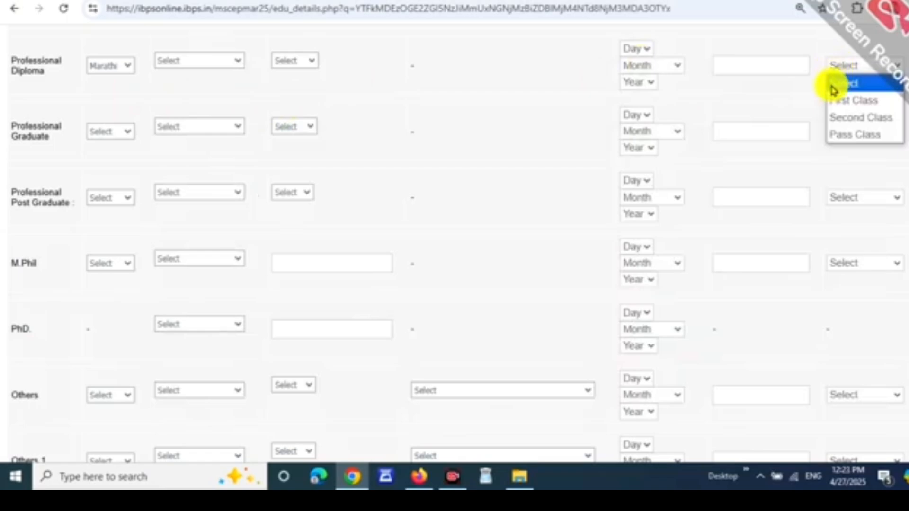
{"action": "left_click", "coordinate": [831, 85]}
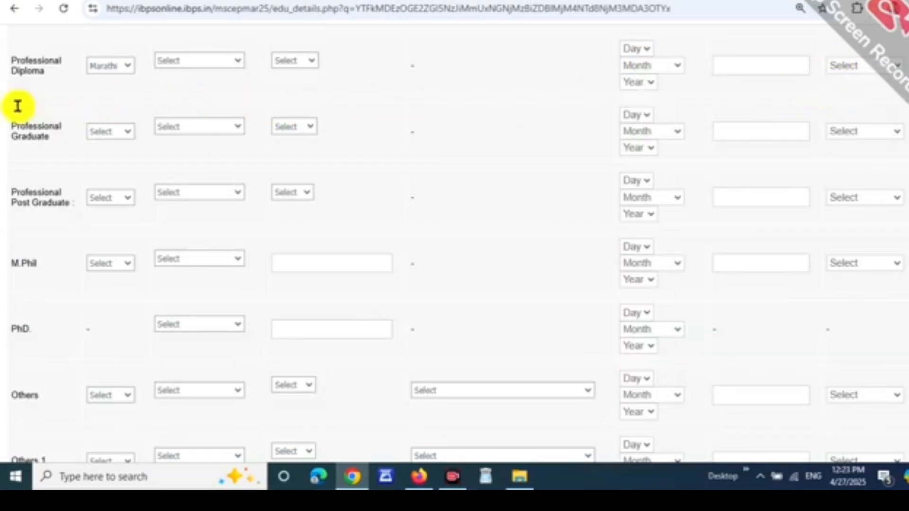
Set the Professional Graduate medium of education to Marathi and the university to the Dr. Babasaheb Ambedkar one used for Post Graduate.
{"action": "left_click", "coordinate": [110, 131]}
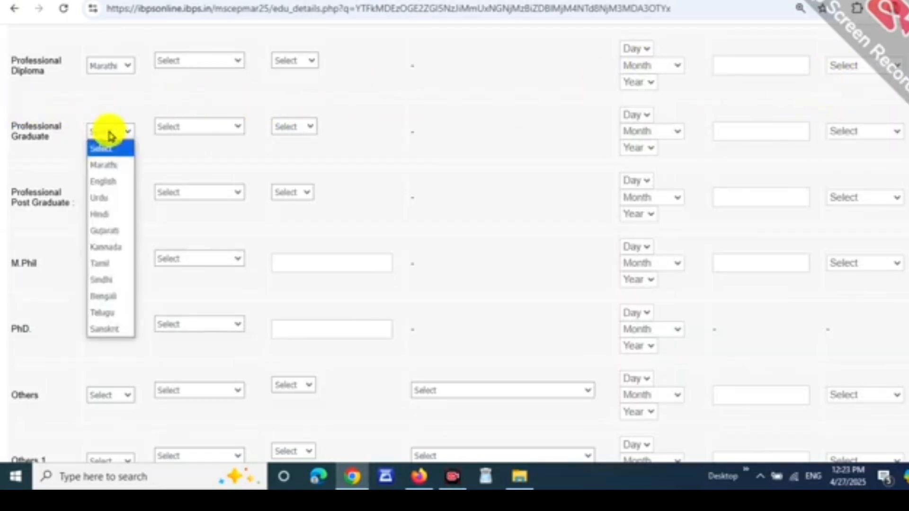
{"action": "left_click", "coordinate": [115, 166]}
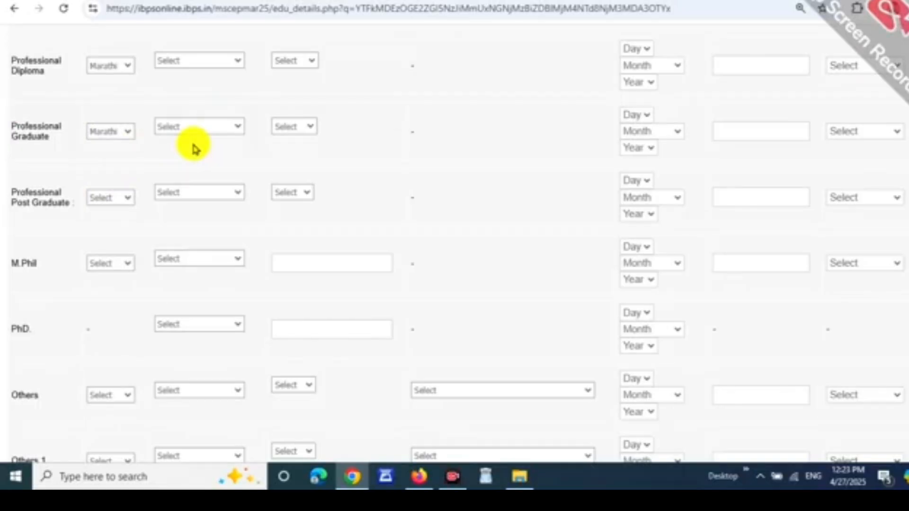
{"action": "left_click", "coordinate": [187, 135]}
{"action": "scroll", "coordinate": [213, 237], "scroll_direction": "down", "scroll_amount": 20}
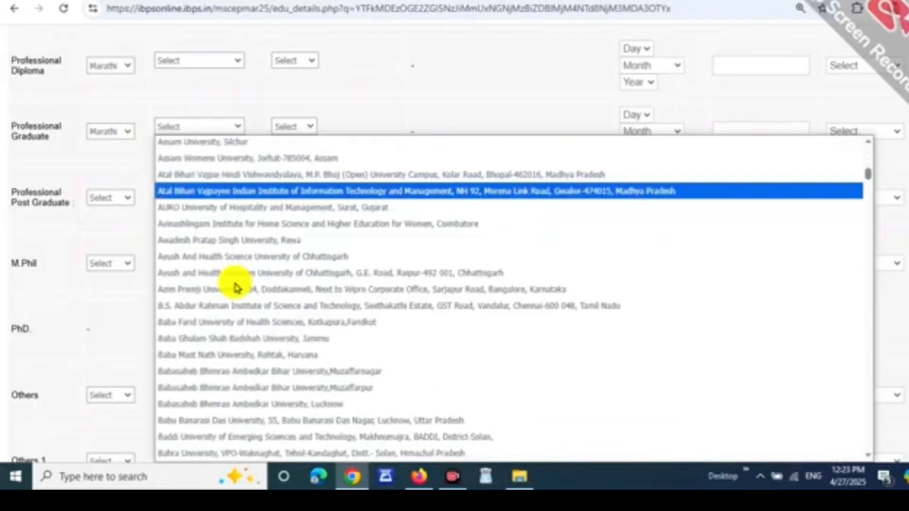
{"action": "scroll", "coordinate": [242, 279], "scroll_direction": "up", "scroll_amount": 4}
{"action": "left_click", "coordinate": [242, 278]}
{"action": "scroll", "coordinate": [358, 134], "scroll_direction": "up", "scroll_amount": 2}
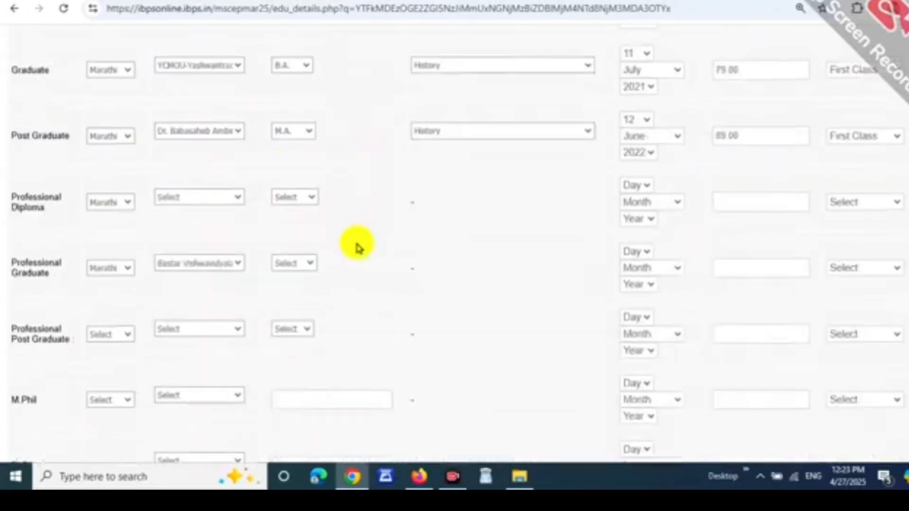
{"action": "scroll", "coordinate": [357, 248], "scroll_direction": "down", "scroll_amount": 2}
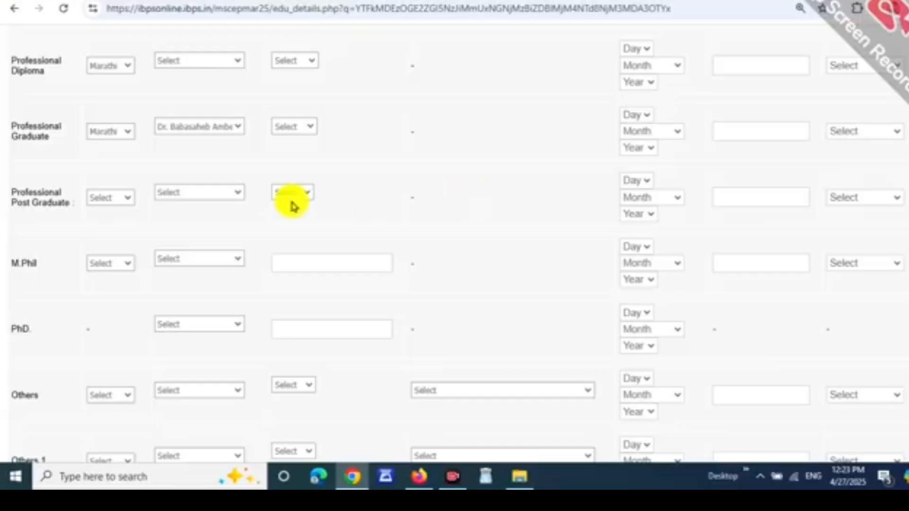
Set the Professional Graduate degree to B.Ed and its date of passing to 10 May 2024.
{"action": "left_click", "coordinate": [307, 128]}
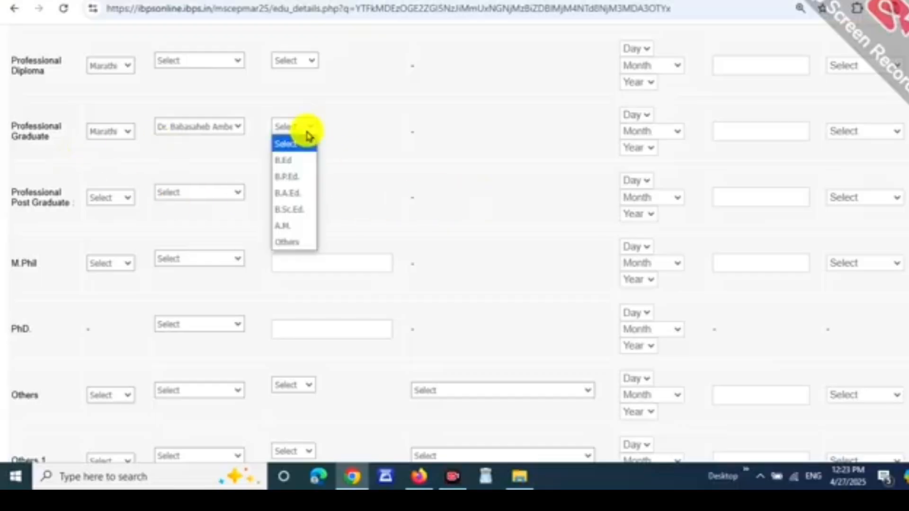
{"action": "left_click", "coordinate": [298, 161]}
{"action": "left_click", "coordinate": [638, 115]}
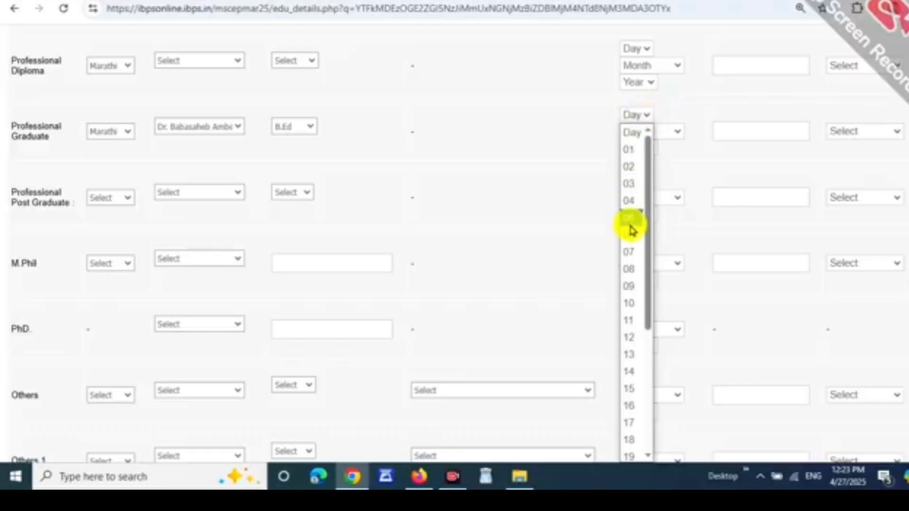
{"action": "left_click", "coordinate": [630, 304]}
{"action": "left_click", "coordinate": [655, 131]}
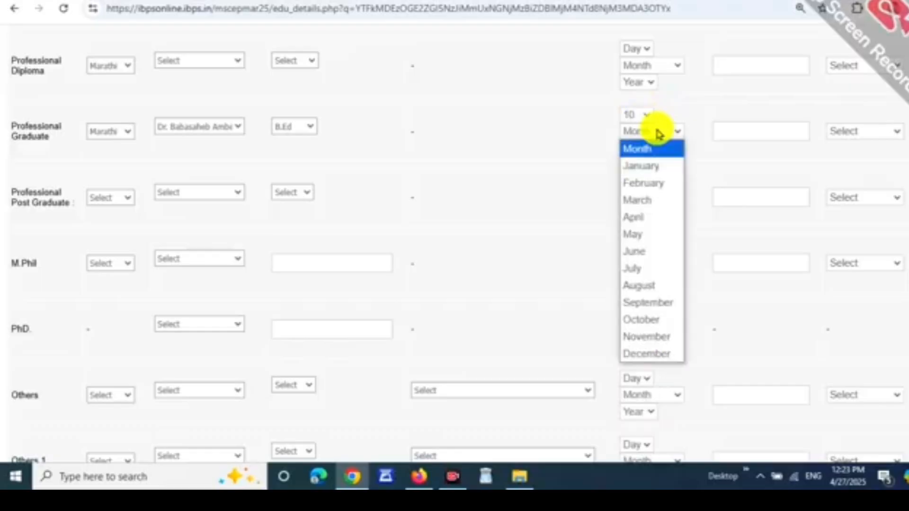
{"action": "left_click", "coordinate": [667, 236]}
{"action": "left_click", "coordinate": [639, 147]}
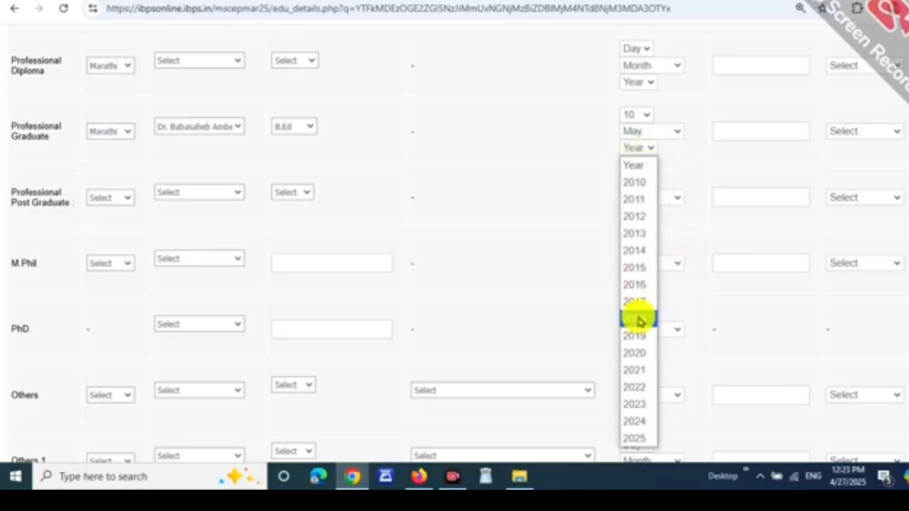
{"action": "left_click", "coordinate": [640, 422]}
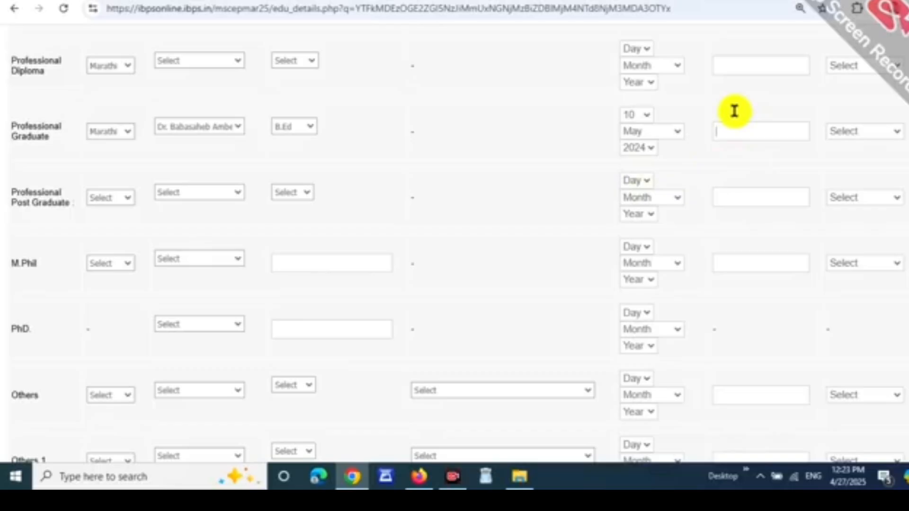
Enter 78 as the Professional Graduate percentage of marks and set the passing class to First Class.
{"action": "type", "text": "78"}
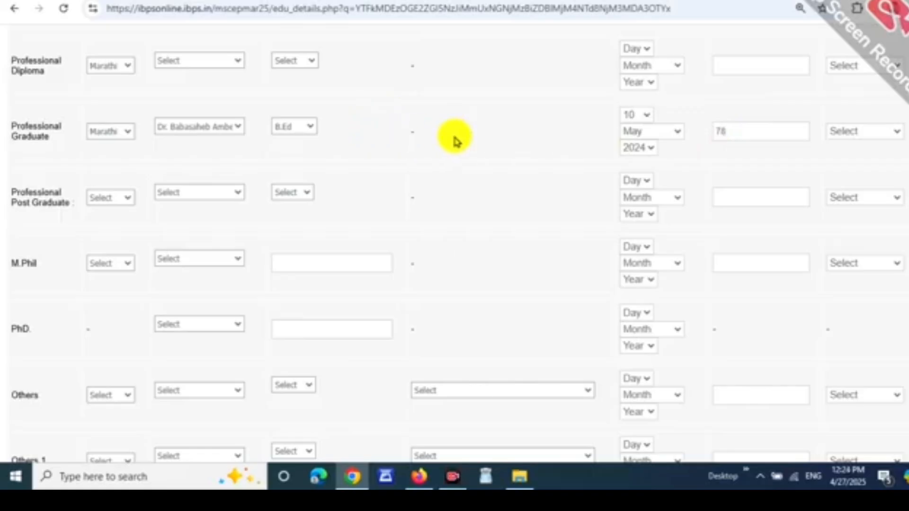
{"action": "left_click", "coordinate": [852, 132]}
{"action": "left_click", "coordinate": [857, 165]}
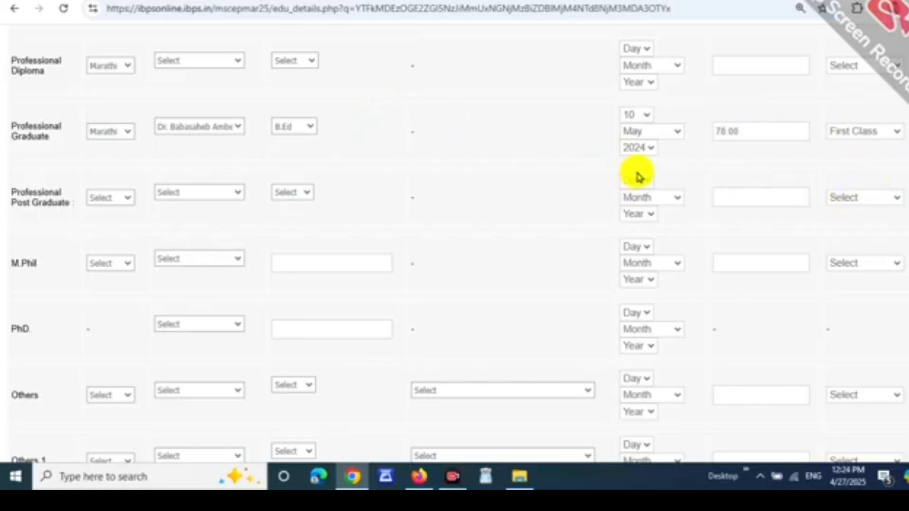
Answer Yes to having appeared for Maha TET and for its First Paper.
{"action": "scroll", "coordinate": [589, 163], "scroll_direction": "down", "scroll_amount": 4}
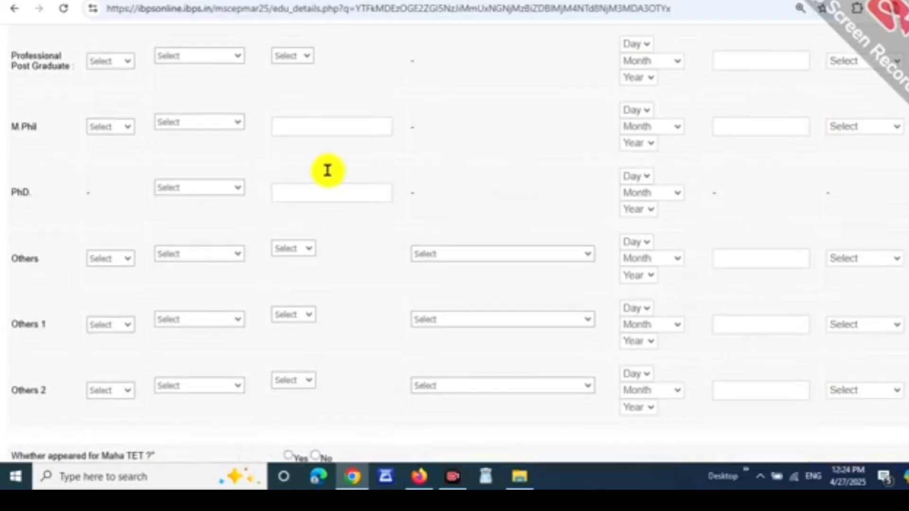
{"action": "scroll", "coordinate": [306, 175], "scroll_direction": "down", "scroll_amount": 1}
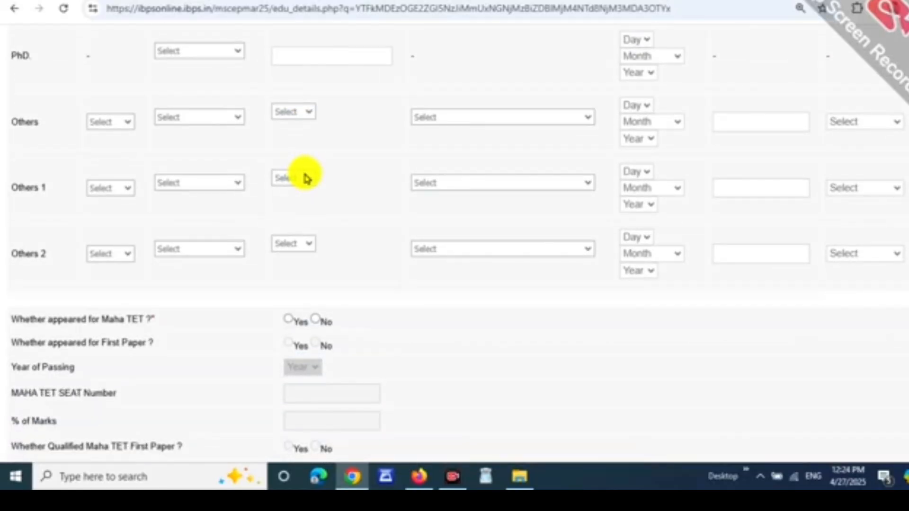
{"action": "scroll", "coordinate": [307, 179], "scroll_direction": "down", "scroll_amount": 1}
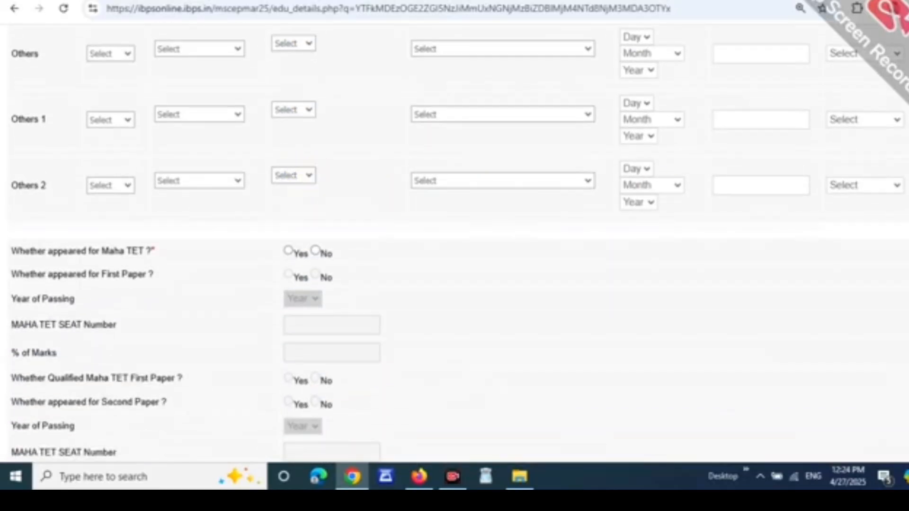
{"action": "scroll", "coordinate": [454, 243], "scroll_direction": "down", "scroll_amount": 3}
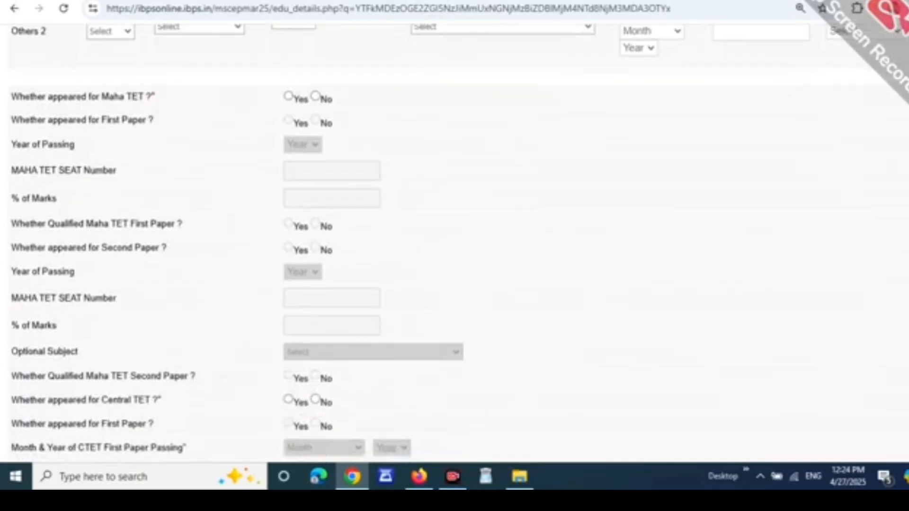
{"action": "scroll", "coordinate": [455, 243], "scroll_direction": "down", "scroll_amount": 1}
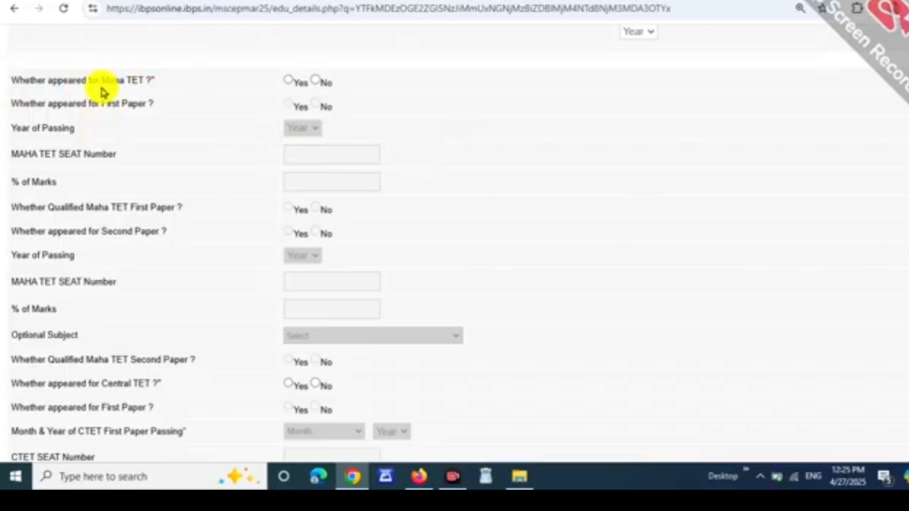
{"action": "left_click", "coordinate": [286, 81]}
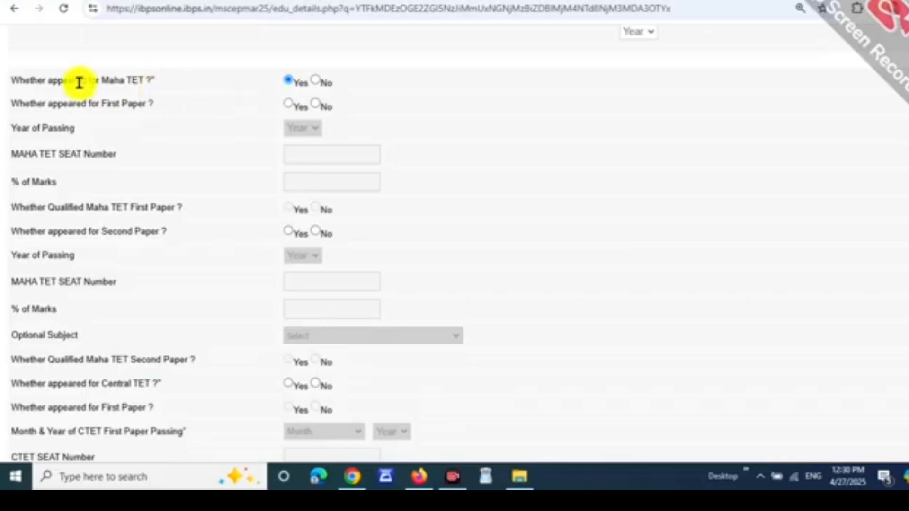
{"action": "left_click", "coordinate": [290, 105]}
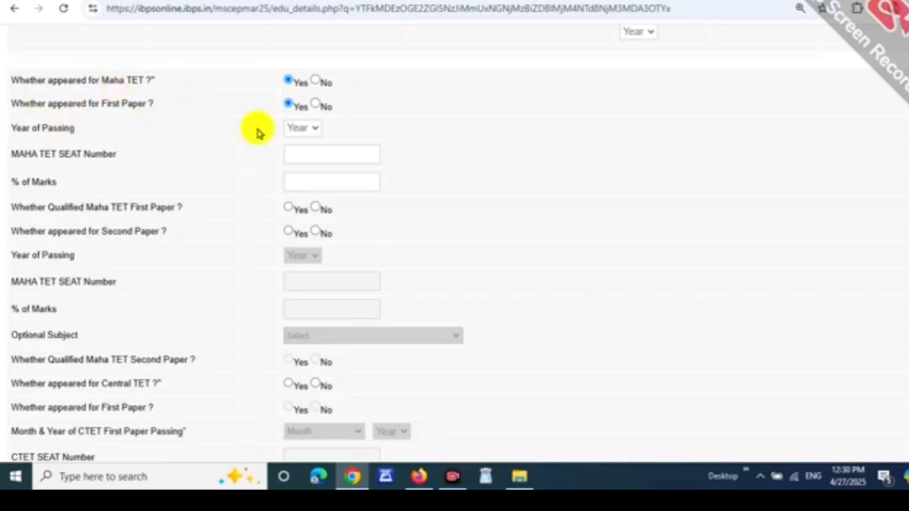
Complete the Maha TET First Paper details with passing year 2024, the seat number, 55.67 percent marks and qualified status Yes.
{"action": "left_click", "coordinate": [302, 127]}
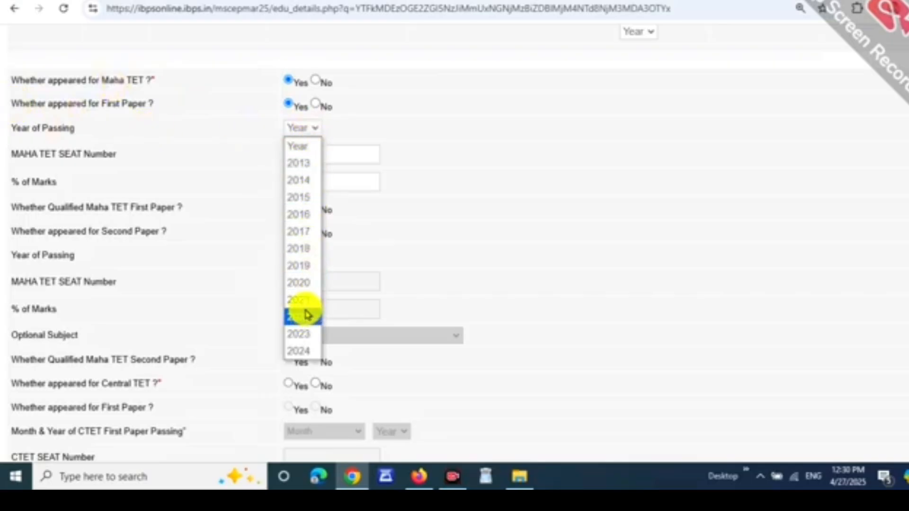
{"action": "left_click", "coordinate": [306, 351]}
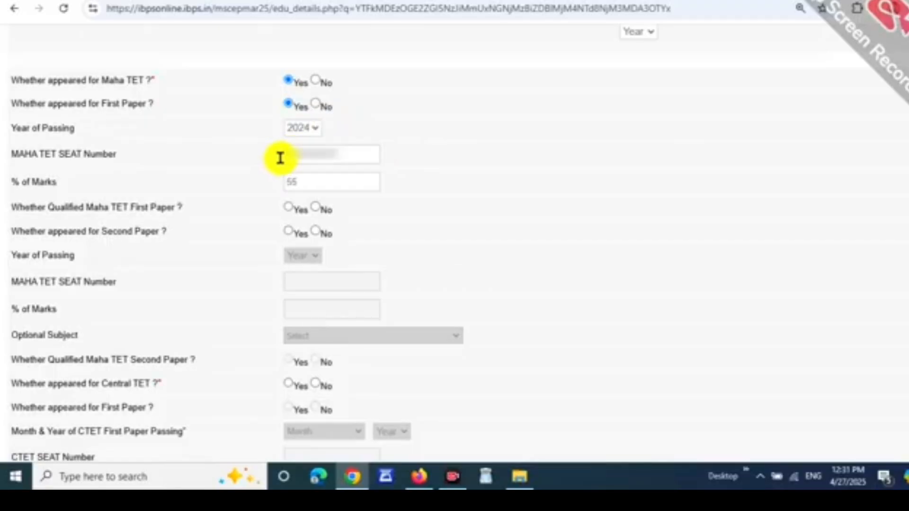
{"action": "type", "text": ".67"}
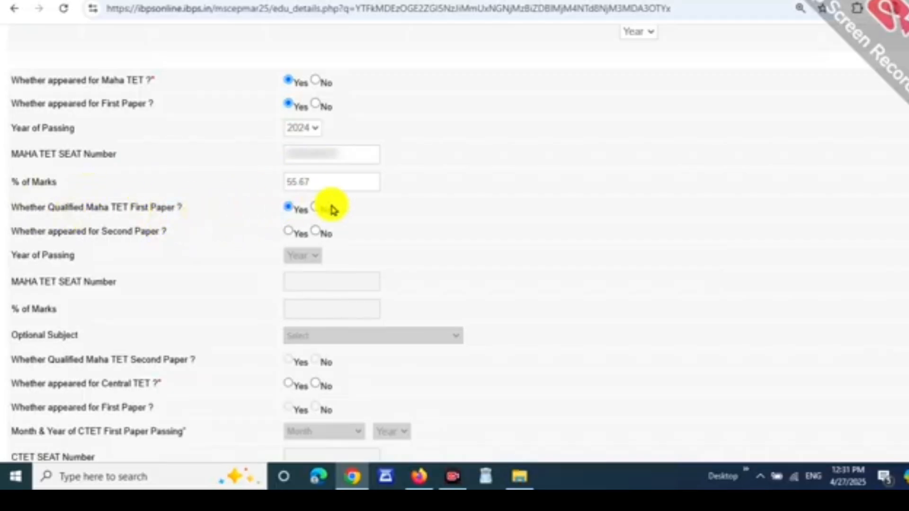
{"action": "left_click", "coordinate": [287, 208]}
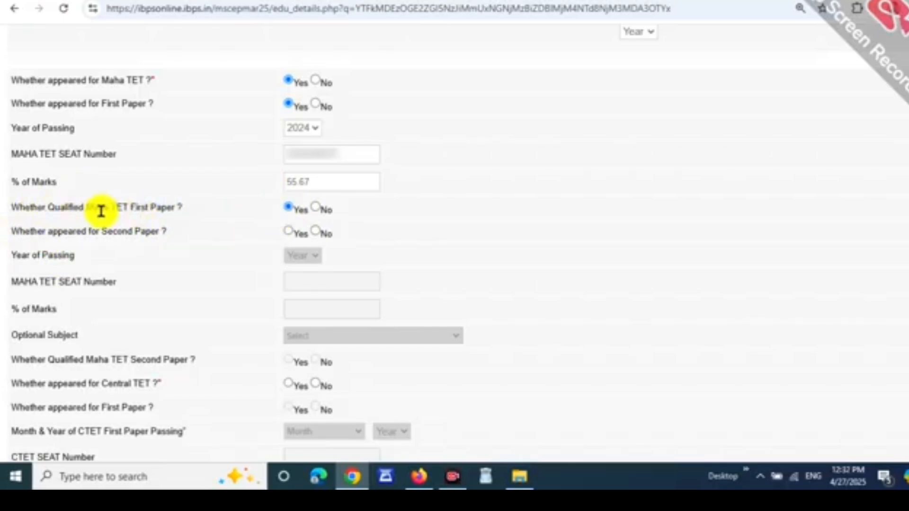
Answer Yes to appearing for the Maha TET Second Paper and enter passing year 2024, the seat number and 61.30 percent marks.
{"action": "left_click", "coordinate": [288, 231]}
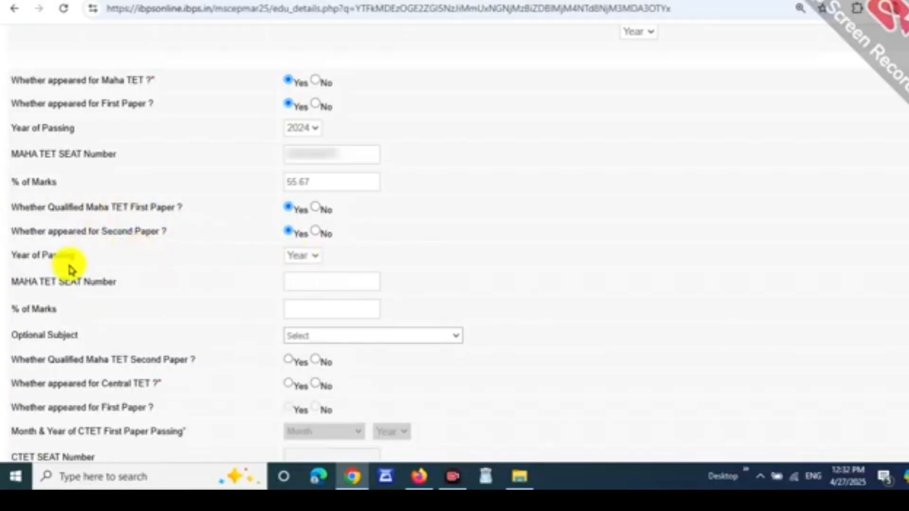
{"action": "left_click", "coordinate": [302, 255]}
{"action": "left_click", "coordinate": [312, 238]}
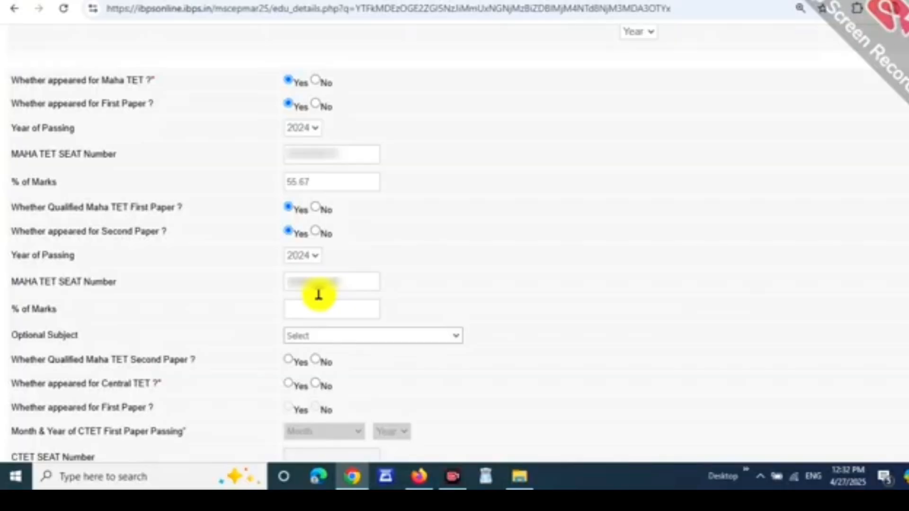
{"action": "left_click", "coordinate": [340, 303]}
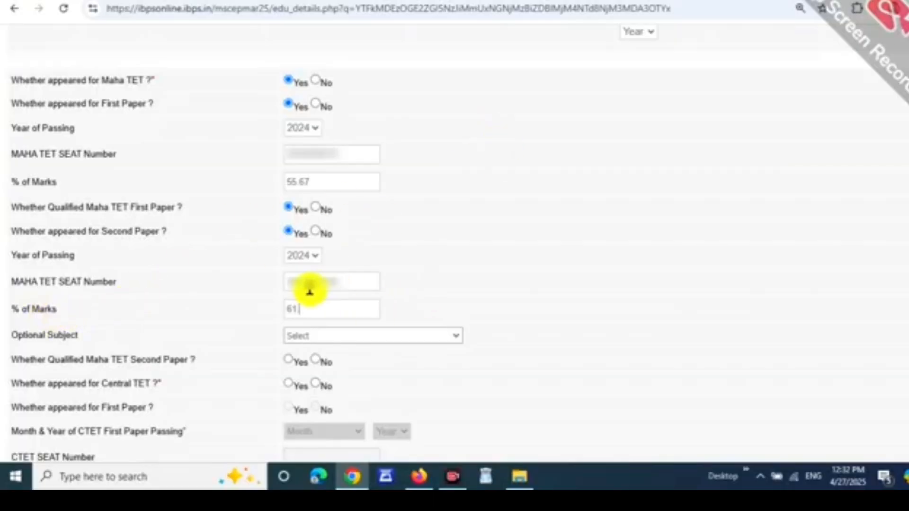
{"action": "type", "text": "61.30"}
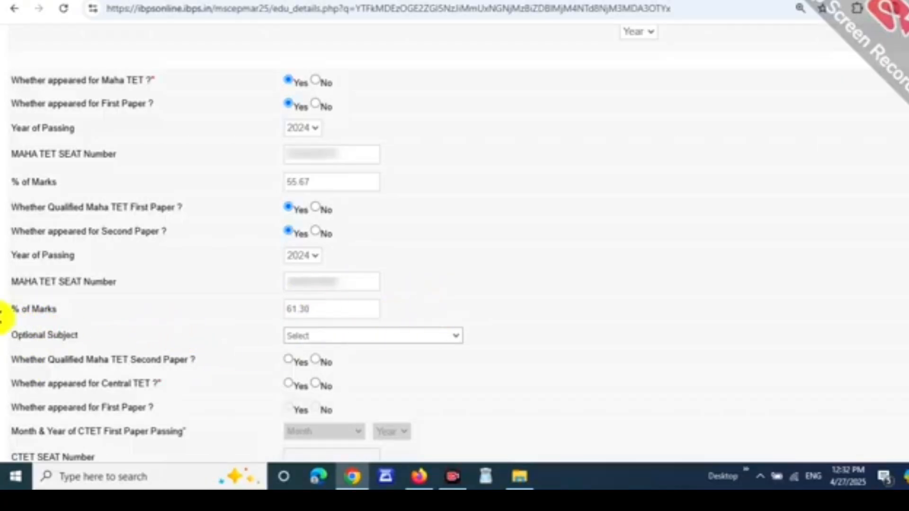
Set the Second Paper's optional subject to SOCIAL SCIENCE, mark it as qualified, and answer No to appearing for Central TET.
{"action": "left_click", "coordinate": [303, 337]}
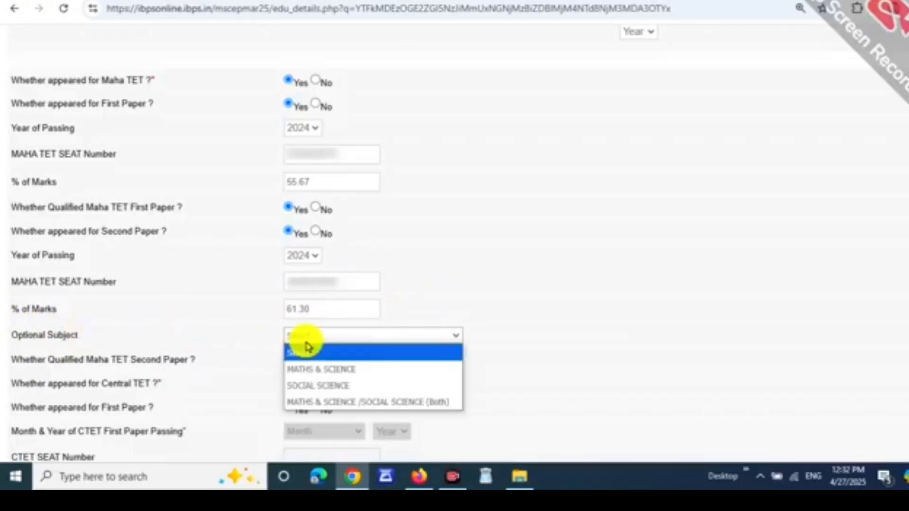
{"action": "left_click", "coordinate": [358, 385]}
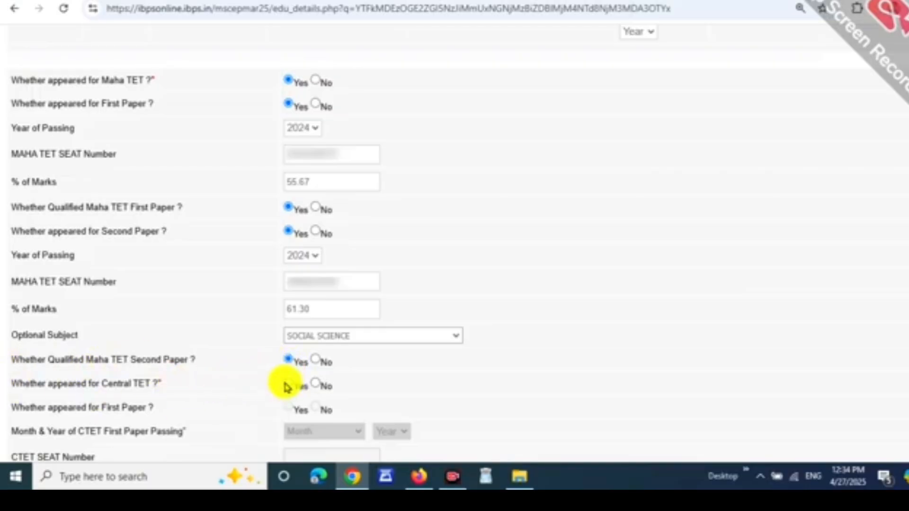
{"action": "left_click", "coordinate": [317, 385]}
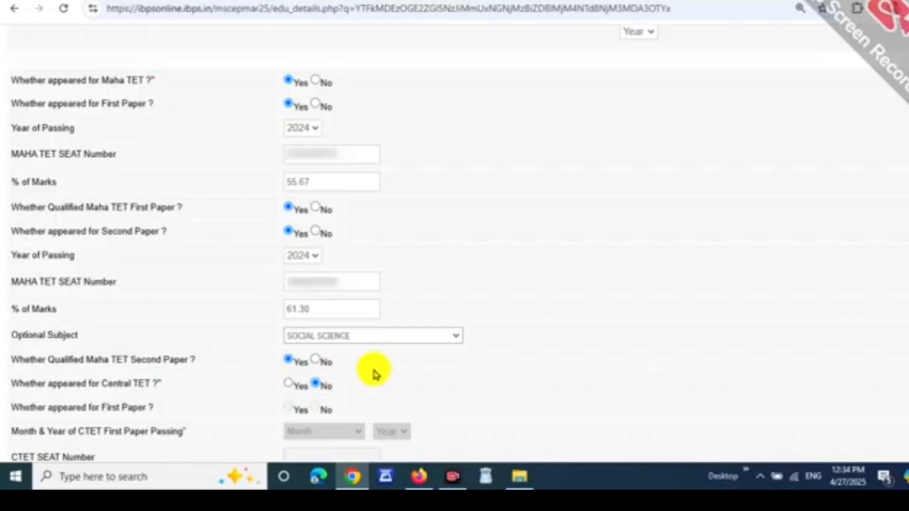
Answer Yes to having passed the Teachers Eligibility Test and set the first language per the S.S.C. certificate to Marathi.
{"action": "scroll", "coordinate": [374, 373], "scroll_direction": "down", "scroll_amount": 6}
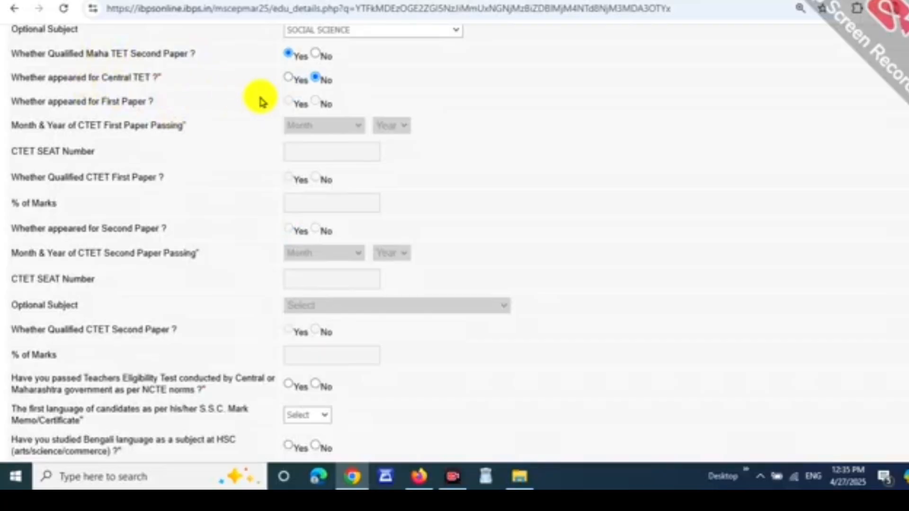
{"action": "left_click", "coordinate": [300, 80]}
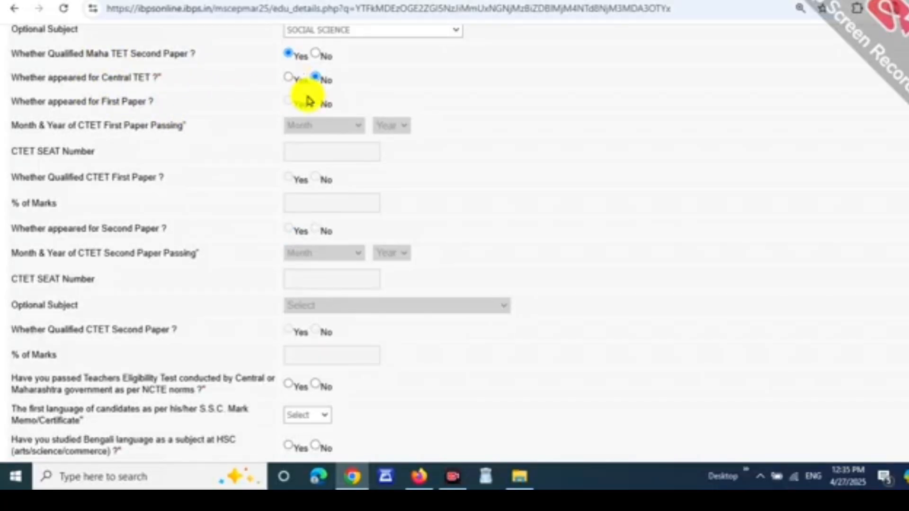
{"action": "scroll", "coordinate": [304, 95], "scroll_direction": "down", "scroll_amount": 3}
{"action": "scroll", "coordinate": [617, 354], "scroll_direction": "down", "scroll_amount": 2}
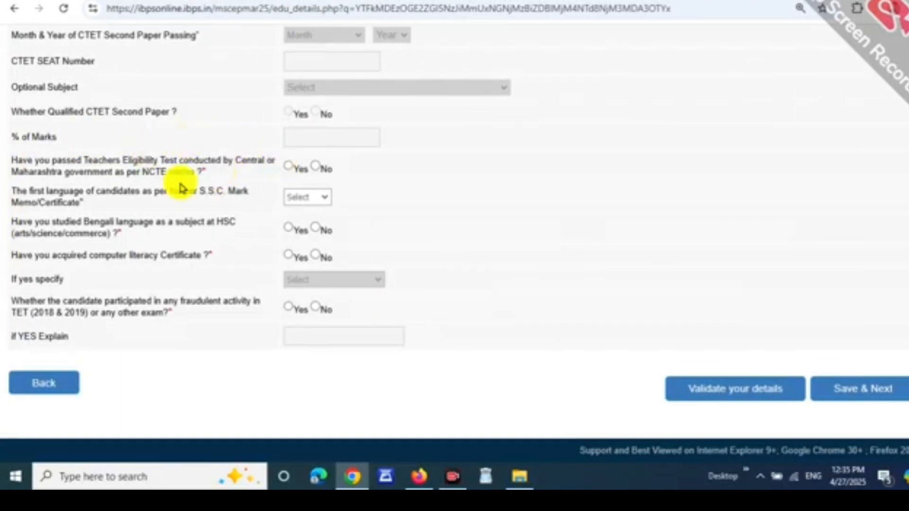
{"action": "left_click", "coordinate": [287, 168]}
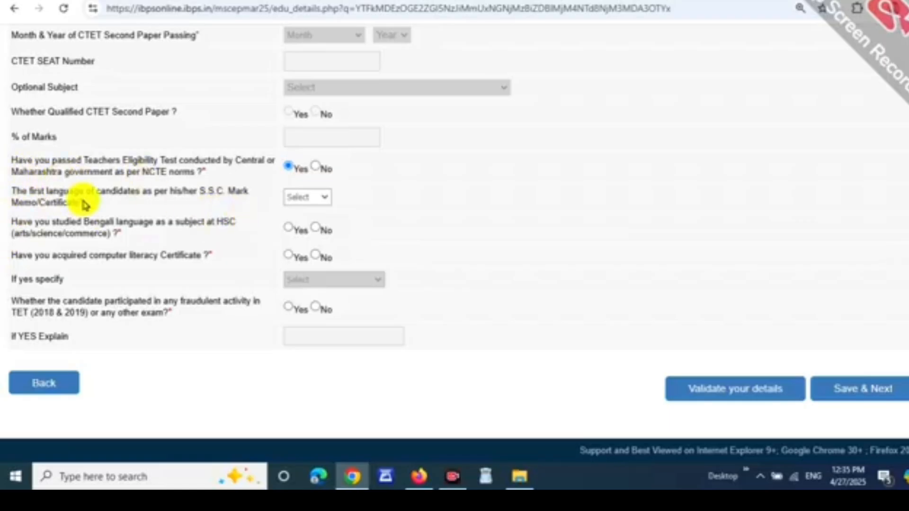
{"action": "left_click", "coordinate": [305, 198]}
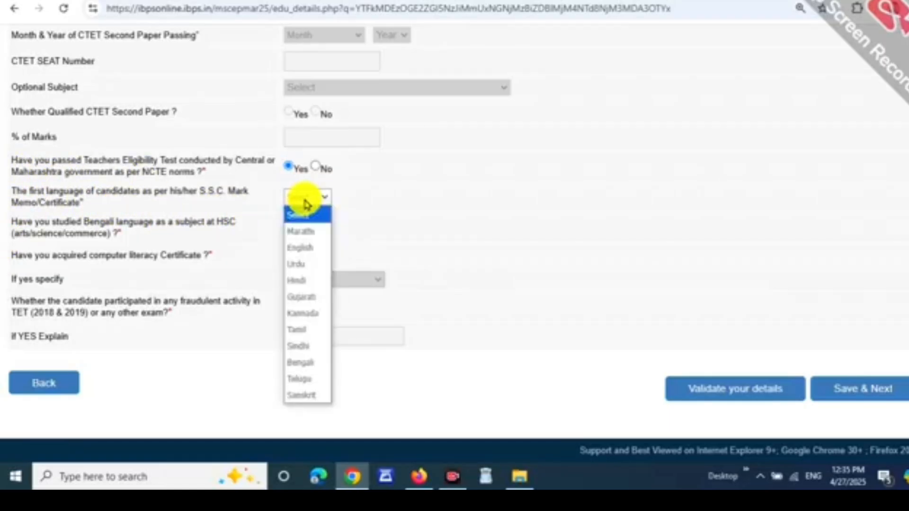
{"action": "left_click", "coordinate": [307, 232]}
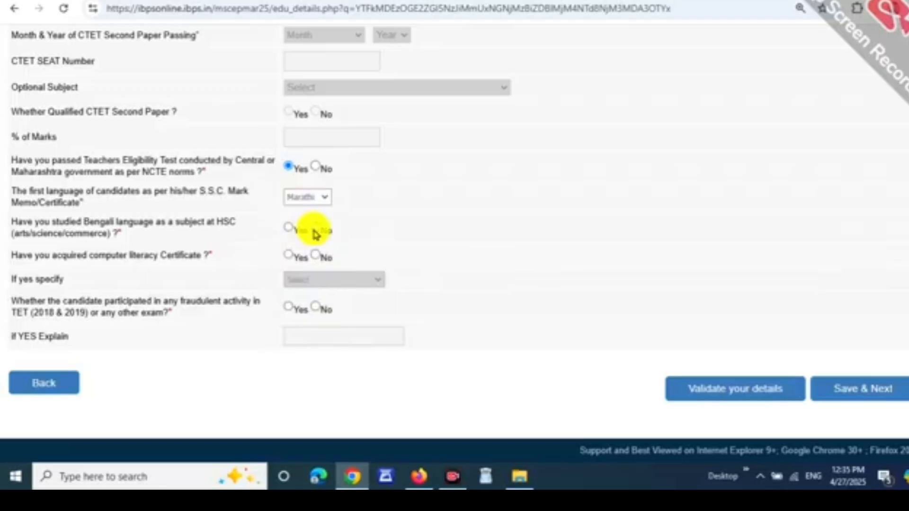
{"action": "left_click", "coordinate": [315, 201]}
{"action": "left_click", "coordinate": [315, 200]}
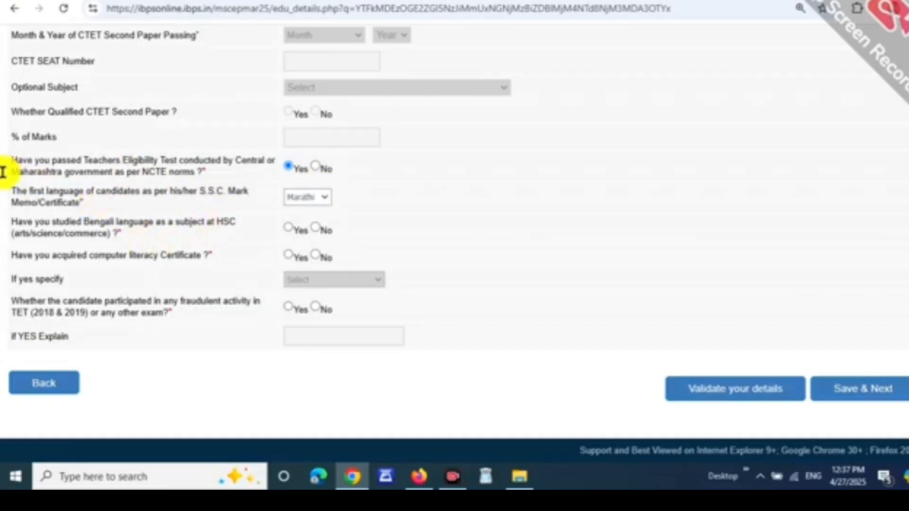
{"action": "left_click", "coordinate": [315, 202]}
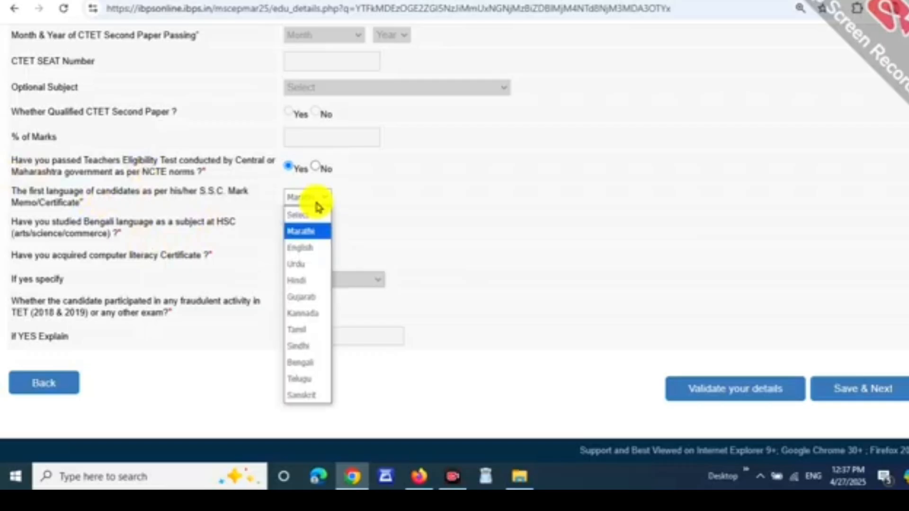
{"action": "left_click", "coordinate": [301, 232]}
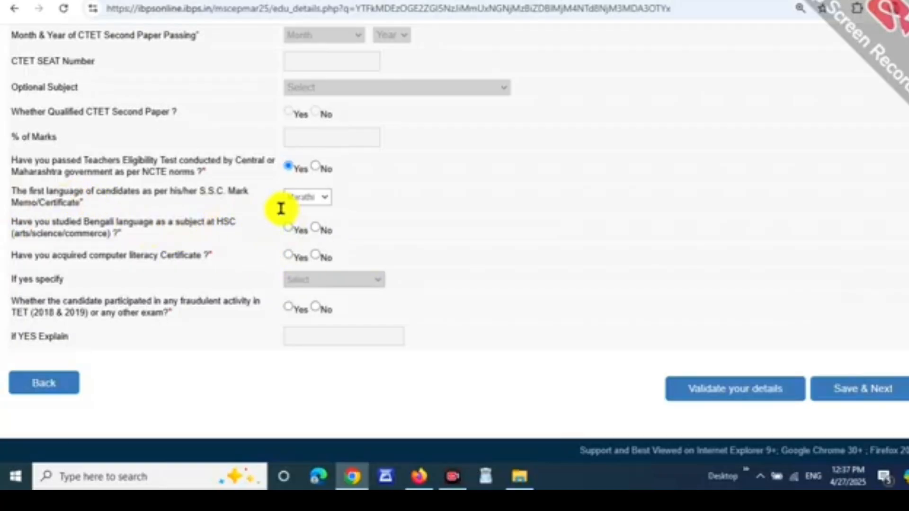
Answer No to studying Bengali at HSC, specify MSCIT as the acquired computer literacy certificate, and answer No to fraudulent exam activity.
{"action": "left_click", "coordinate": [317, 229]}
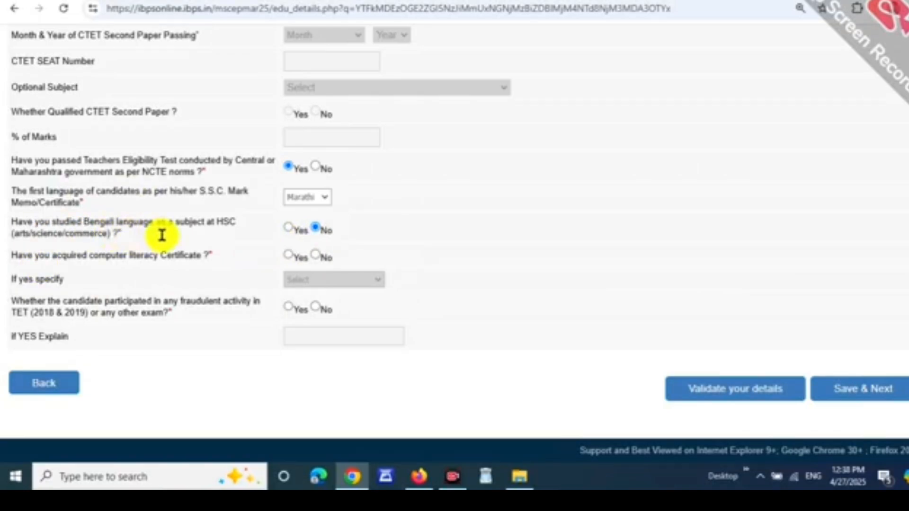
{"action": "left_click", "coordinate": [289, 256]}
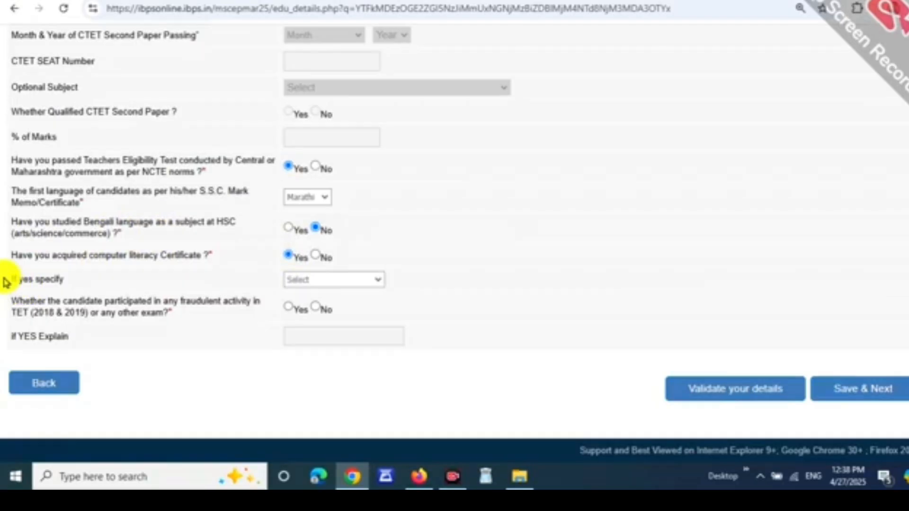
{"action": "left_click", "coordinate": [326, 279]}
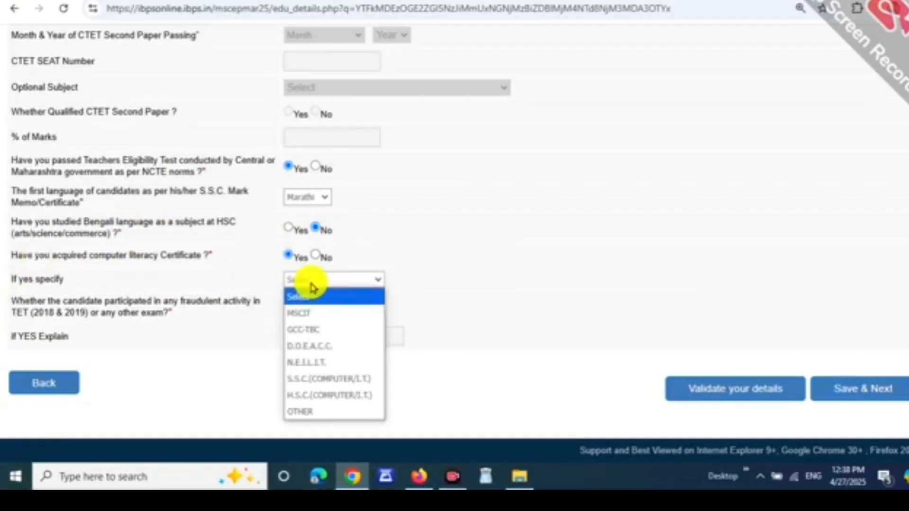
{"action": "left_click", "coordinate": [348, 313]}
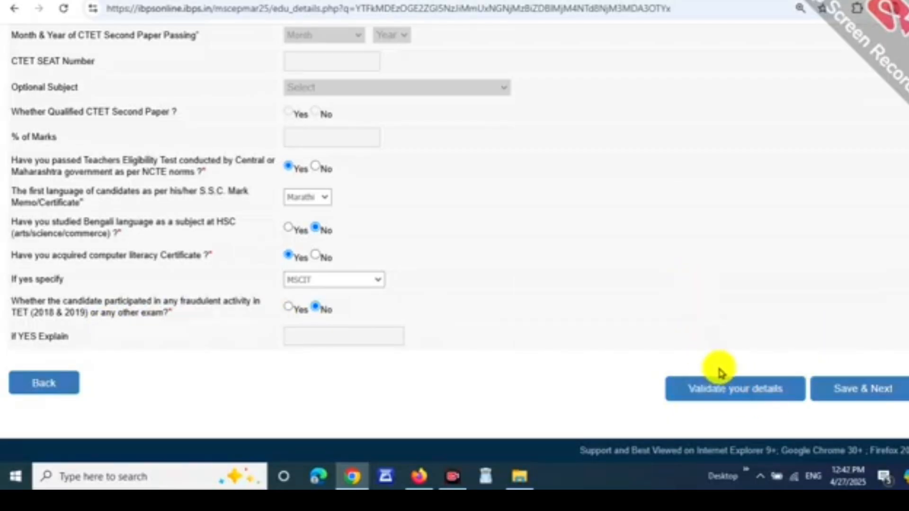
Validate the entered educational details, then save them and continue to the registration preview.
{"action": "left_click", "coordinate": [713, 398]}
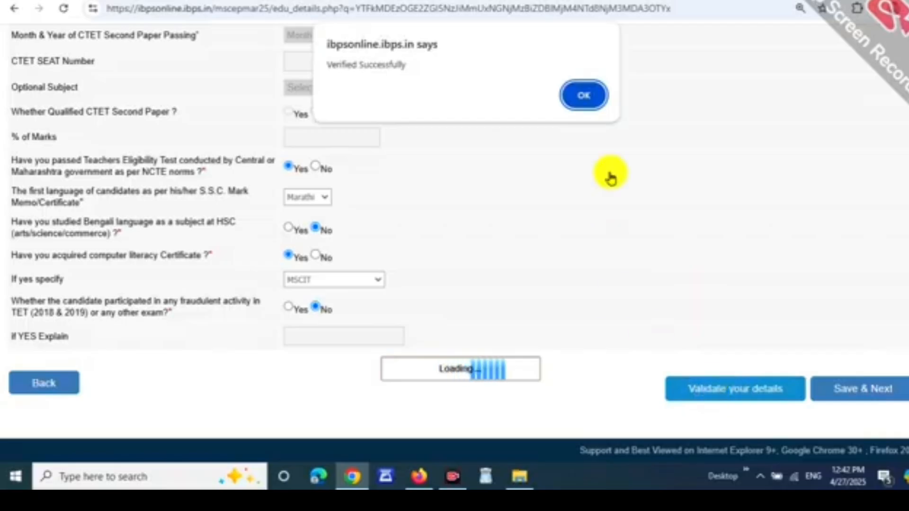
{"action": "left_click", "coordinate": [584, 95]}
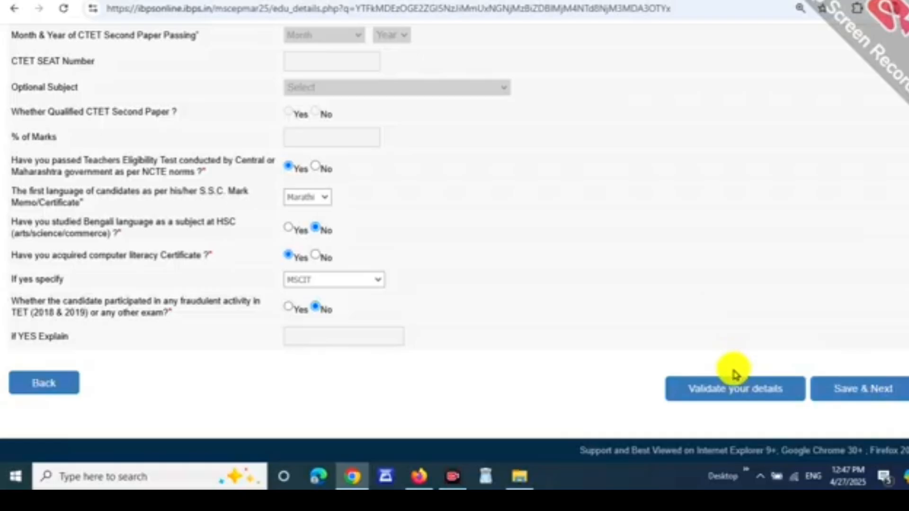
{"action": "left_click", "coordinate": [727, 388]}
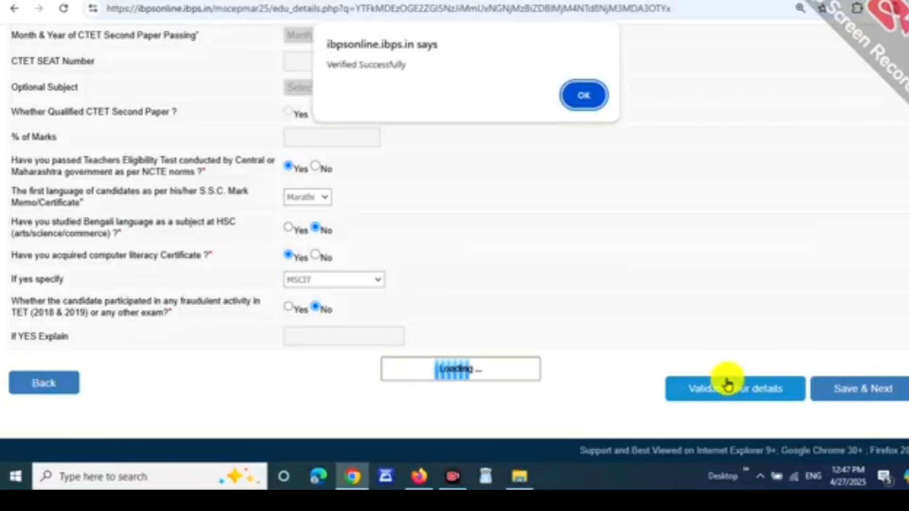
{"action": "left_click", "coordinate": [572, 102]}
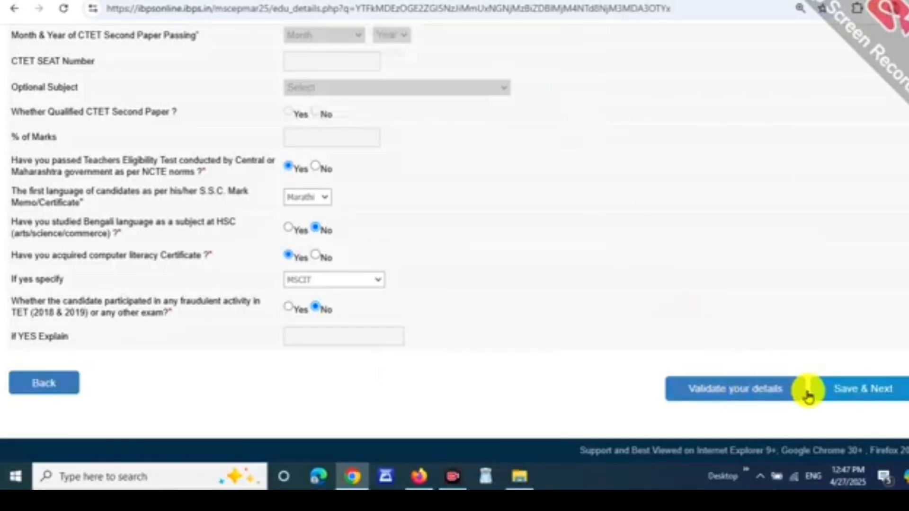
{"action": "left_click", "coordinate": [845, 394]}
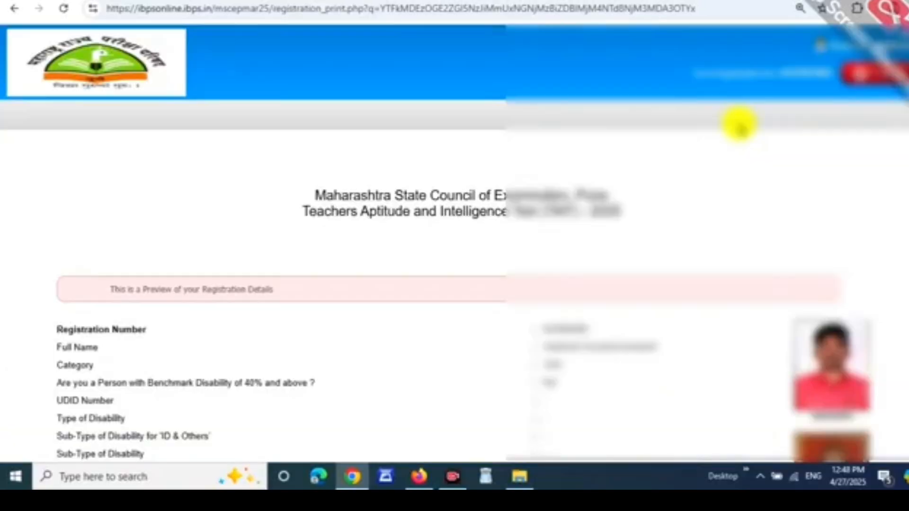
Review the registration preview, accept all three declarations at its end, and complete and confirm the registration.
{"action": "scroll", "coordinate": [739, 124], "scroll_direction": "down", "scroll_amount": 12}
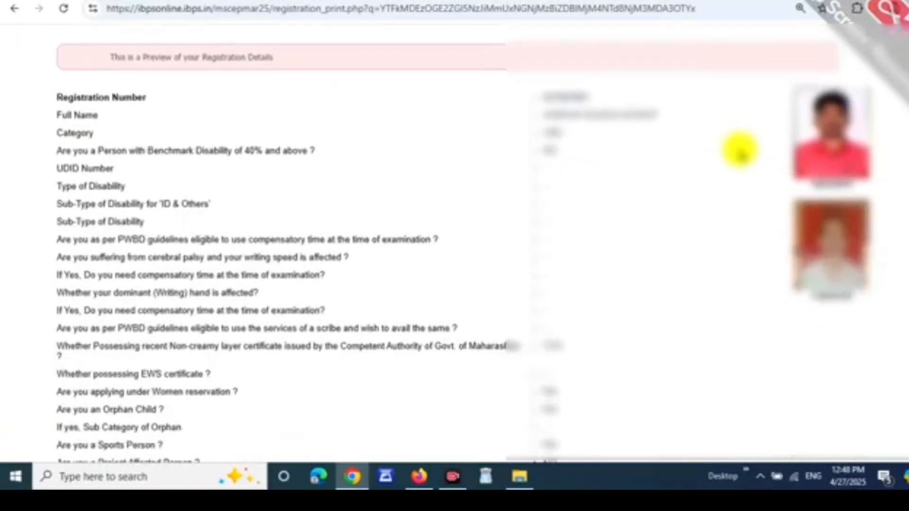
{"action": "scroll", "coordinate": [739, 151], "scroll_direction": "down", "scroll_amount": 20}
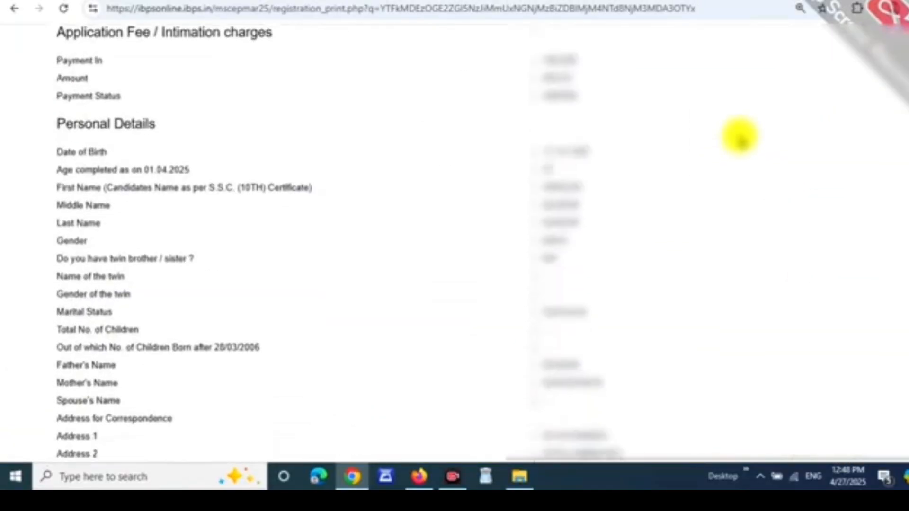
{"action": "scroll", "coordinate": [743, 113], "scroll_direction": "down", "scroll_amount": 10}
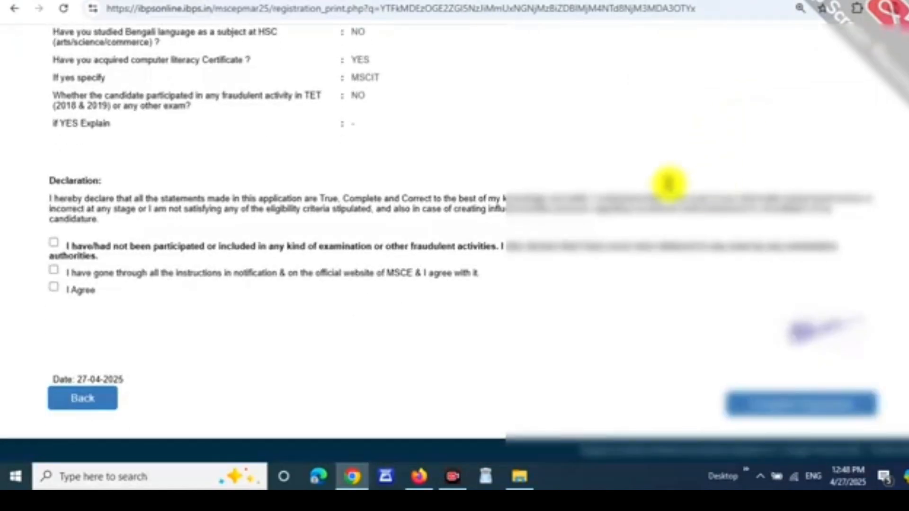
{"action": "left_click", "coordinate": [53, 242]}
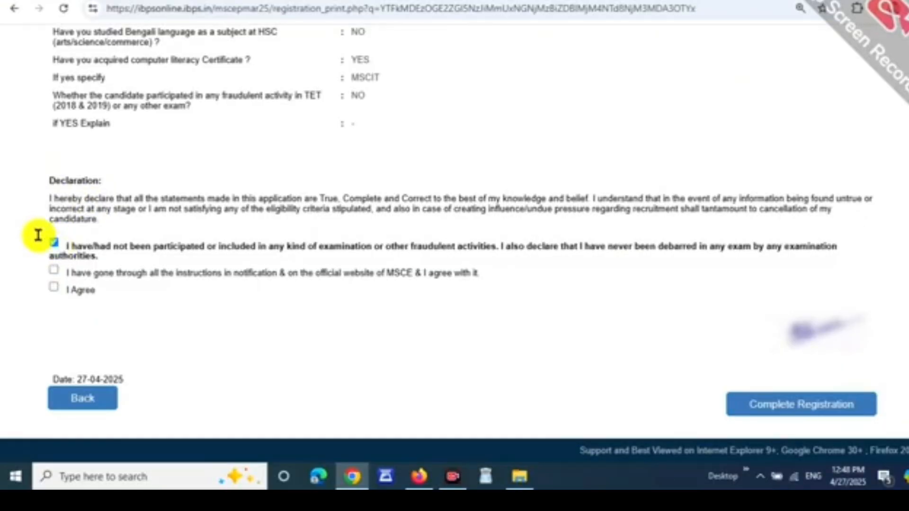
{"action": "left_click", "coordinate": [53, 287]}
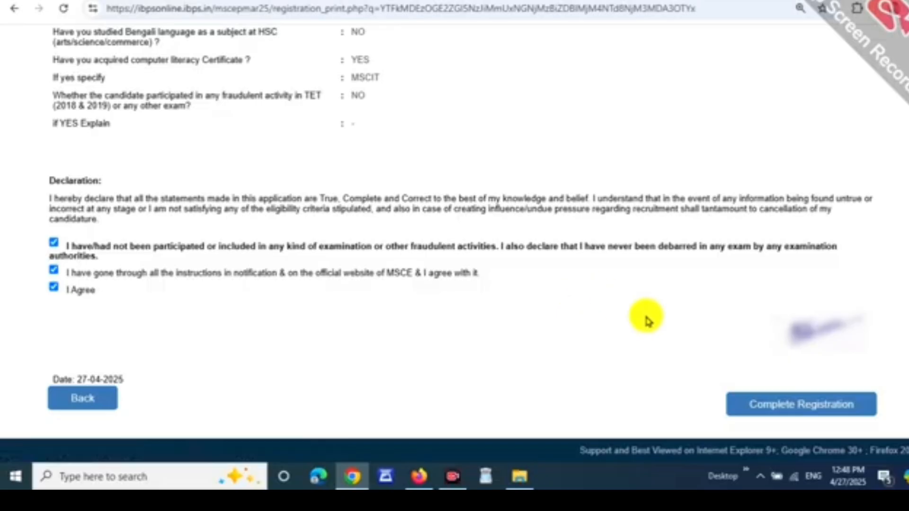
{"action": "left_click", "coordinate": [770, 405]}
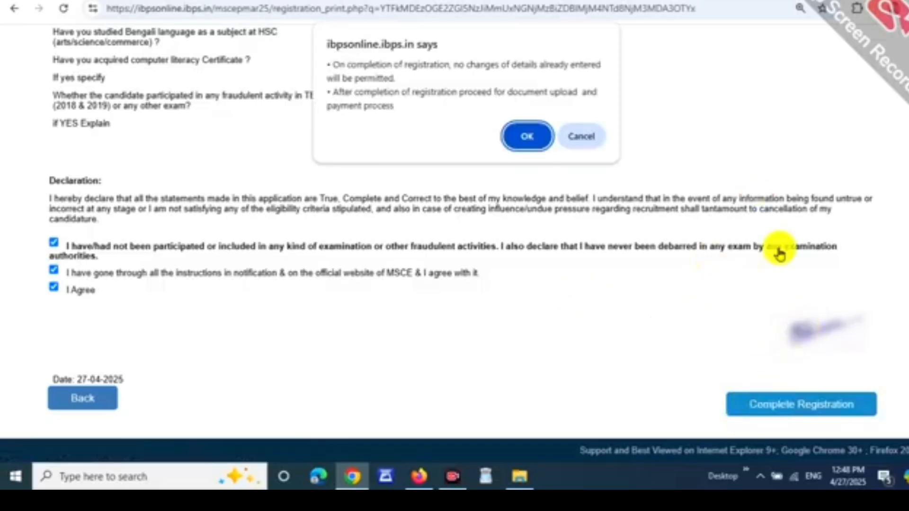
{"action": "left_click", "coordinate": [527, 142]}
{"action": "left_click", "coordinate": [523, 97]}
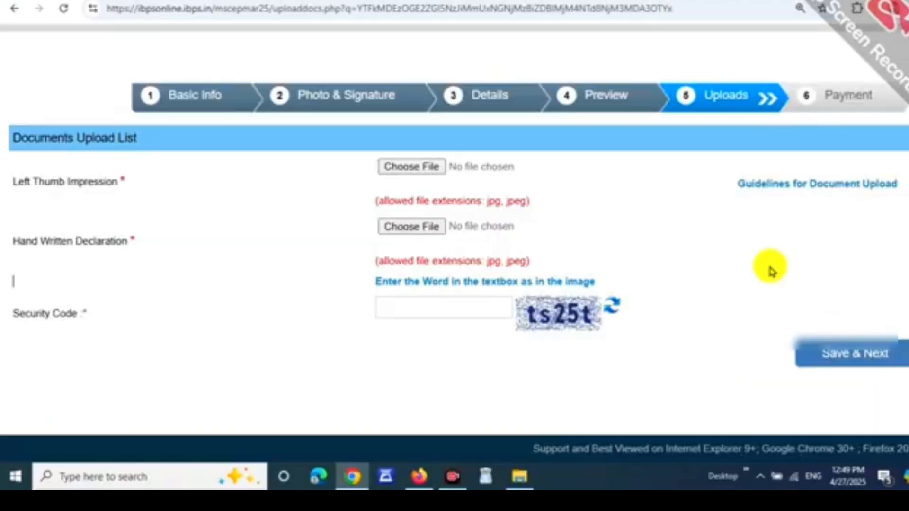
Check the guidelines for the left thumb impression, choose thu.jpg as its file, and preview the upload.
{"action": "left_click_drag", "start_coordinate": [7, 179], "coordinate": [97, 192]}
{"action": "left_click", "coordinate": [112, 194]}
{"action": "left_click_drag", "start_coordinate": [23, 256], "coordinate": [81, 242]}
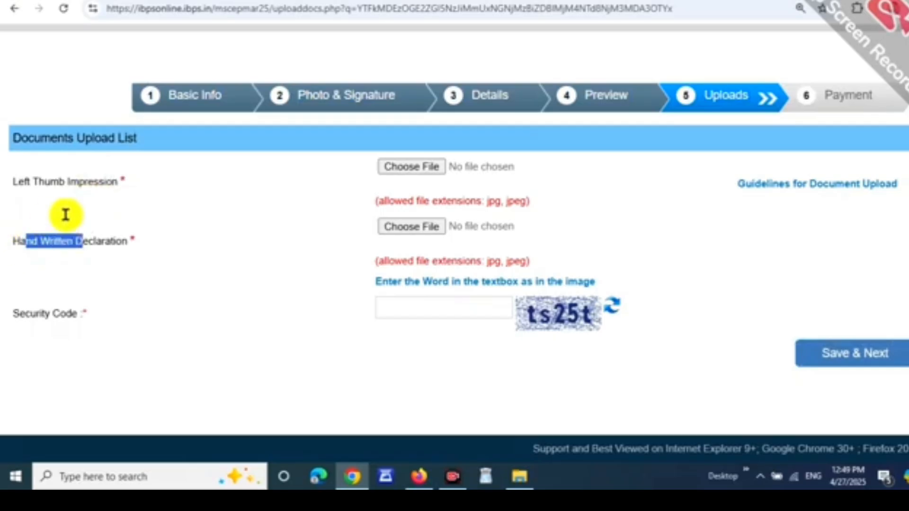
{"action": "left_click_drag", "start_coordinate": [481, 201], "coordinate": [521, 202]}
{"action": "left_click", "coordinate": [556, 196]}
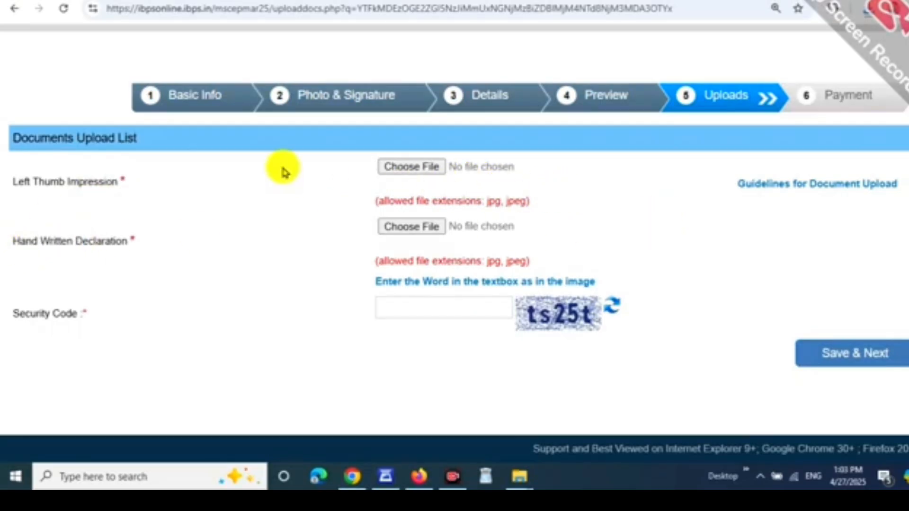
{"action": "left_click", "coordinate": [412, 167]}
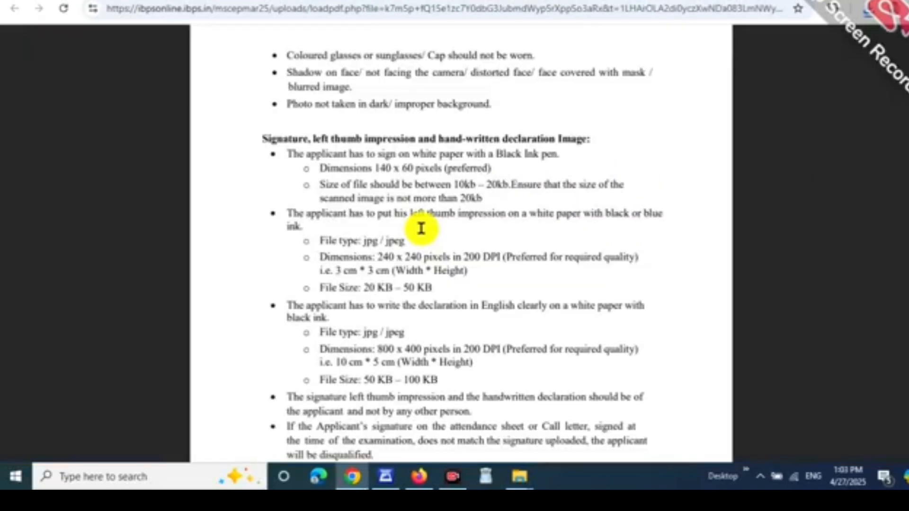
{"action": "left_click_drag", "start_coordinate": [355, 264], "coordinate": [411, 250]}
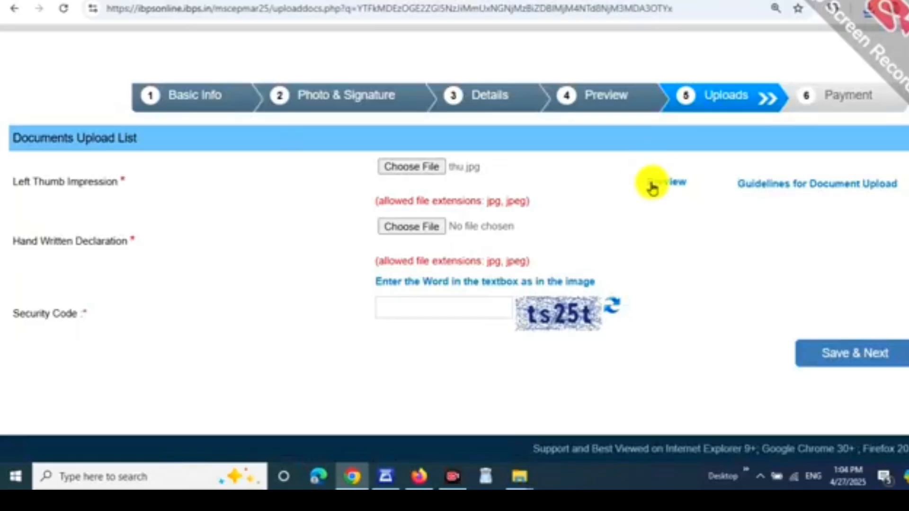
{"action": "left_click", "coordinate": [651, 186]}
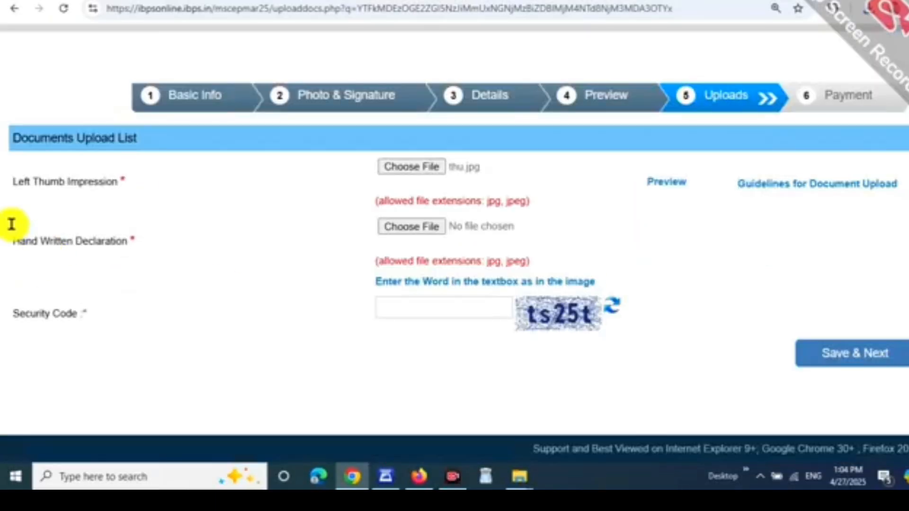
Check the declaration's file size guidelines, choose img202504...2593439.jpg as the Hand Written Declaration, and accept its preview.
{"action": "left_click_drag", "start_coordinate": [20, 234], "coordinate": [94, 240]}
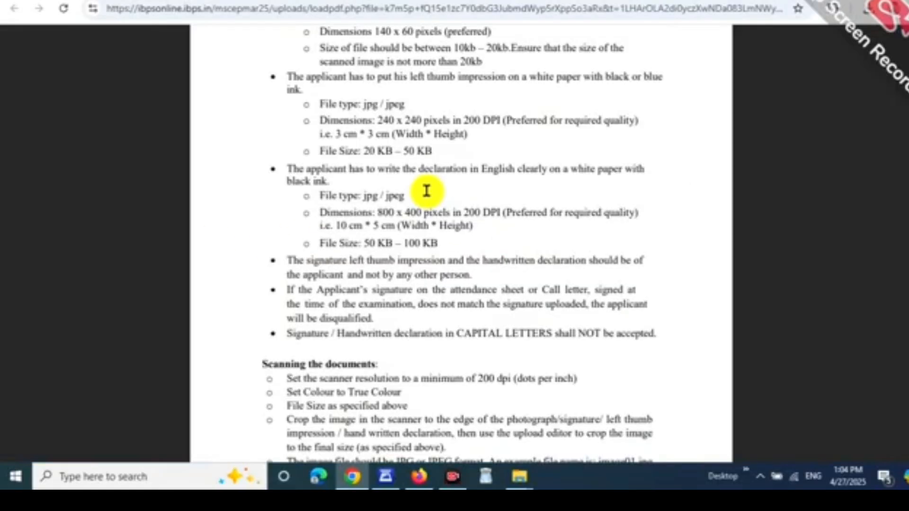
{"action": "left_click_drag", "start_coordinate": [409, 170], "coordinate": [496, 169]}
{"action": "left_click_drag", "start_coordinate": [359, 243], "coordinate": [437, 242]}
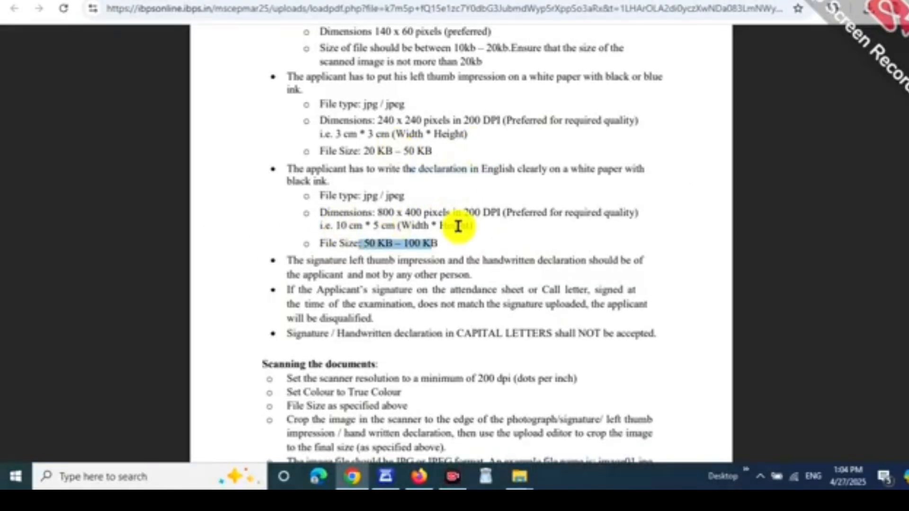
{"action": "left_click", "coordinate": [386, 223]}
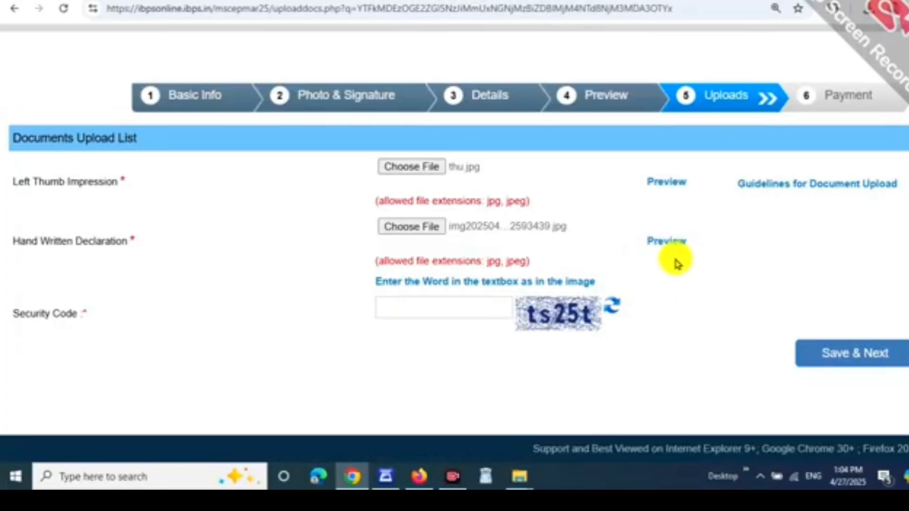
{"action": "left_click", "coordinate": [660, 246]}
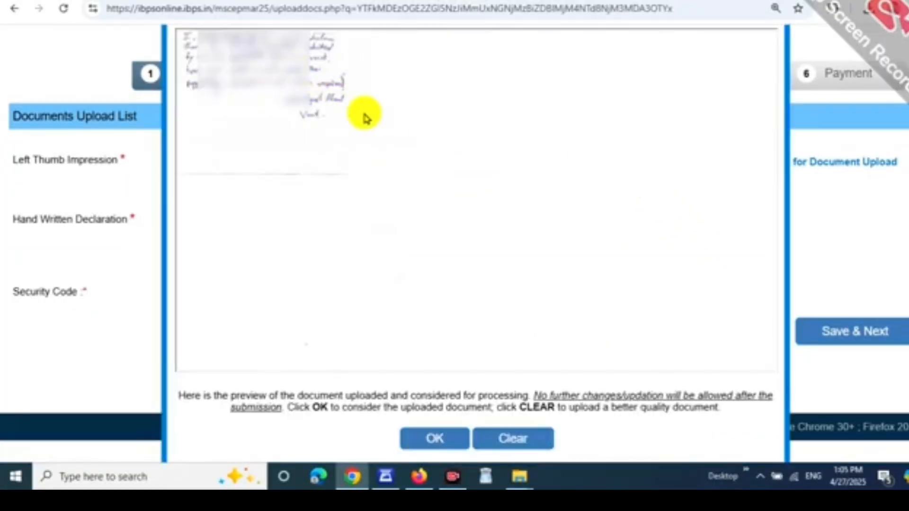
{"action": "left_click", "coordinate": [427, 441]}
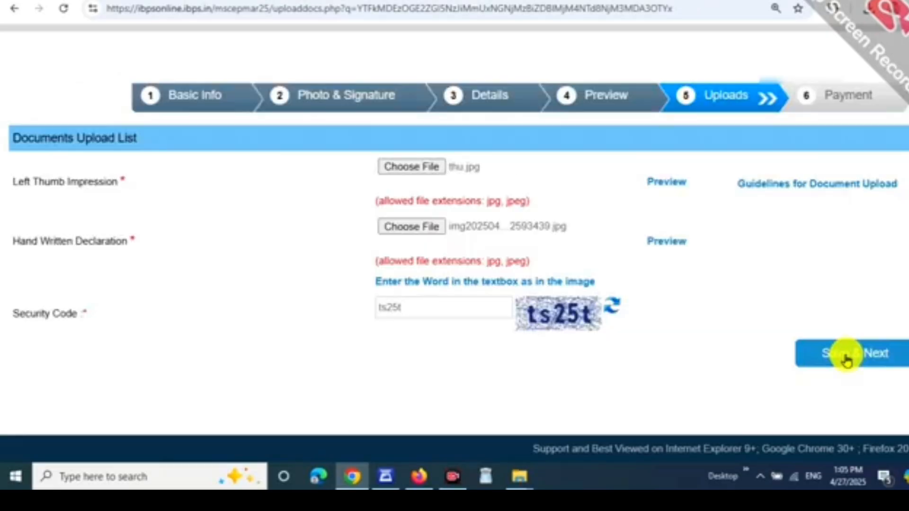
Save the document uploads with final confirmation, and submit the application fee page to proceed to the payment gateway.
{"action": "left_click", "coordinate": [848, 354]}
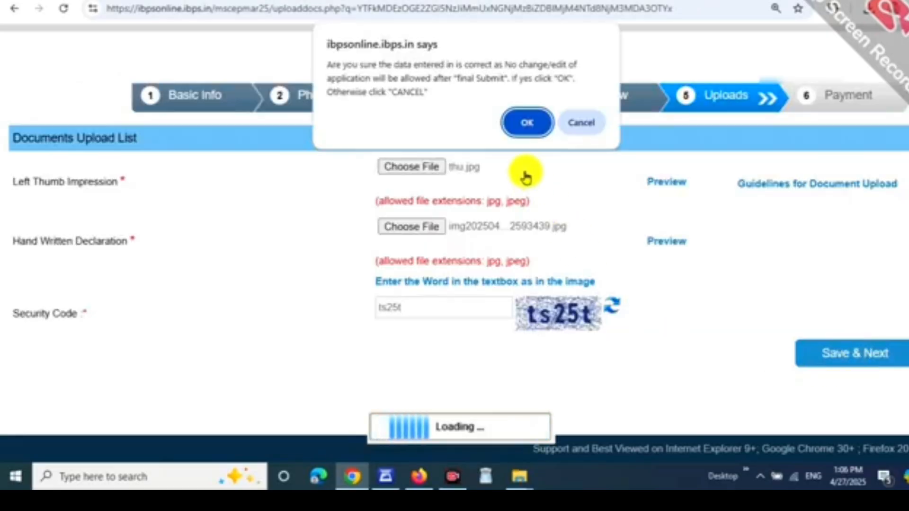
{"action": "left_click", "coordinate": [530, 122]}
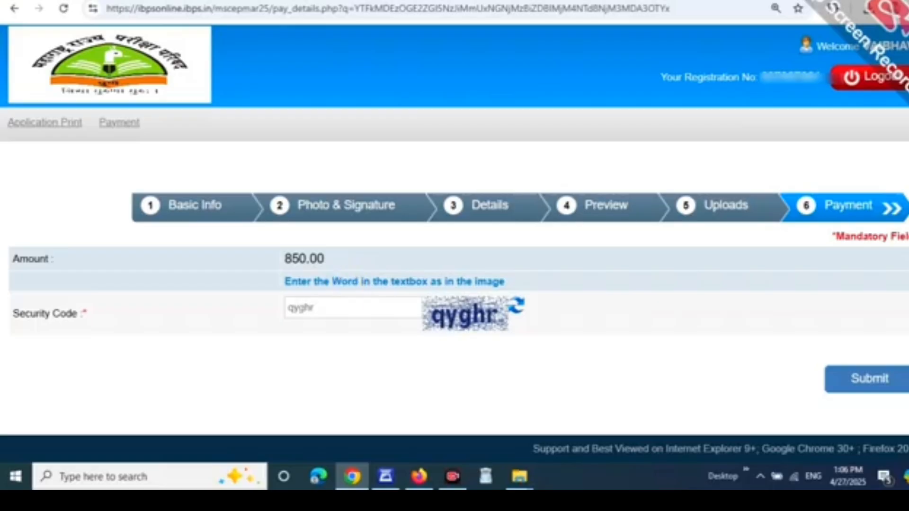
{"action": "left_click", "coordinate": [852, 386]}
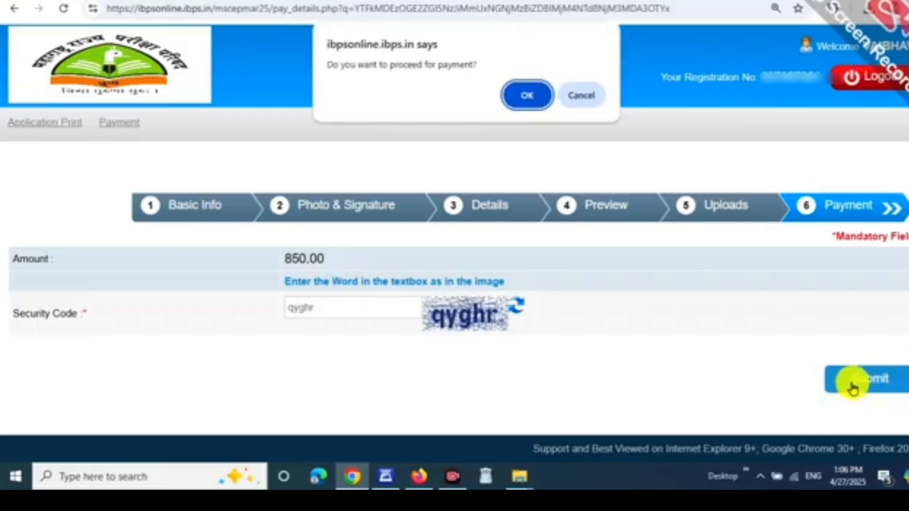
{"action": "left_click", "coordinate": [543, 98]}
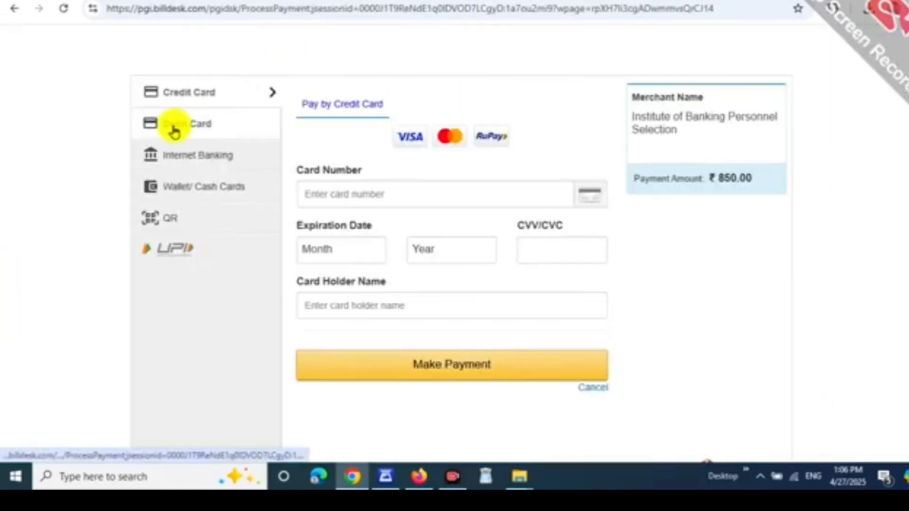
Look through the debit card and wallet payment options, choose QR with BHIM UPI, and proceed with the payment past the convenience fees notice.
{"action": "left_click", "coordinate": [175, 126]}
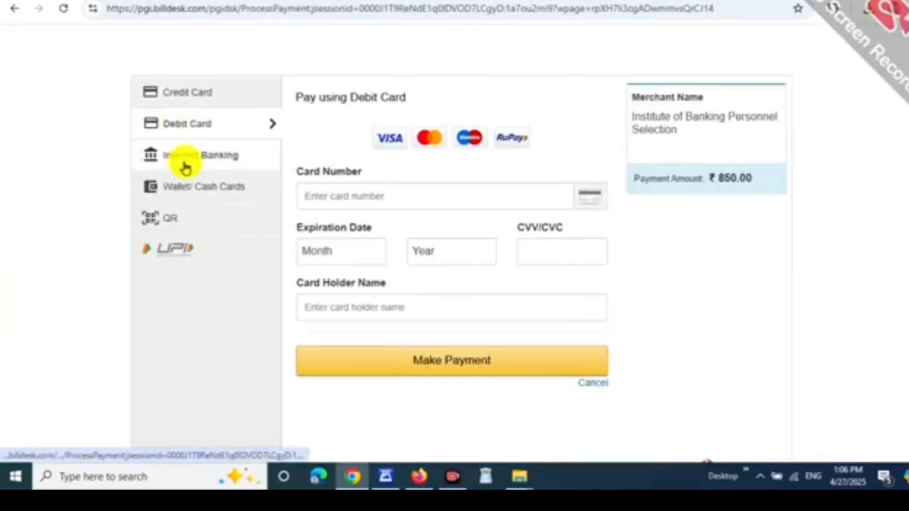
{"action": "left_click", "coordinate": [180, 192]}
{"action": "left_click", "coordinate": [178, 219]}
{"action": "left_click", "coordinate": [430, 178]}
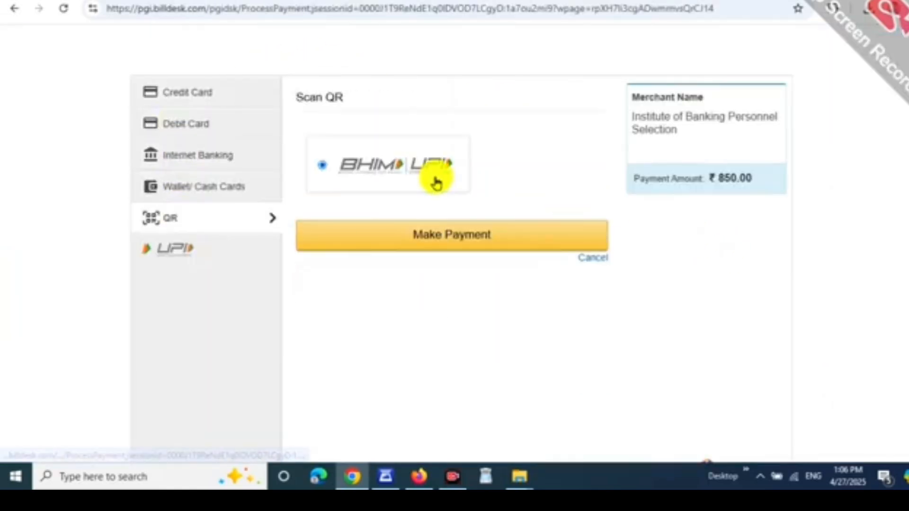
{"action": "left_click", "coordinate": [444, 250]}
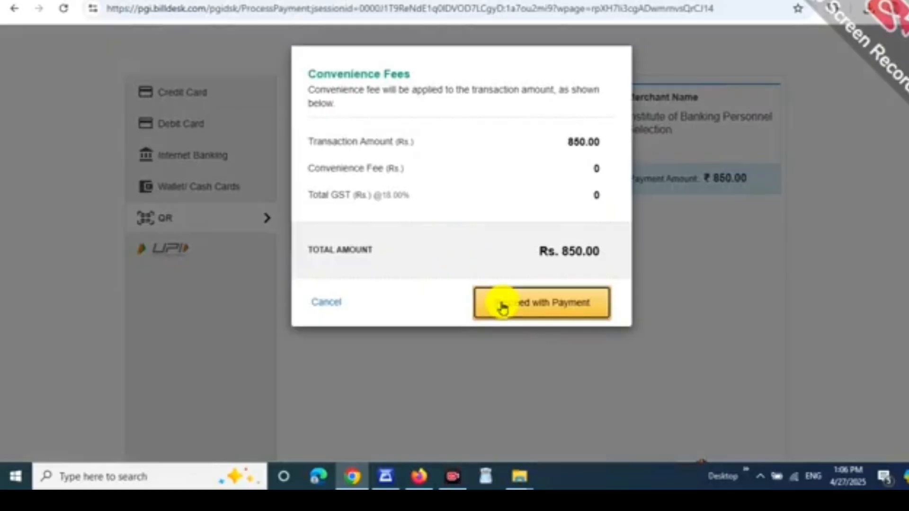
{"action": "left_click", "coordinate": [502, 308]}
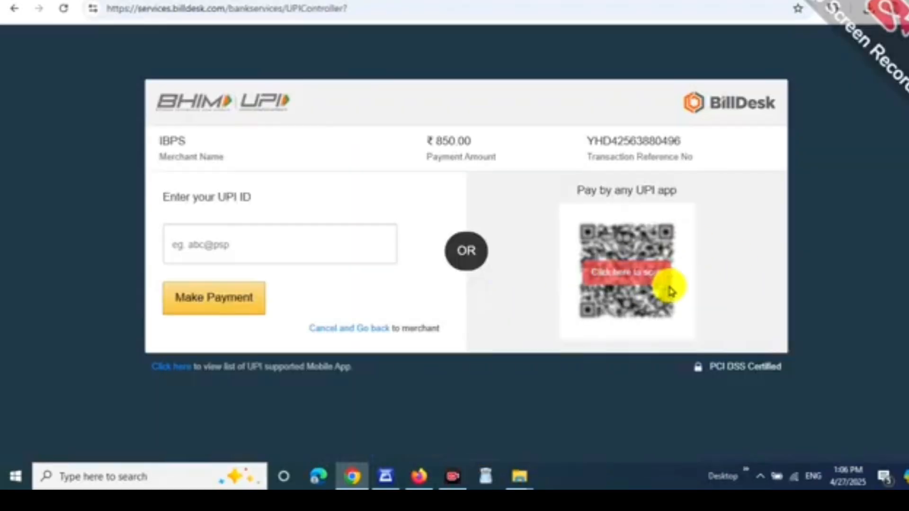